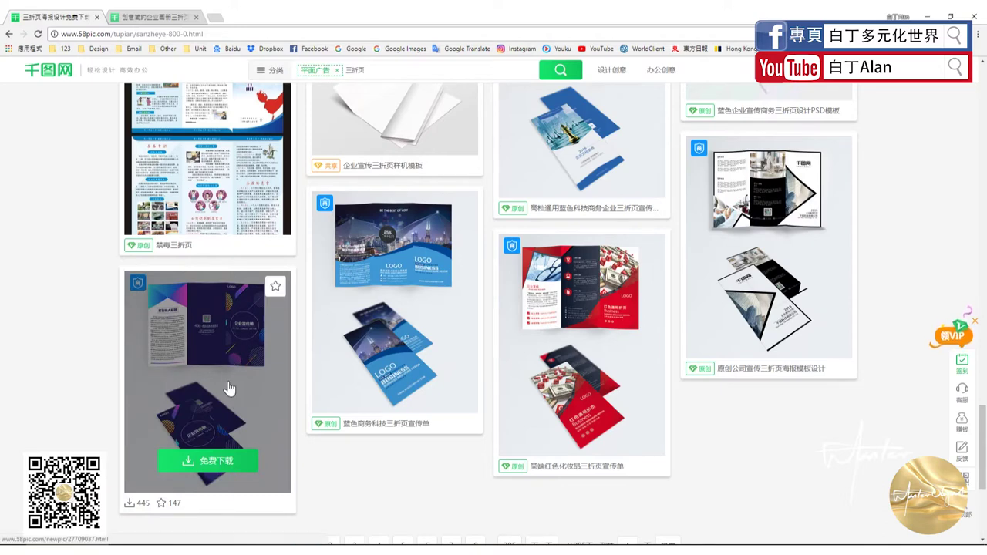
- Switch to the 58pic brochure detail tab and scroll to the flat front and inside layouts
left_click(124, 17)
scroll(374, 362, "down", 5)
scroll(367, 353, "up", 1)
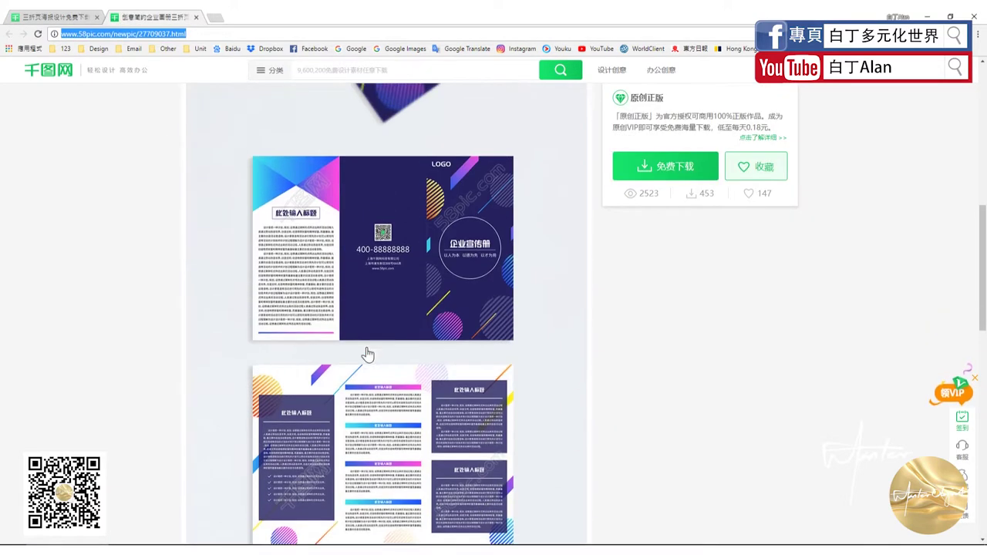
scroll(369, 350, "down", 1)
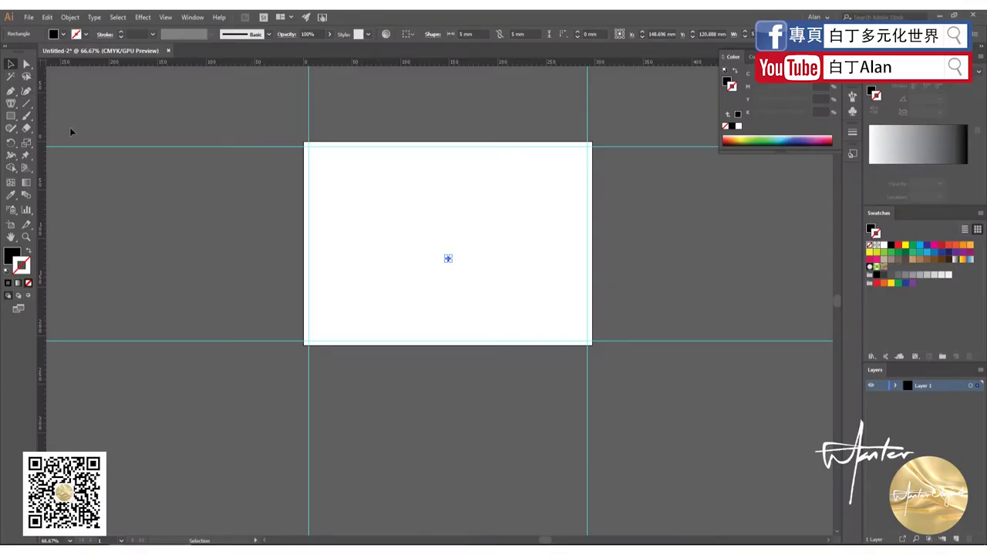
- Paste the browser screenshot and draw a rectangle around the two brochure layouts
left_click(100, 191)
key("ctrl+v")
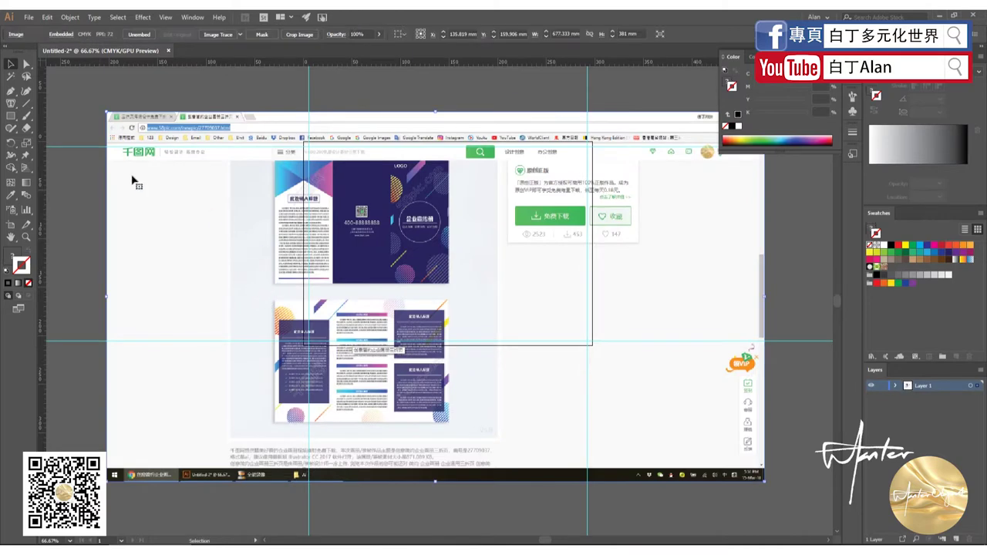
left_click(10, 116)
left_click_drag(267, 155, 452, 422)
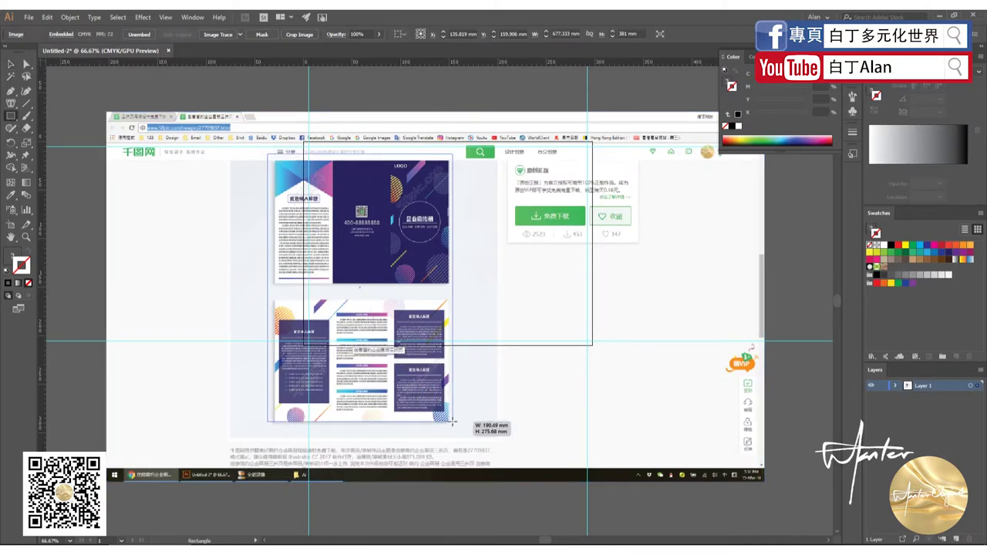
key("v")
key("ctrl+a")
- Clip the screenshot to that rectangle and move it left of the artboard
right_click(224, 230)
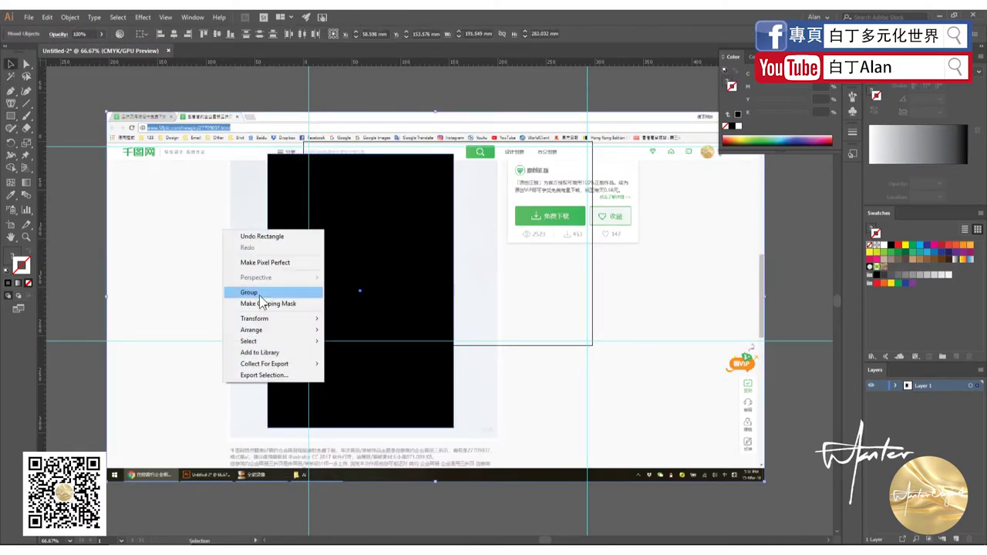
left_click(262, 303)
left_click_drag(347, 346, 168, 336)
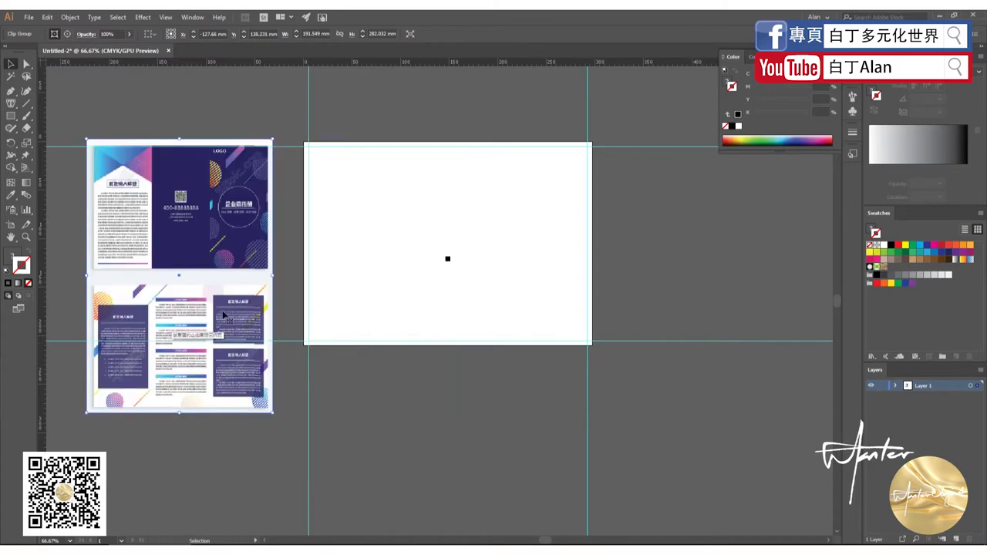
left_click(325, 278)
scroll(370, 285, "down", 1)
- Draw a black rectangle and make two copies side by side to its right
scroll(386, 348, "up", 2)
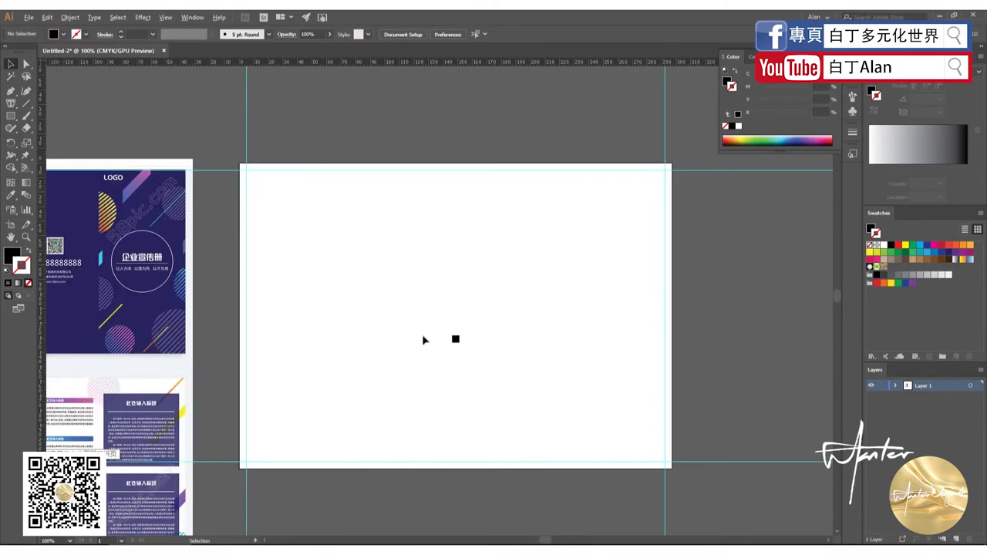
left_click_drag(455, 341, 308, 241)
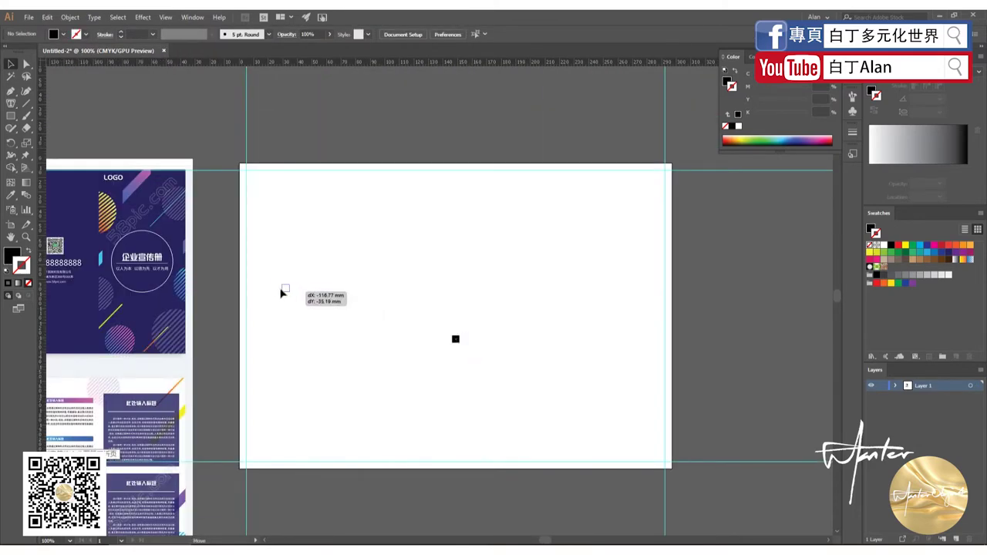
left_click(298, 223)
key("m")
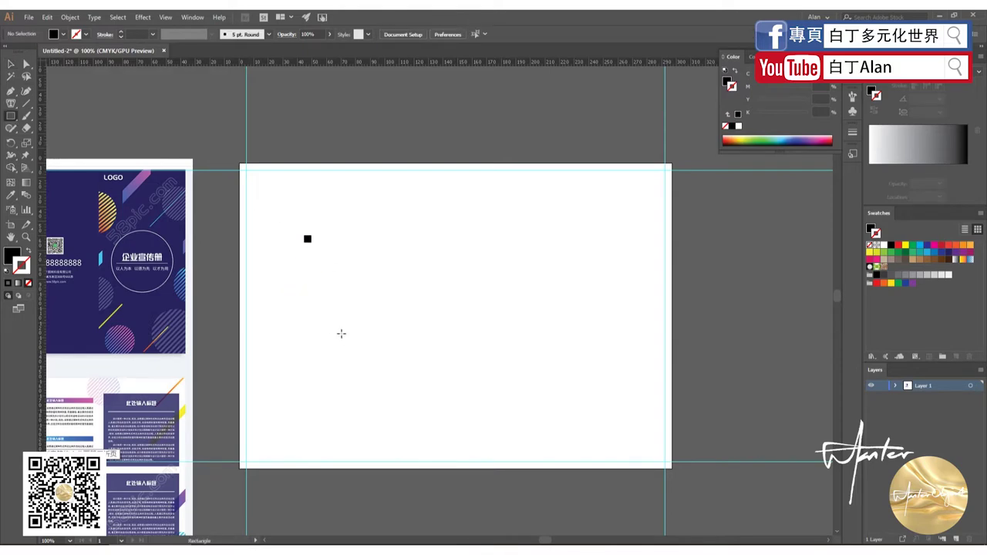
left_click_drag(306, 313, 414, 380)
left_click(11, 66)
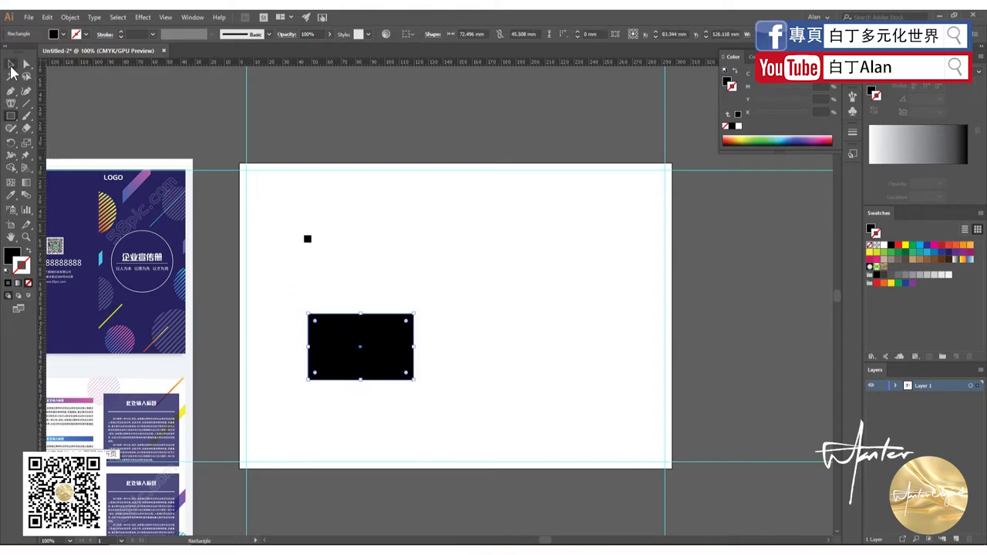
left_click_drag(381, 336, 538, 341)
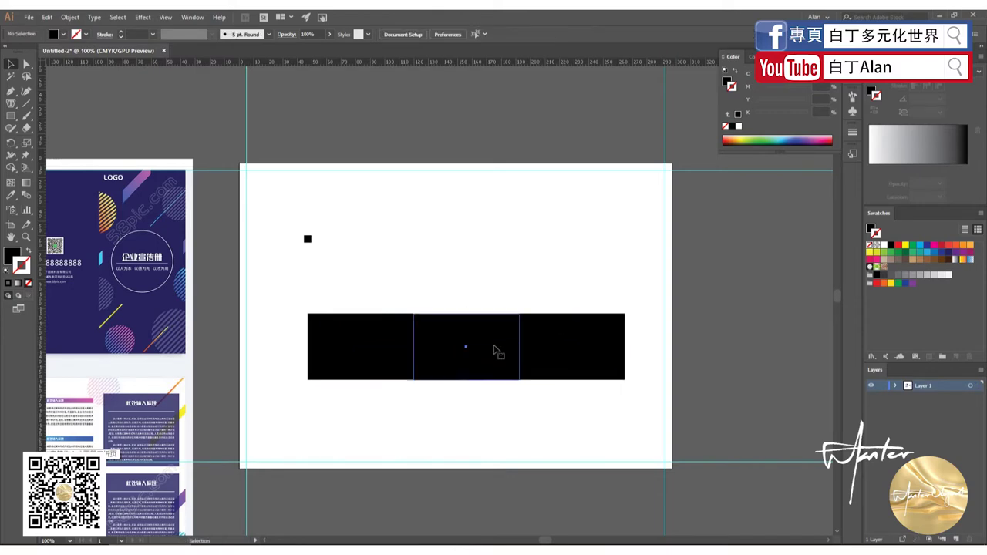
- Fill the middle rectangle yellow with no stroke
left_click(495, 347)
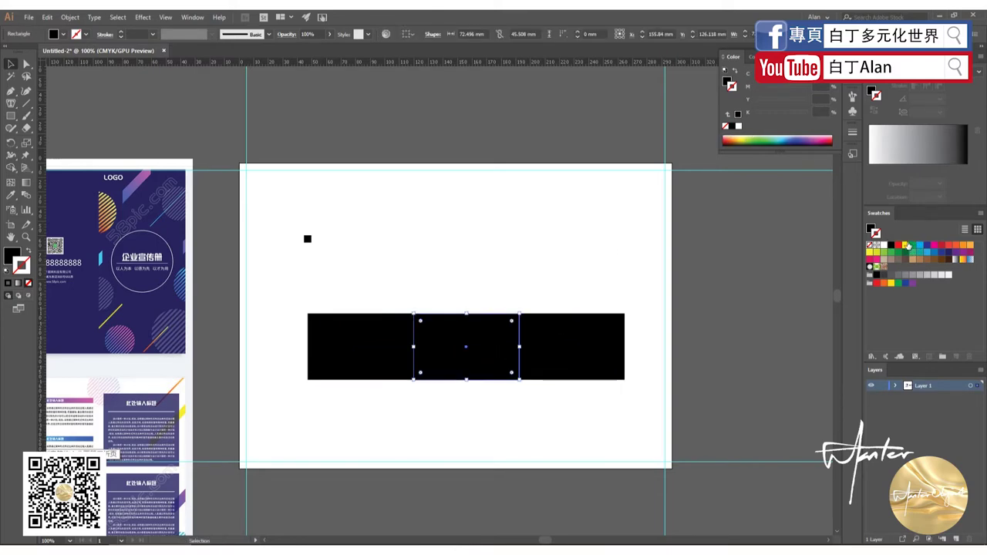
left_click(906, 245)
key("slash")
left_click(904, 245)
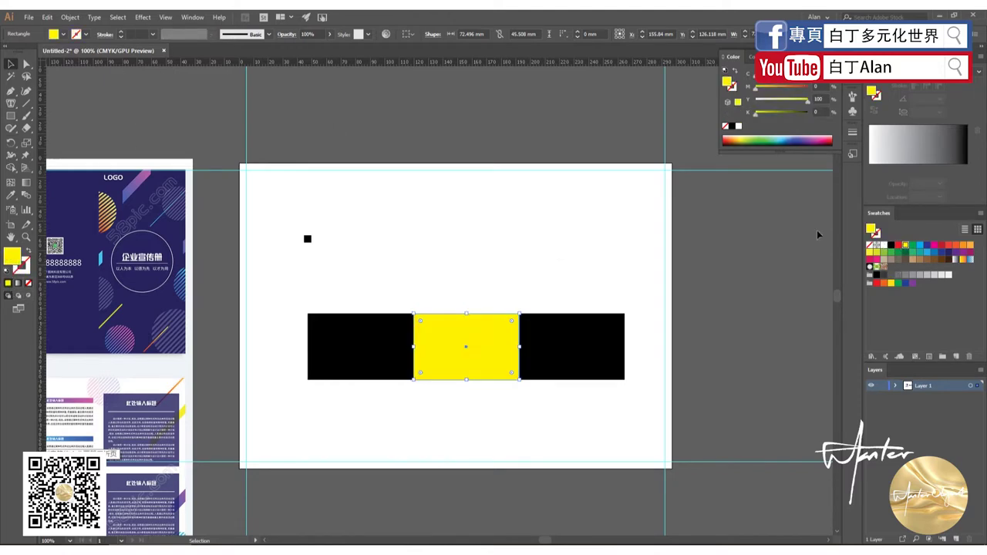
left_click(511, 415)
- Stretch the three-block strip across the full 297 mm artboard and add a guide at the yellow block's left edge
left_click_drag(623, 430, 305, 311)
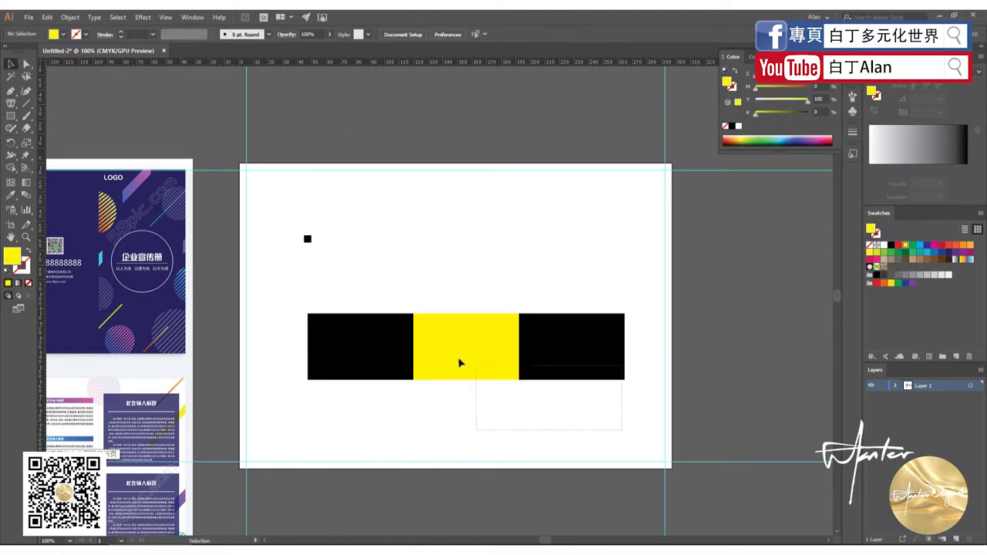
mouse_move(392, 349)
left_mouse_down()
mouse_move(315, 328)
mouse_move(331, 327)
left_mouse_up()
left_click_drag(563, 324, 665, 324)
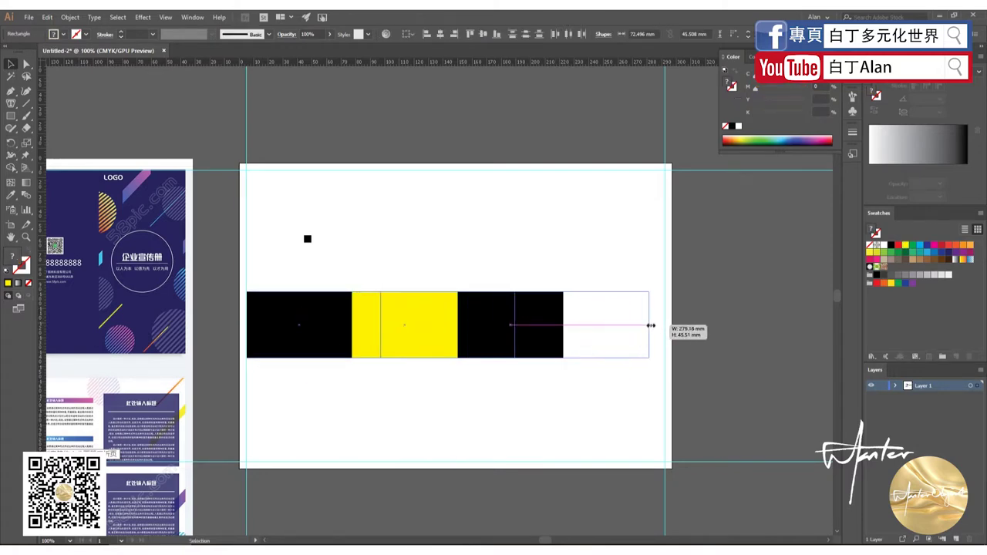
left_click_drag(478, 317, 471, 318)
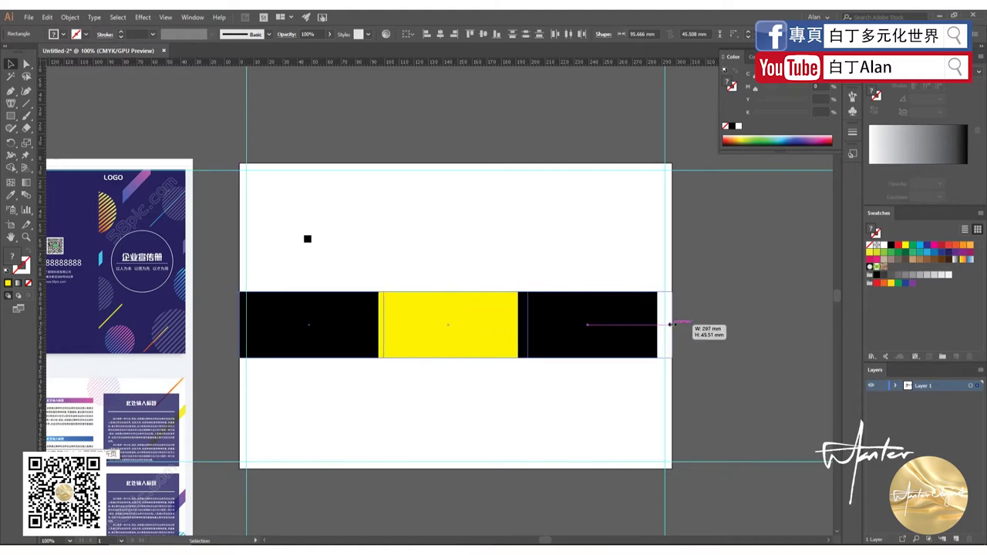
left_click_drag(659, 324, 671, 324)
left_click(469, 226)
left_click_drag(42, 285, 383, 316)
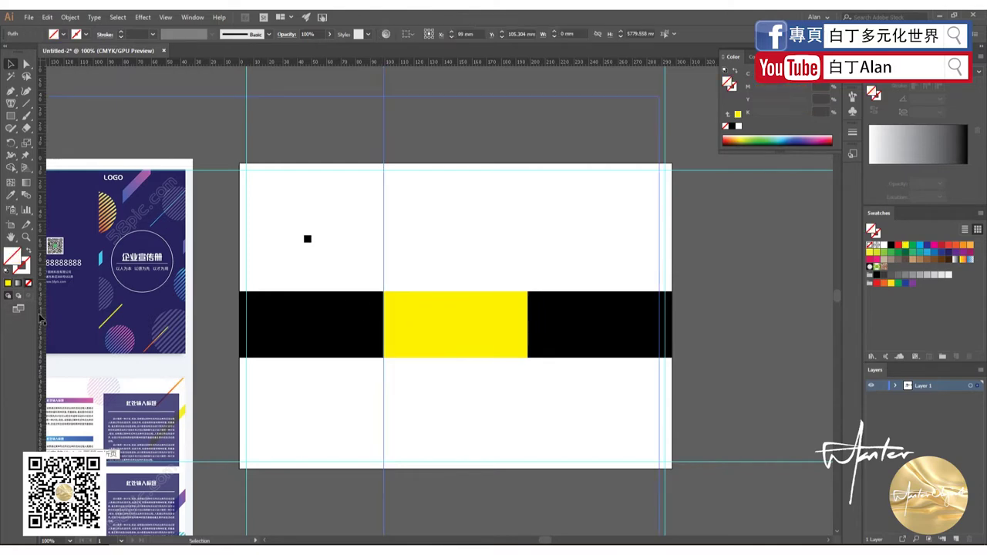
- Add a guide at the yellow block's right edge and a 5 mm margin guide beside the first fold
left_click_drag(40, 320, 528, 320)
left_click_drag(308, 239, 379, 251)
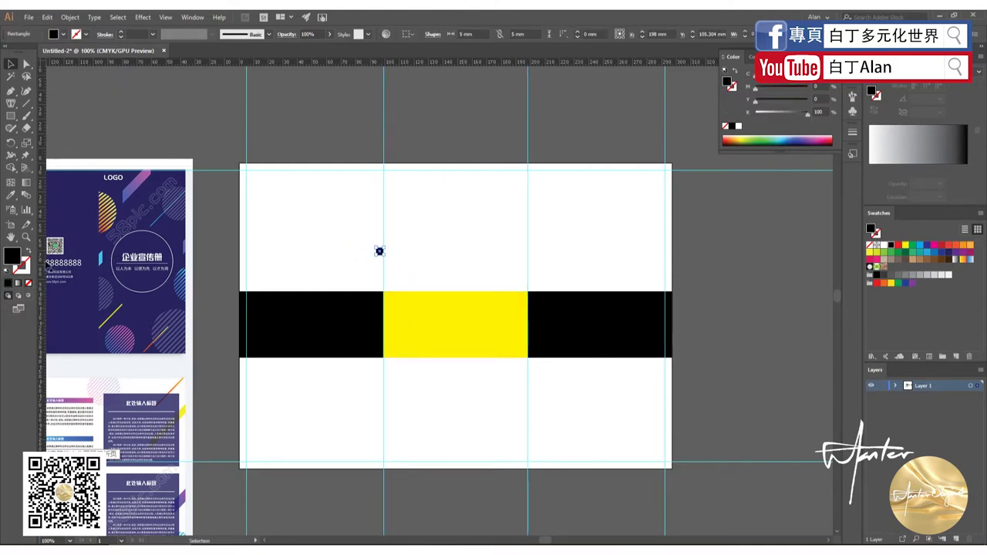
left_click_drag(40, 262, 377, 263)
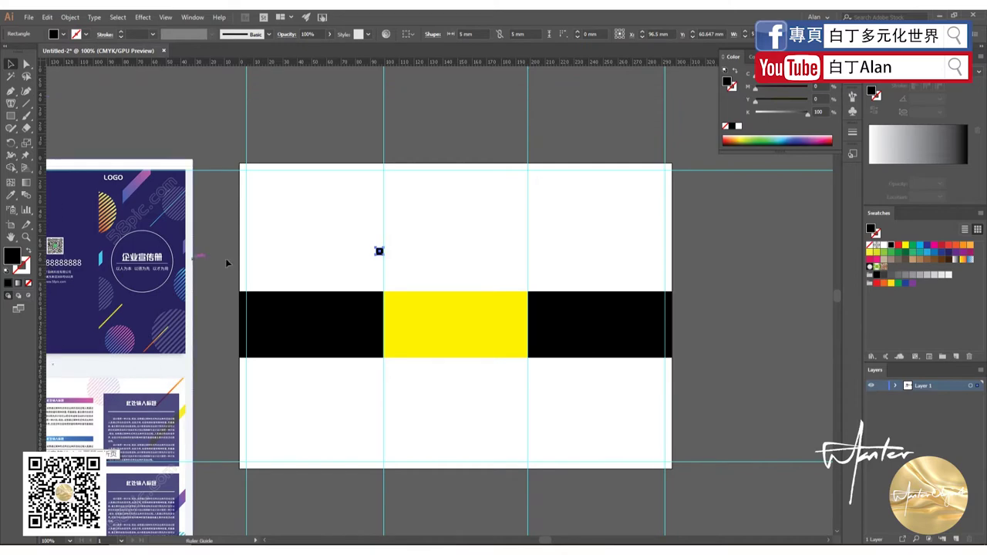
left_click(365, 260)
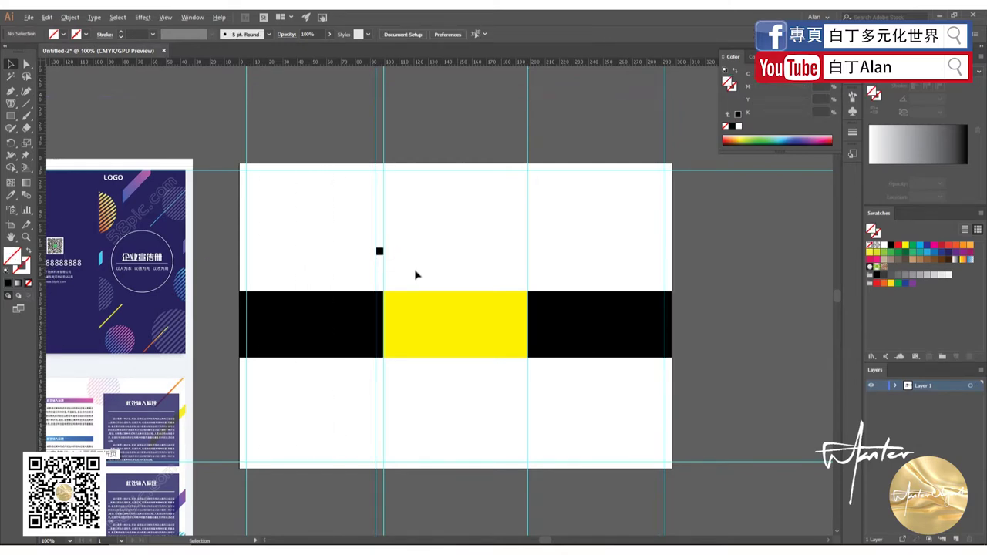
scroll(416, 273, "up", 1)
- Delete the yellow and both black rectangles
left_click(451, 374)
key("Delete")
left_click(609, 371)
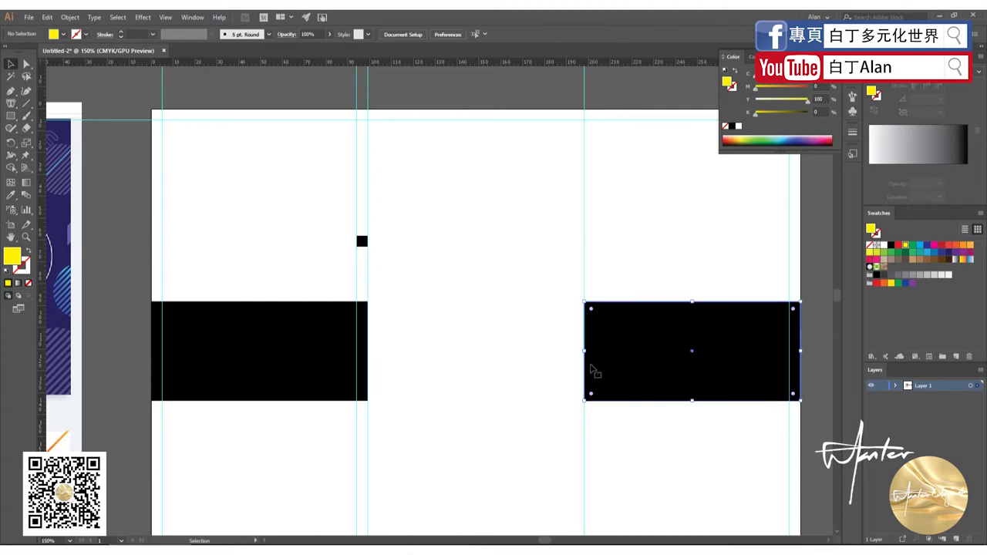
key("Delete")
left_click(255, 350)
key("Delete")
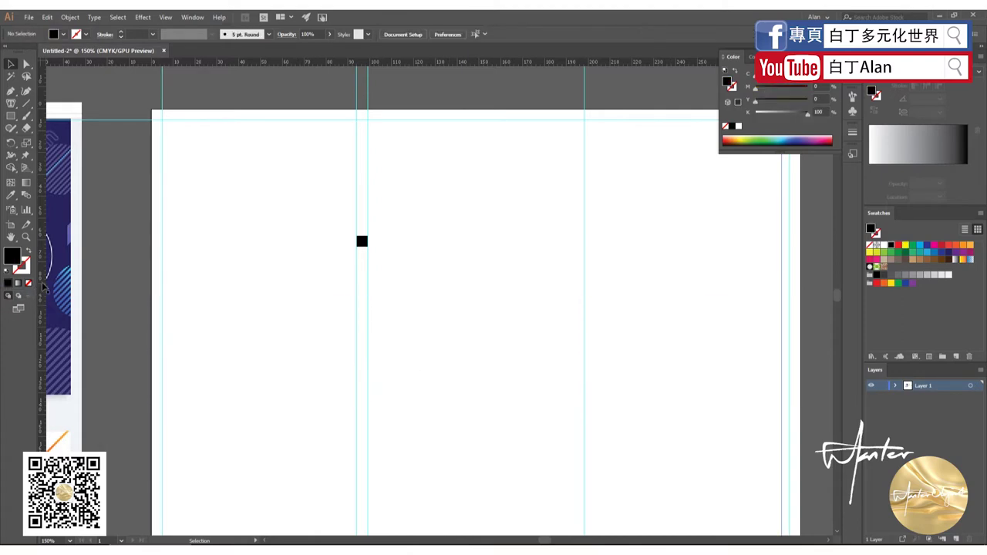
- Add the remaining 5 mm margin guides around the folds, then delete the helper square
left_click_drag(361, 240, 371, 241)
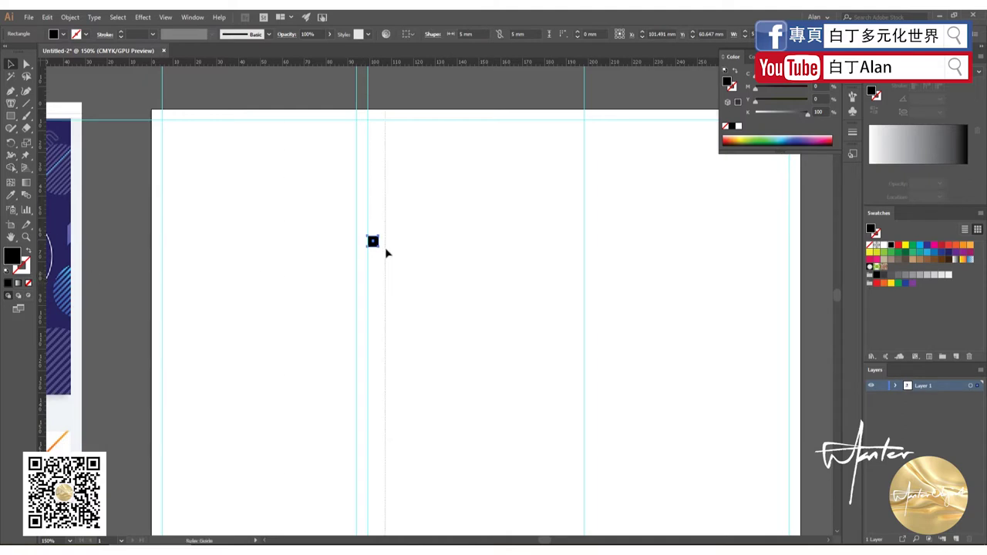
left_click_drag(379, 250, 594, 258)
left_click(550, 257)
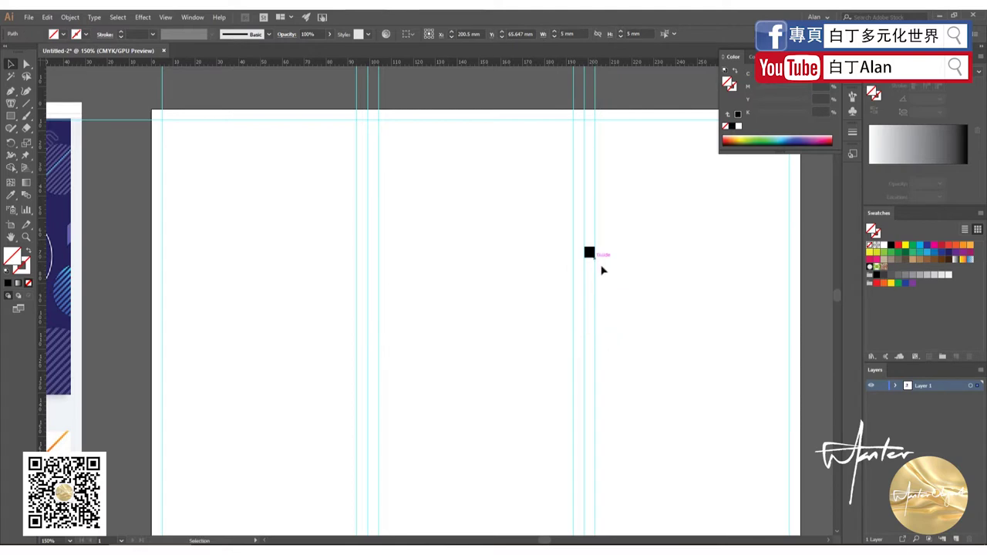
left_click(588, 253)
key("Delete")
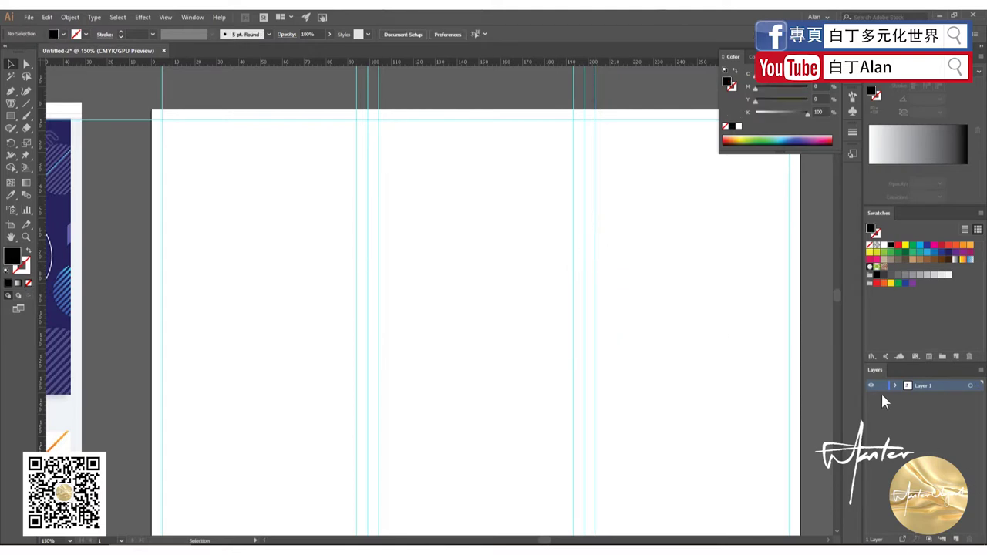
- Lock Layer 1 and add Layer 2 with a Light Blue layer colour
left_click(881, 385)
left_click(955, 539)
double_click(915, 386)
left_click(489, 255)
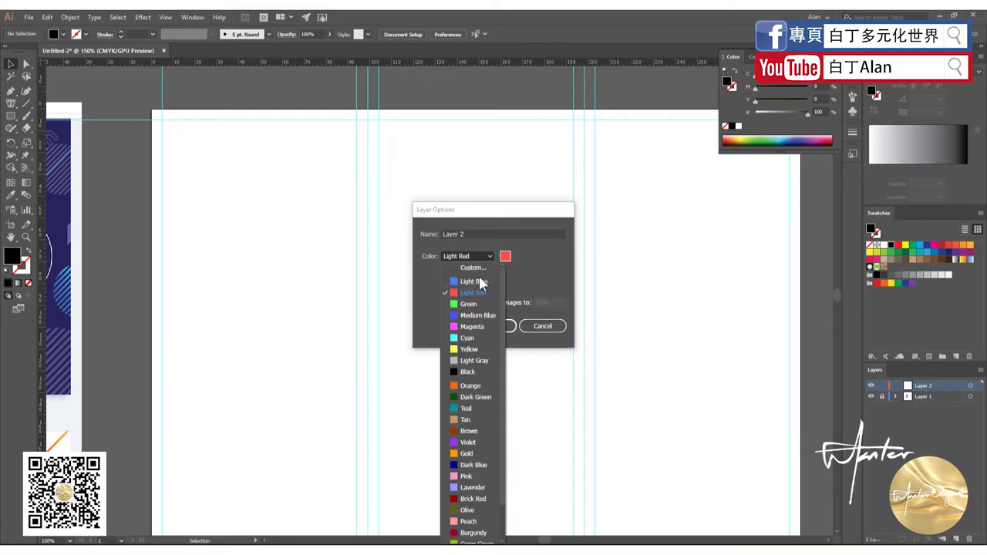
left_click(472, 282)
left_click(482, 323)
- Scroll around the artboard to review the fold and margin guides
scroll(472, 388, "down", 5)
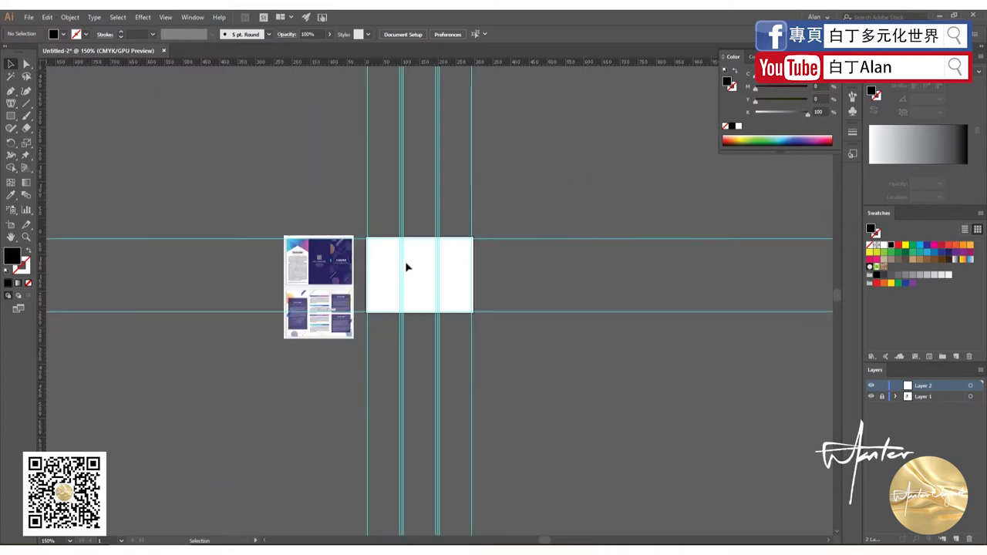
scroll(405, 266, "up", 2)
scroll(231, 293, "up", 2)
scroll(202, 307, "up", 2)
scroll(244, 332, "down", 1)
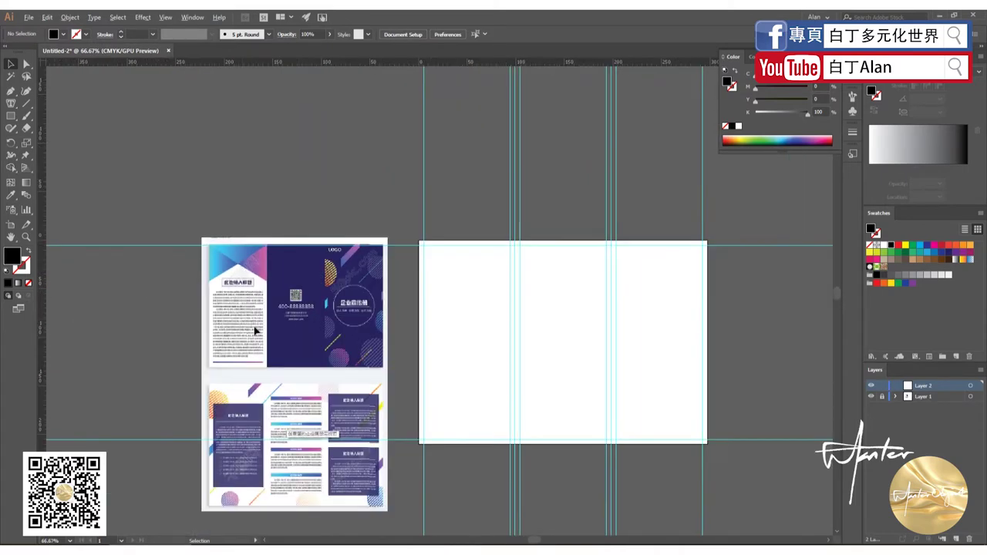
scroll(310, 445, "up", 2)
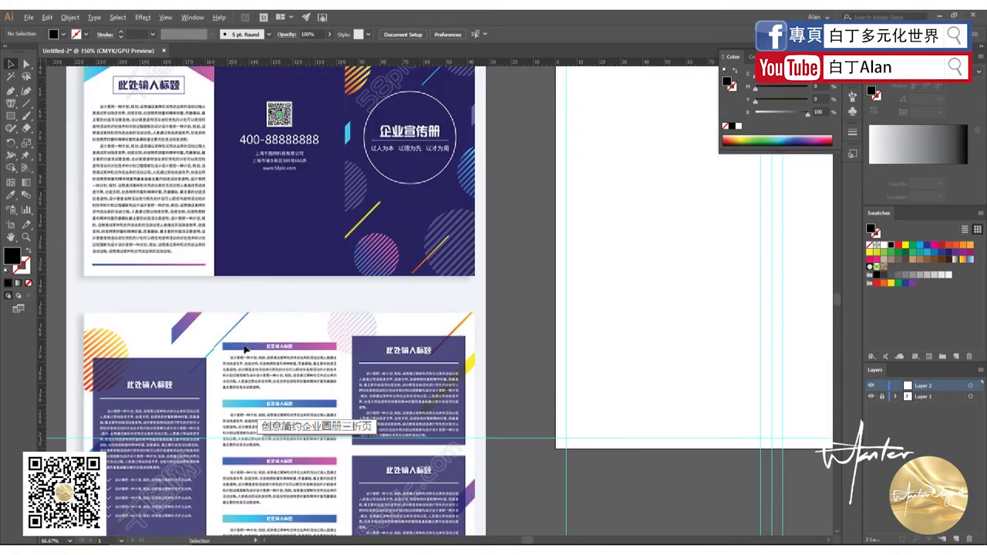
scroll(245, 325, "up", 1)
scroll(273, 335, "down", 1)
scroll(266, 316, "down", 3)
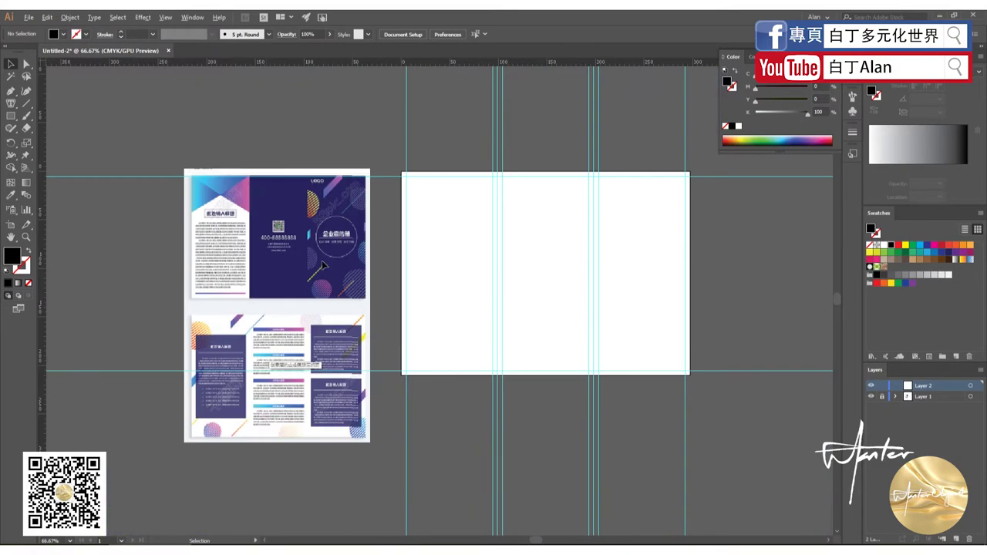
scroll(321, 260, "up", 1)
scroll(318, 257, "up", 1)
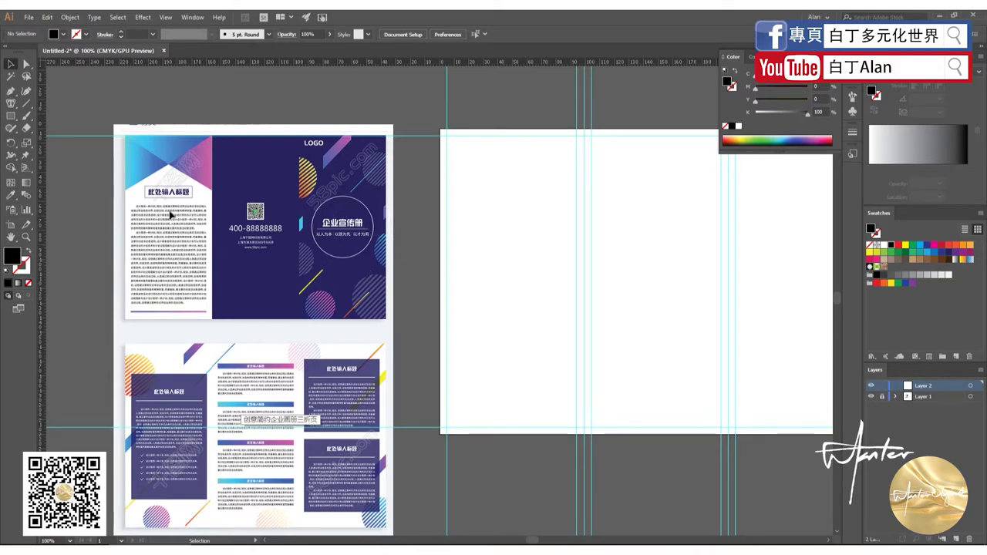
- Draw a full-height rectangle over the artboard's middle panel
left_click(11, 115)
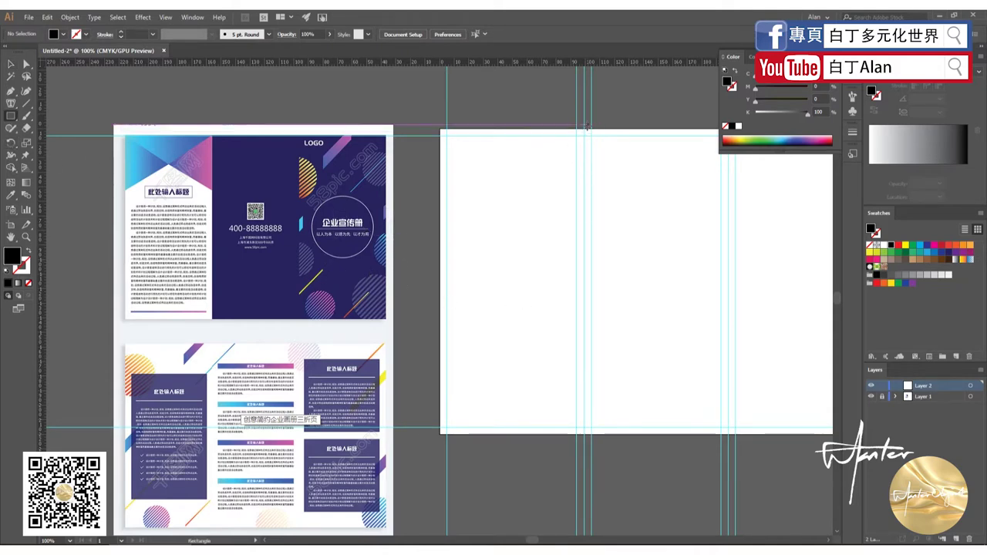
left_click_drag(586, 126, 728, 434)
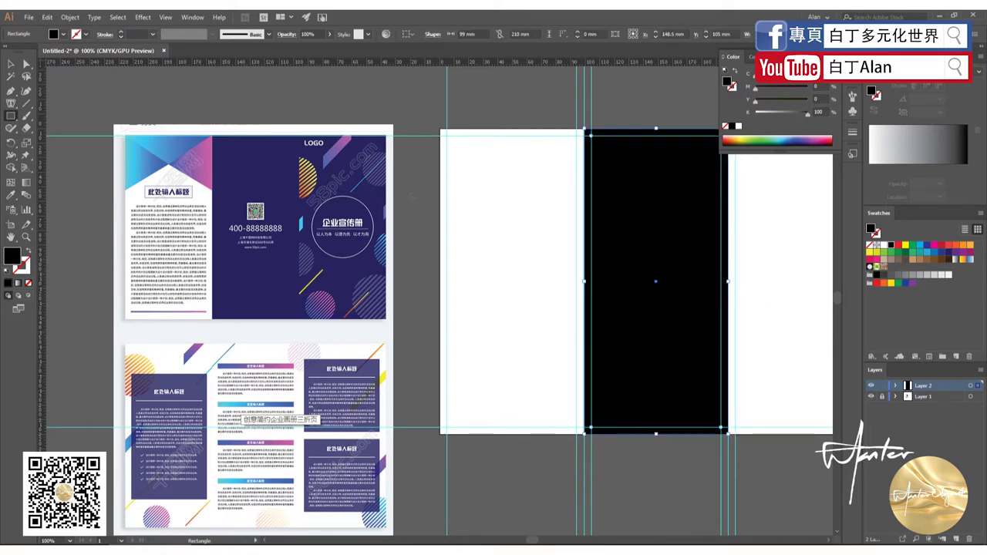
key("ctrl+plus")
key("ctrl+plus")
key("ctrl+plus")
key("ctrl+minus")
key("ctrl+minus")
left_click(6, 65)
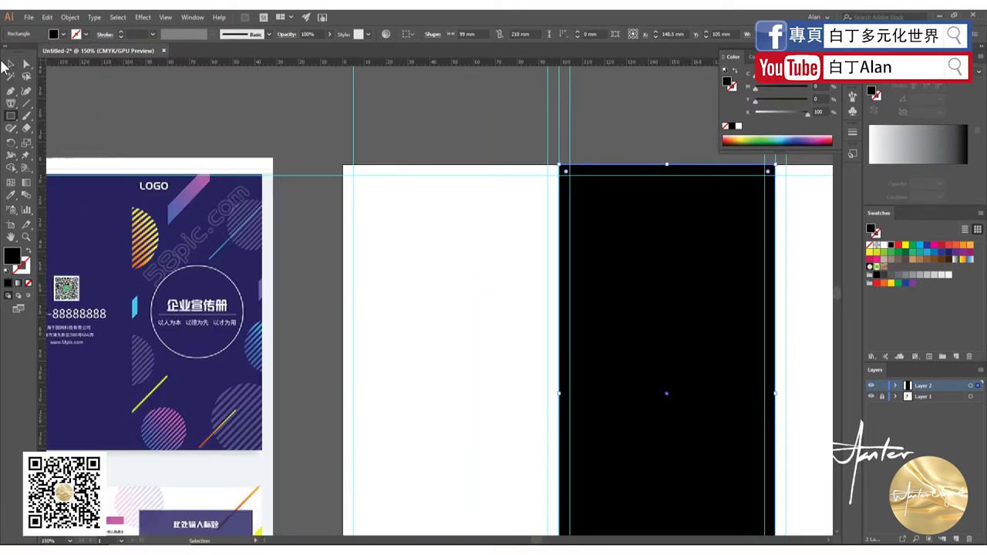
key("ctrl+plus")
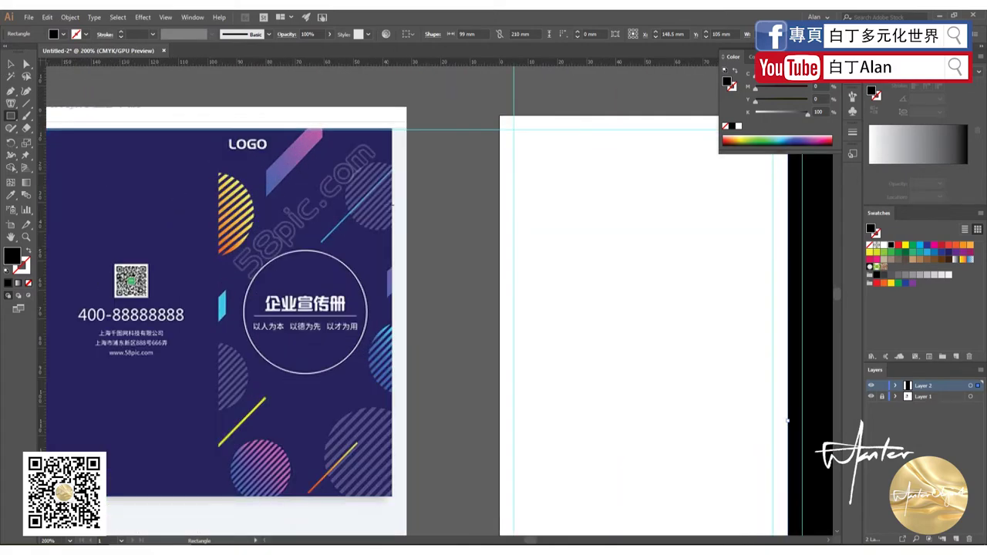
key("ctrl+alt+0")
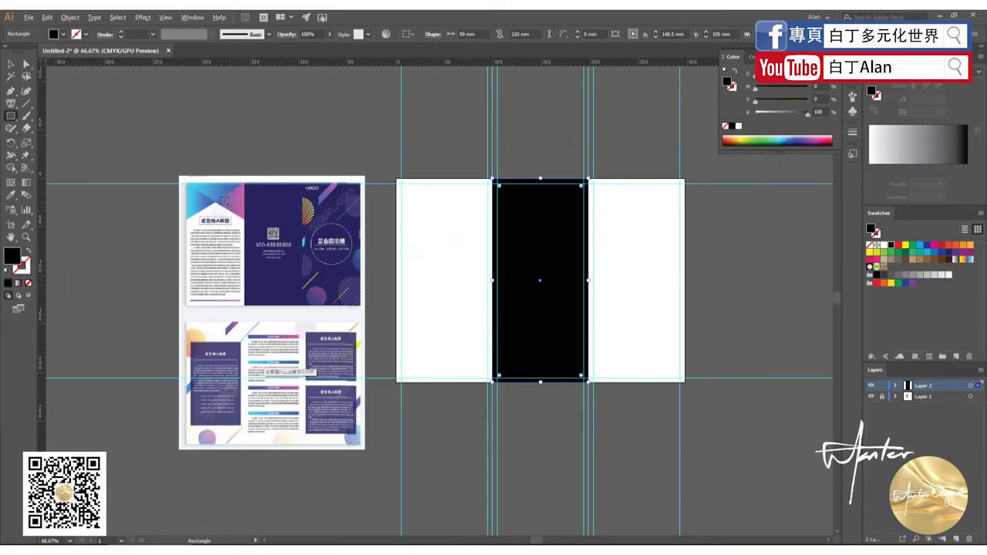
scroll(323, 204, "up", 3)
scroll(480, 246, "down", 2)
scroll(481, 247, "down", 1)
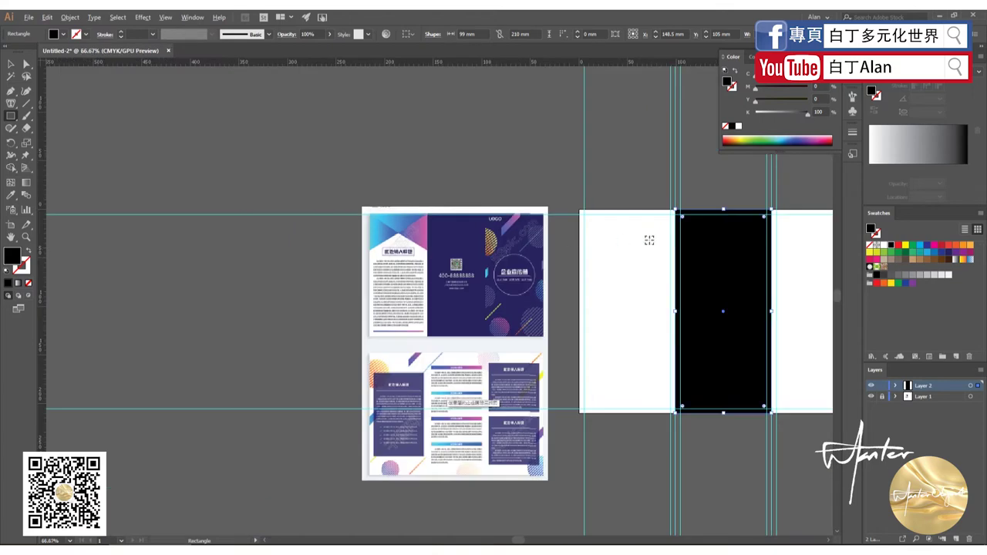
scroll(729, 236, "up", 5)
- Eyedrop the reference cover's navy into the rectangle and stretch it across the right panel
key("i")
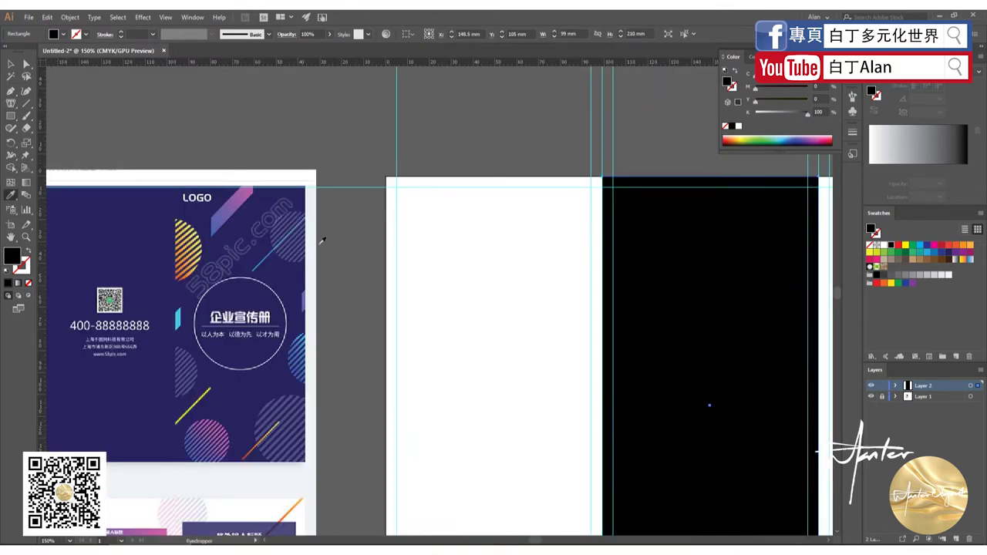
left_click(183, 238)
key("v")
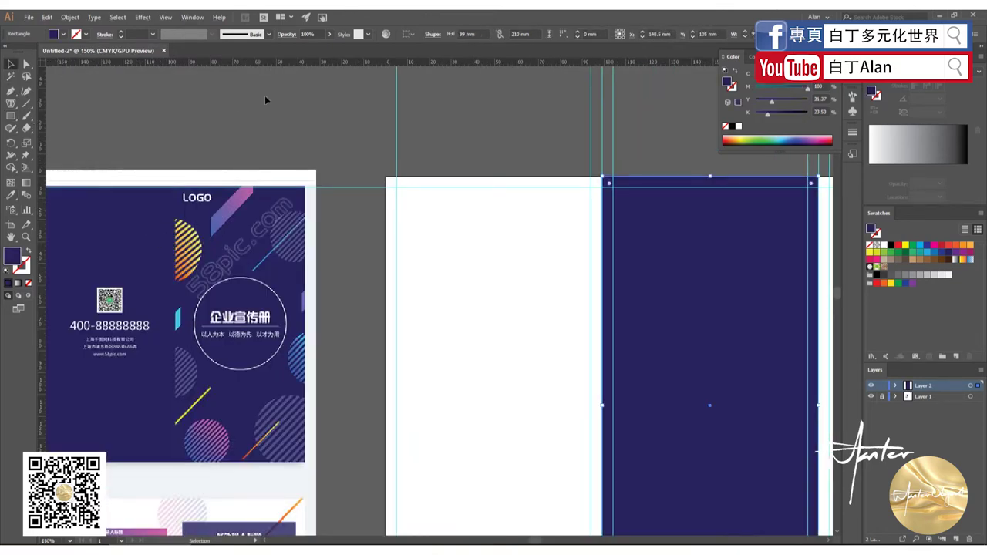
scroll(269, 131, "down", 2)
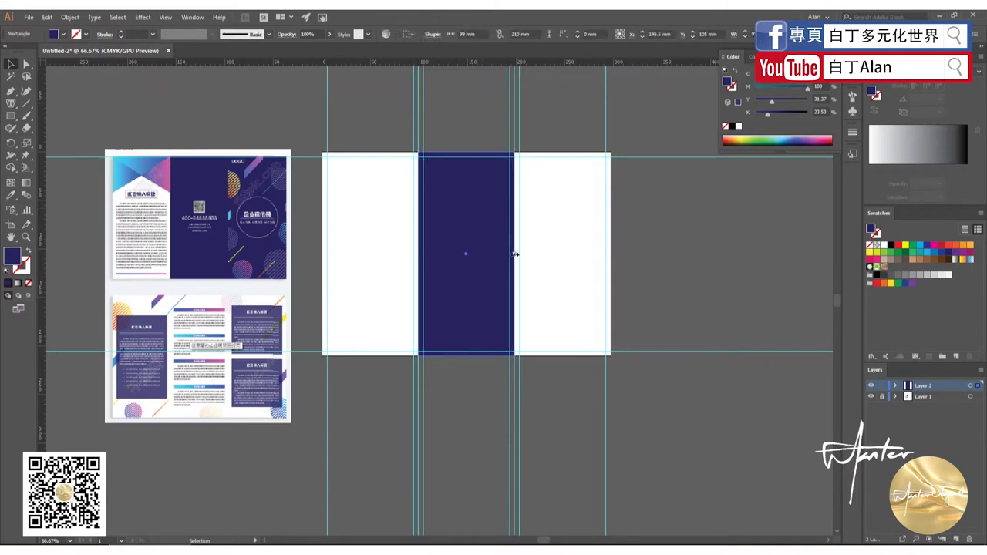
left_click_drag(515, 254, 613, 254)
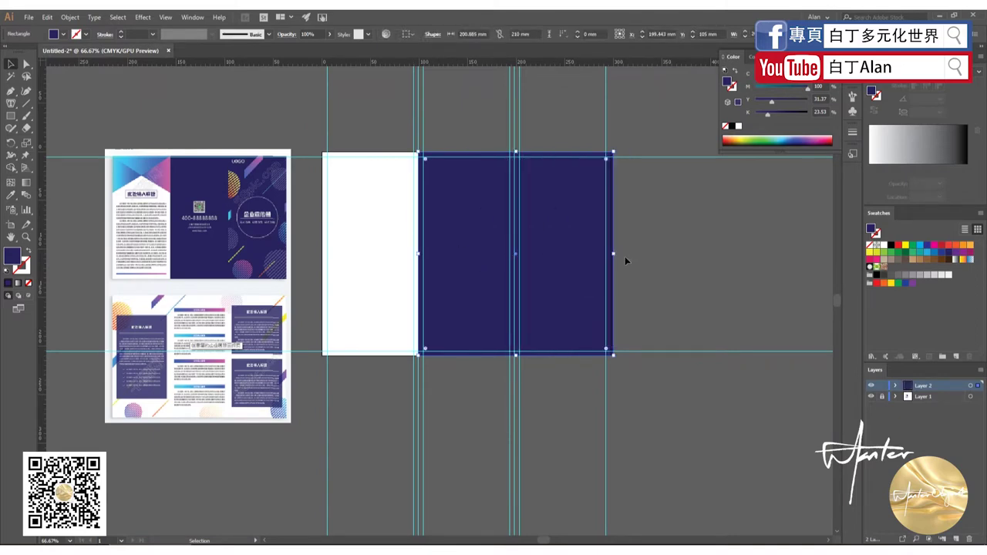
left_click(618, 252)
scroll(618, 252, "up", 1)
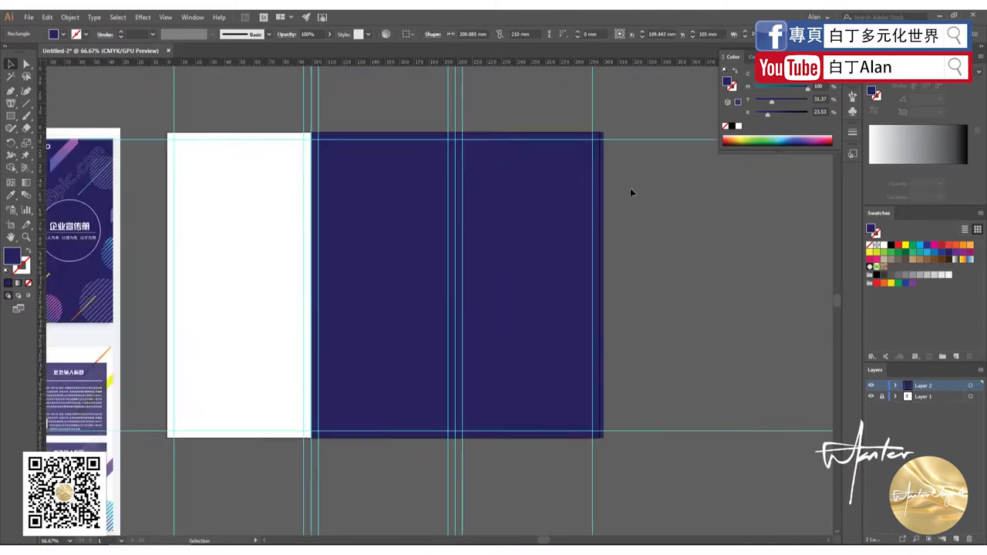
scroll(630, 188, "up", 2)
scroll(571, 178, "down", 2)
scroll(569, 180, "down", 2)
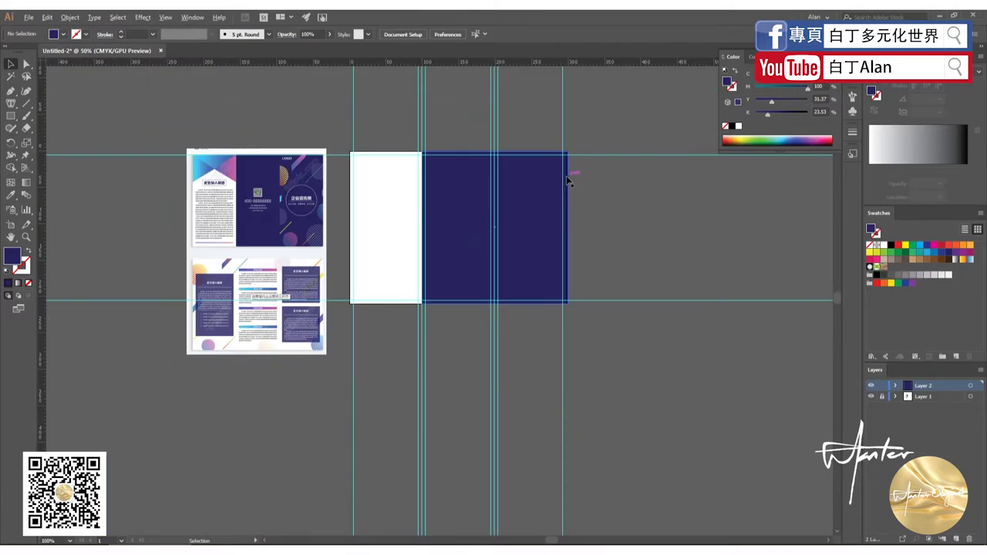
scroll(185, 162, "up", 2)
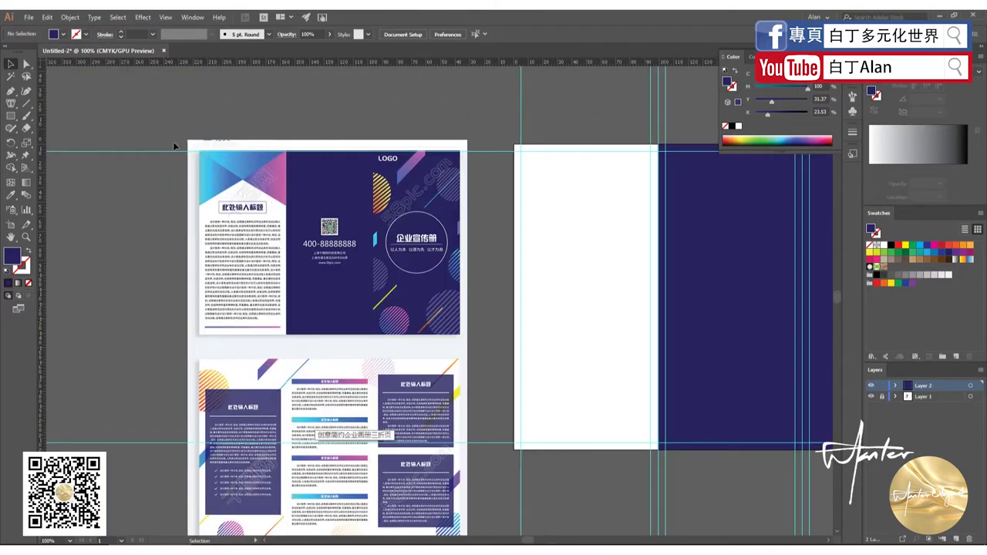
scroll(174, 146, "up", 2)
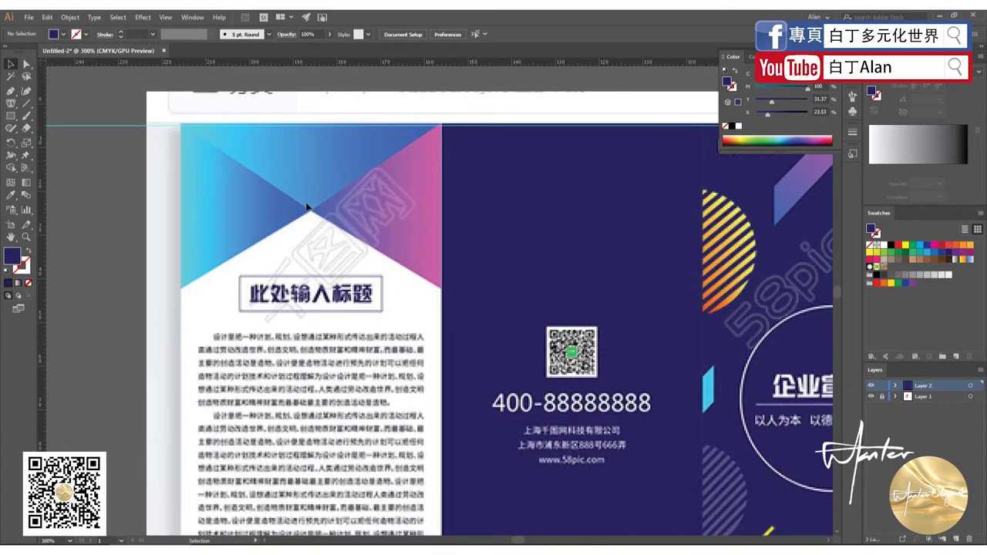
left_click(11, 91)
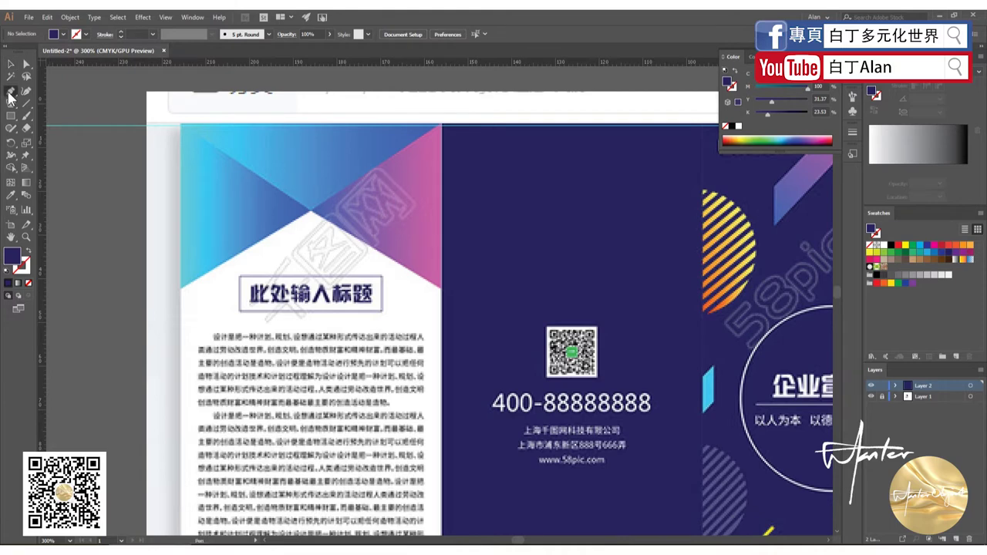
left_click(181, 124)
left_click(311, 210)
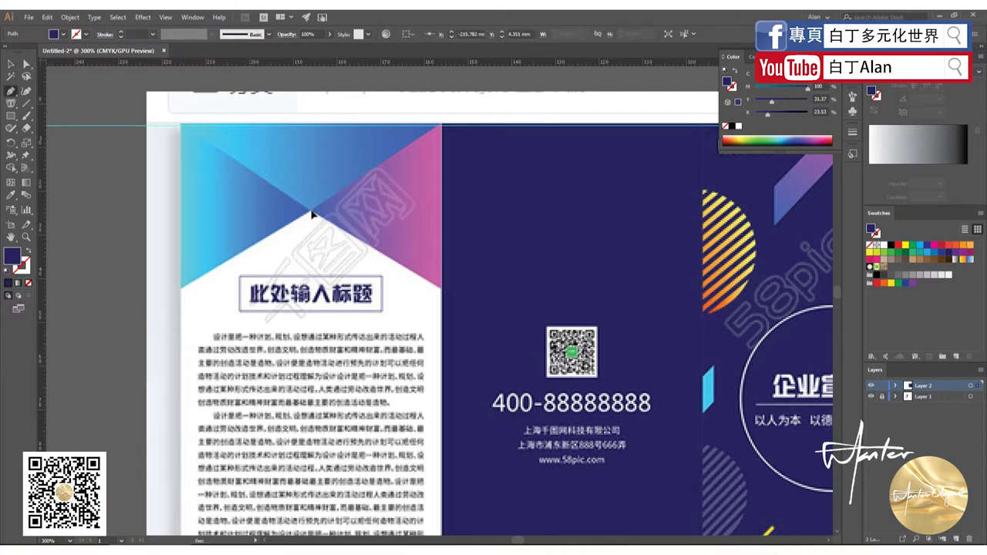
left_click(181, 290)
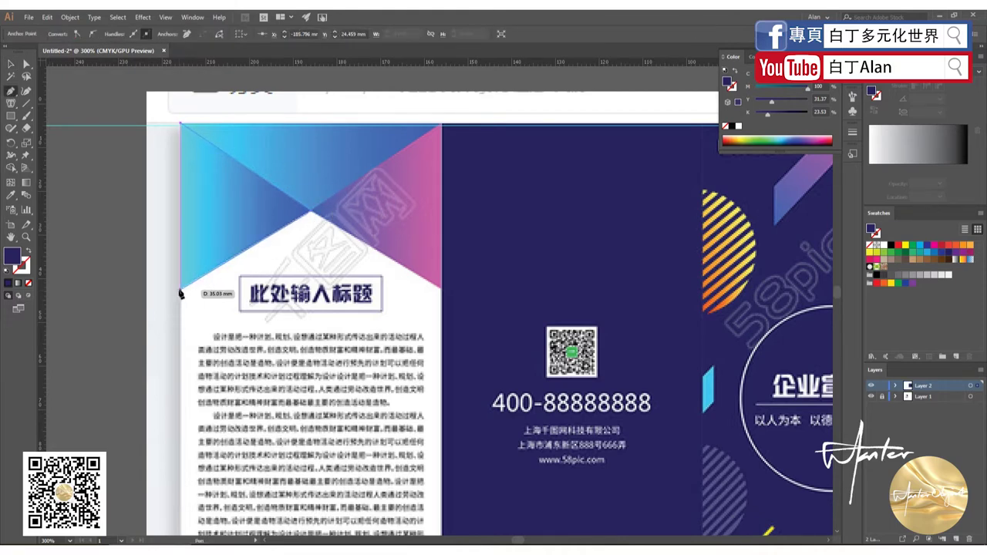
left_click(180, 123)
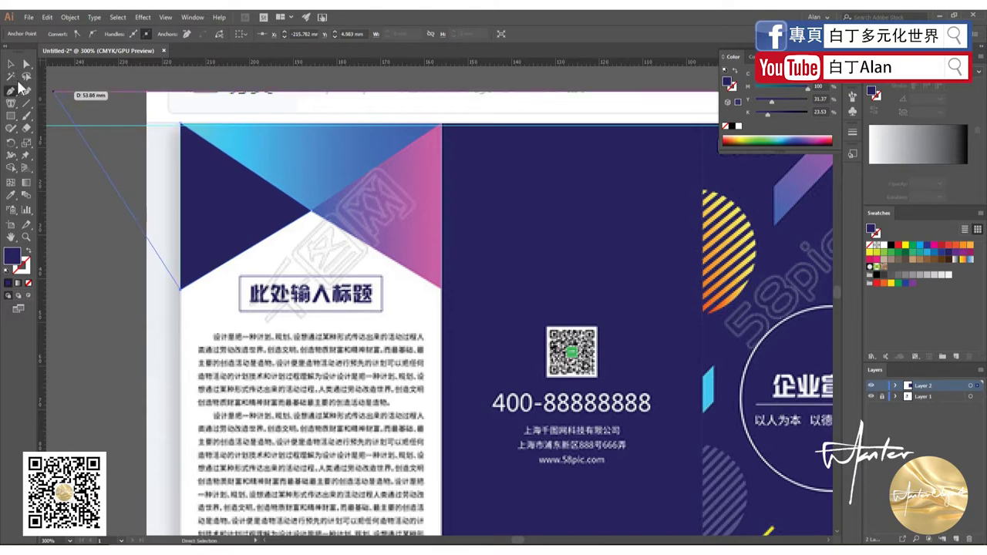
left_click(11, 64)
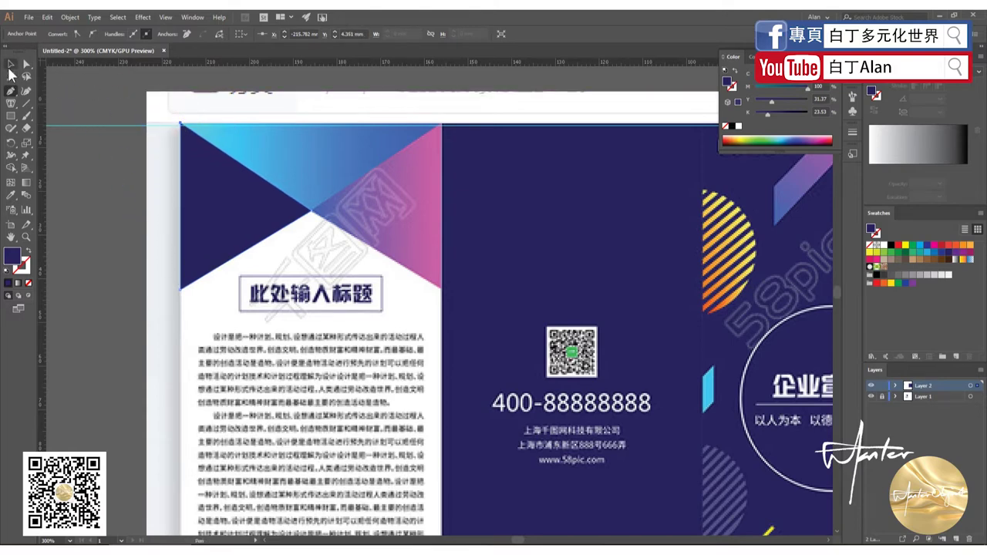
scroll(87, 214, "down", 2, "alt")
left_click_drag(153, 224, 427, 226)
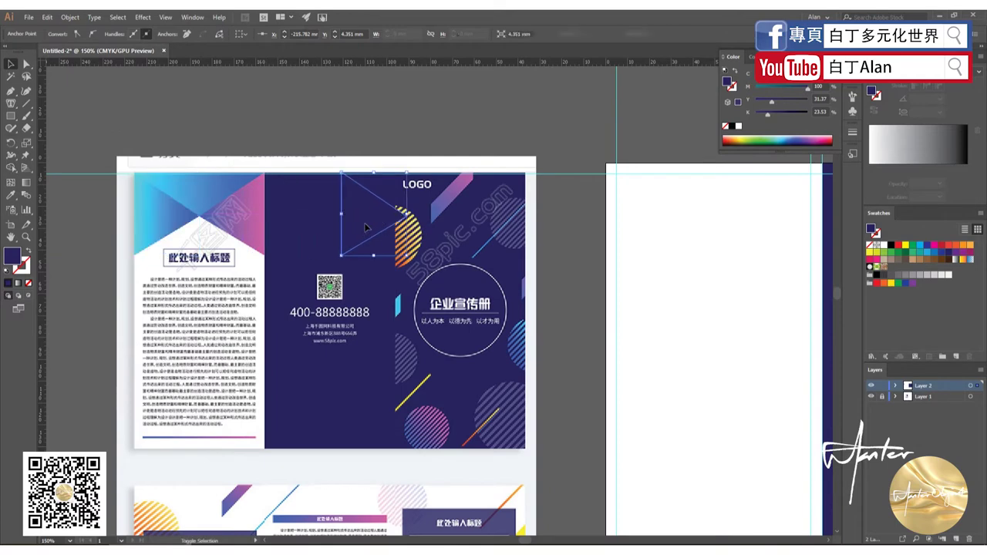
mouse_move(366, 231)
left_mouse_down()
mouse_move(142, 134)
mouse_move(158, 228)
mouse_move(443, 293)
left_mouse_up()
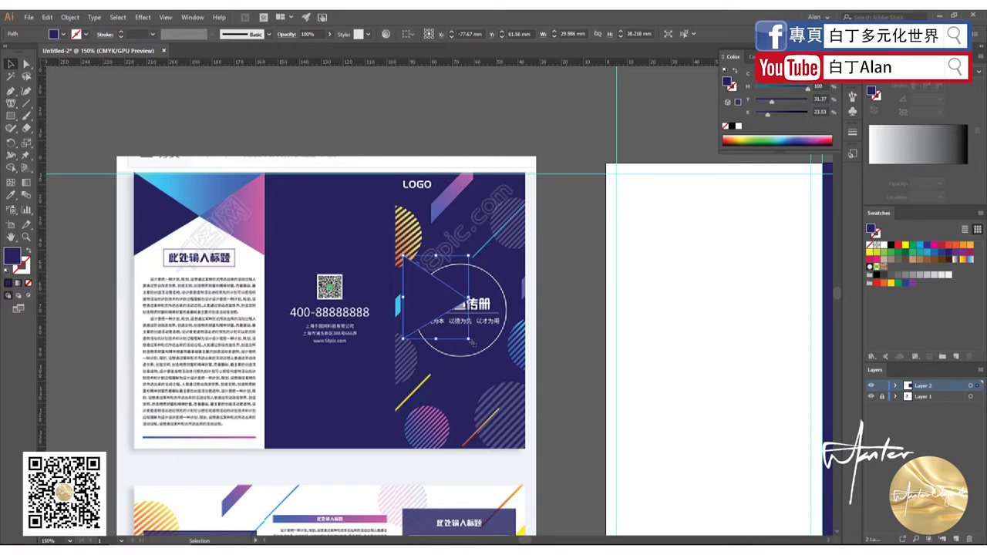
mouse_move(446, 293)
left_mouse_down()
mouse_move(247, 211)
mouse_move(242, 221)
left_mouse_up()
scroll(235, 227, "up", 4)
scroll(244, 249, "up", 2)
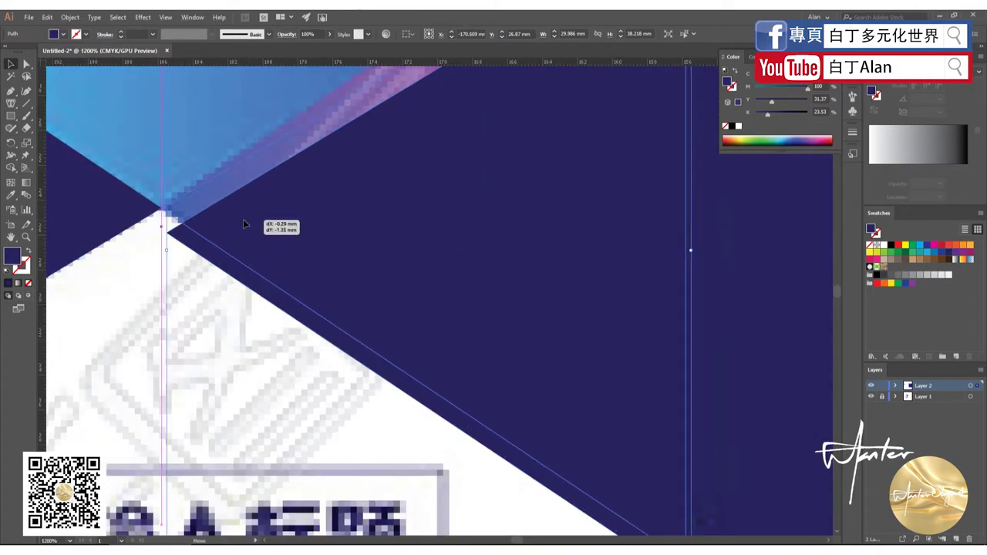
scroll(120, 211, "down", 7)
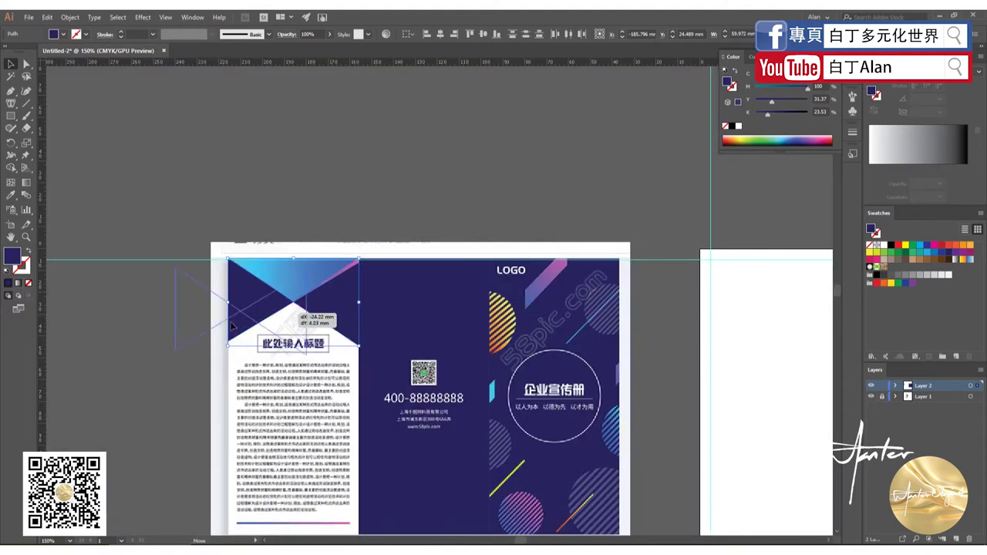
left_click_drag(137, 218, 169, 261)
scroll(185, 326, "up", 4)
left_click_drag(236, 278, 235, 276)
scroll(234, 277, "down", 1)
scroll(264, 320, "up", 2)
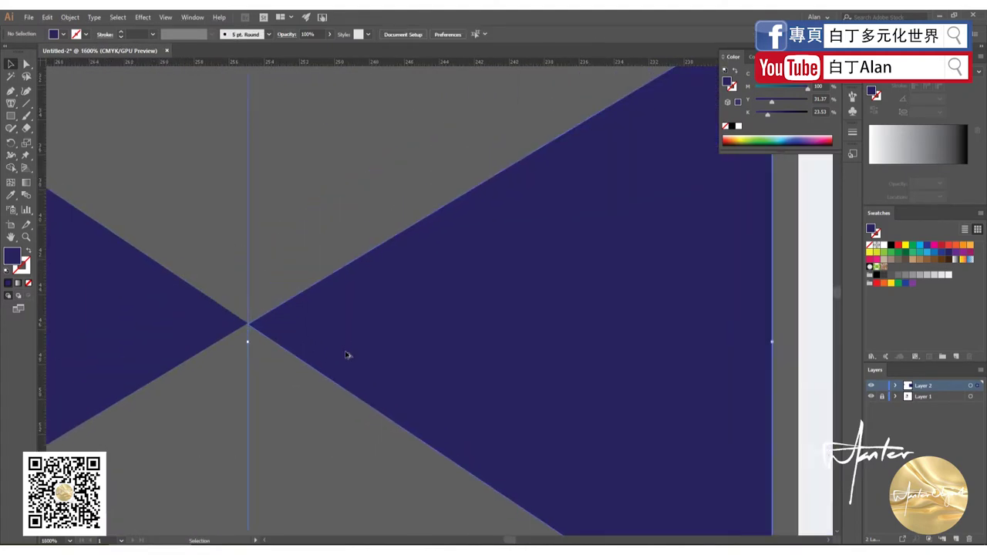
scroll(258, 344, "down", 3)
left_click(258, 344, "shift")
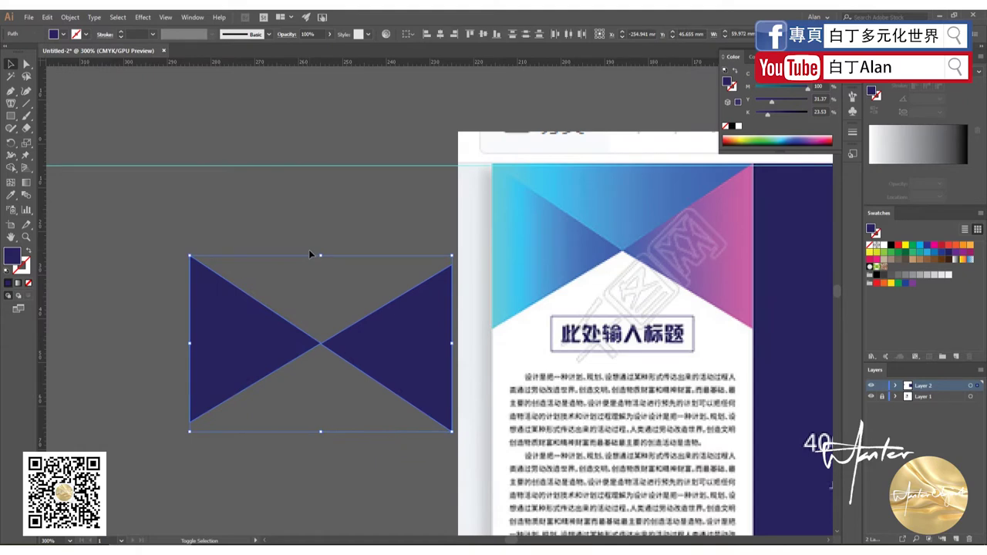
left_click(470, 35)
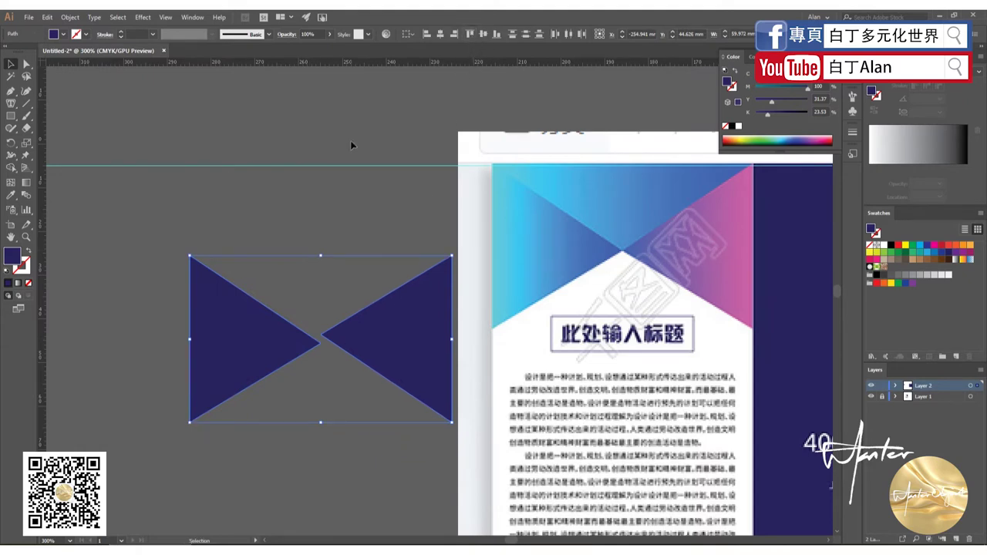
left_click(368, 403)
left_click_drag(367, 403, 259, 288)
left_click(336, 234)
scroll(335, 254, "down", 3, "alt")
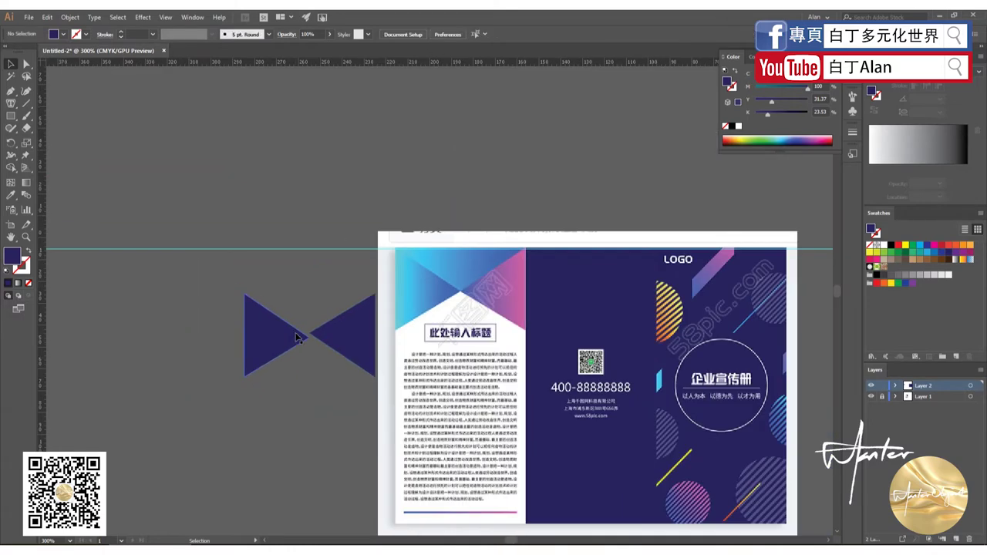
scroll(334, 352, "up", 3, "alt")
left_click(359, 333)
key("Delete")
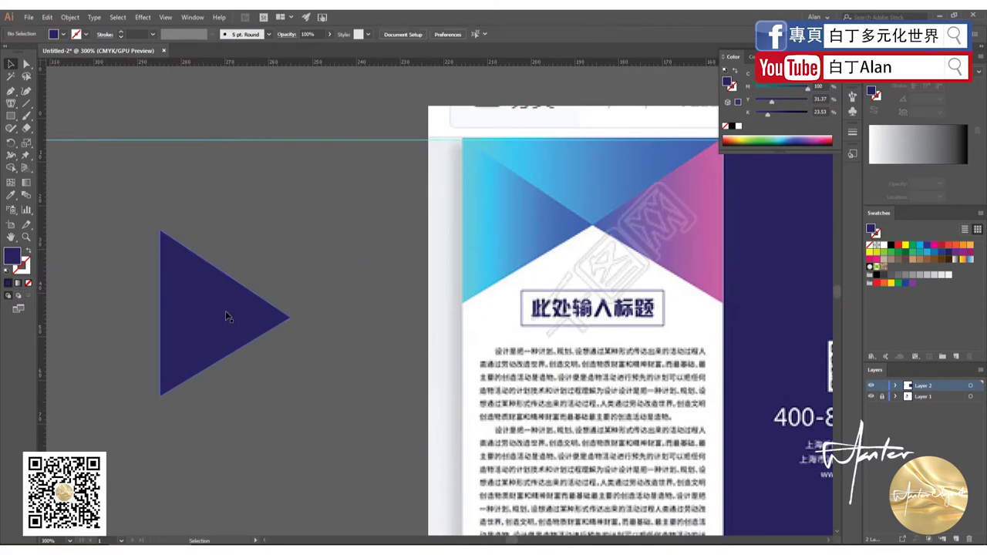
left_click(225, 311)
key("Delete")
left_click(11, 117)
right_click(12, 122)
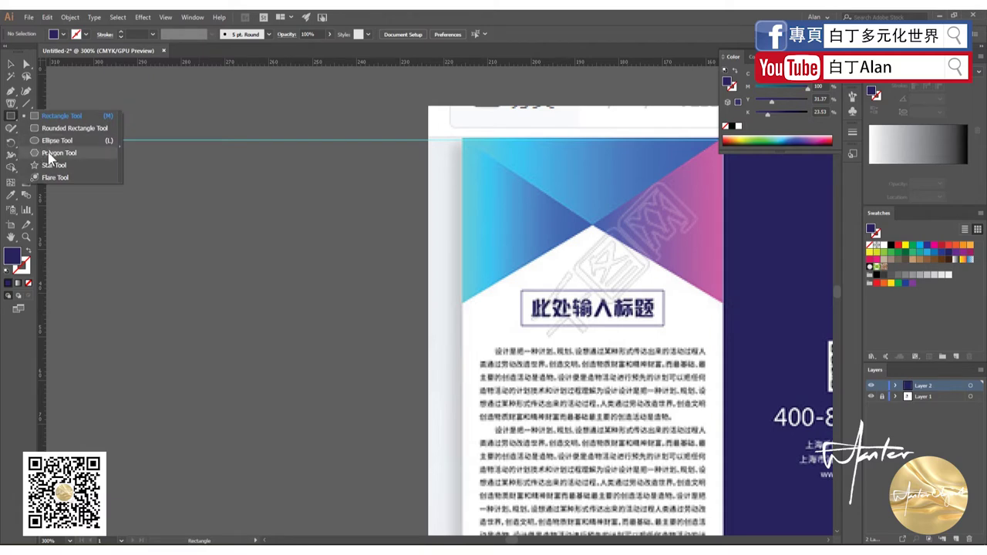
- Create a three-sided polygon (triangle) with the Polygon tool
left_click(49, 154)
left_click(287, 280)
type("3")
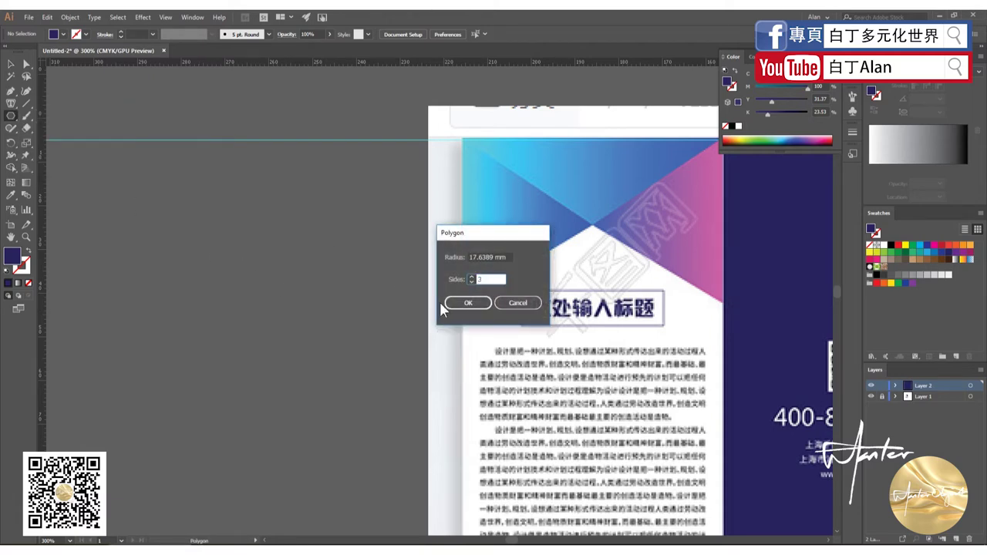
left_click(447, 304)
left_click(469, 283)
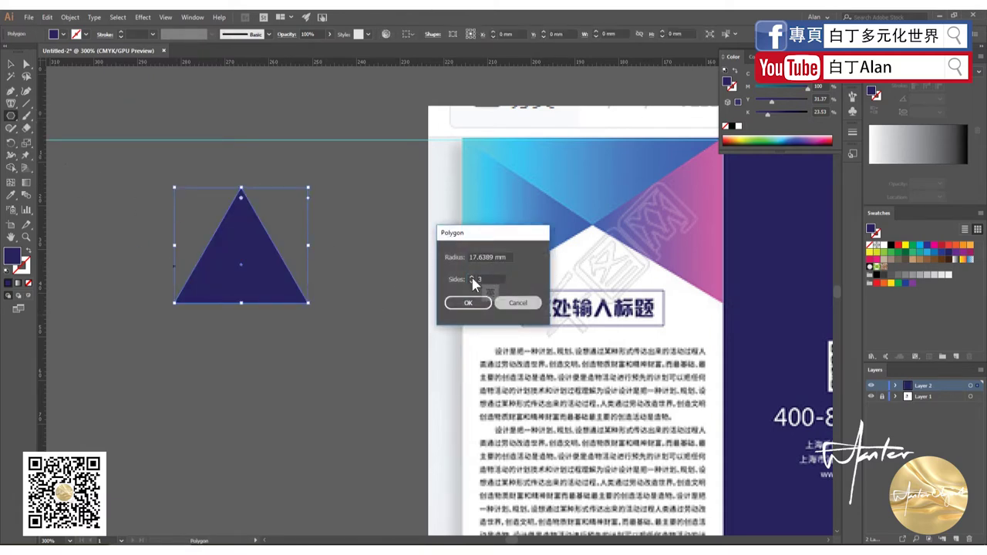
key("Escape")
left_click(10, 65)
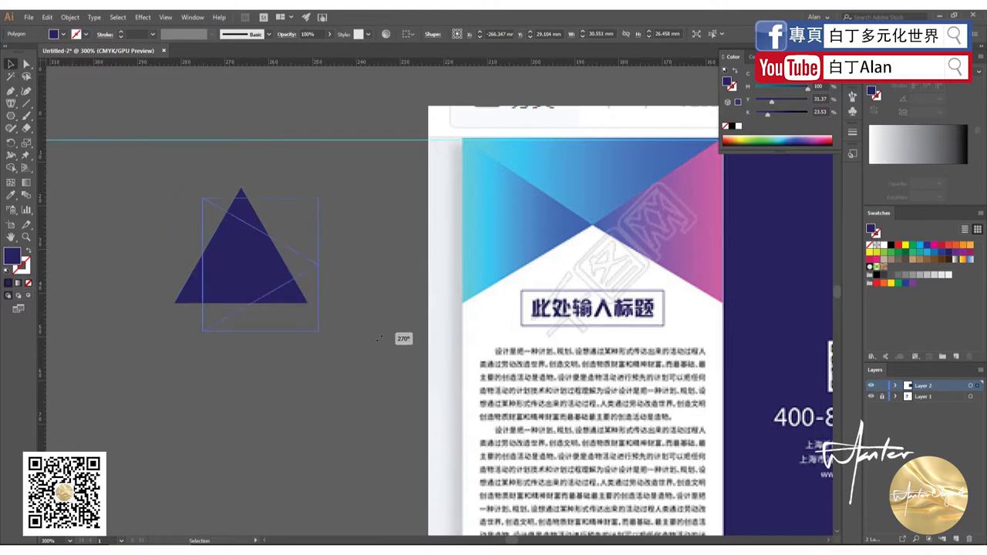
- Mirror the triangle into a tip-to-tip bowtie and draw a rectangle over its top half
left_click_drag(312, 186, 379, 337)
key("a")
key("v")
key("ctrl+c")
key("ctrl+v")
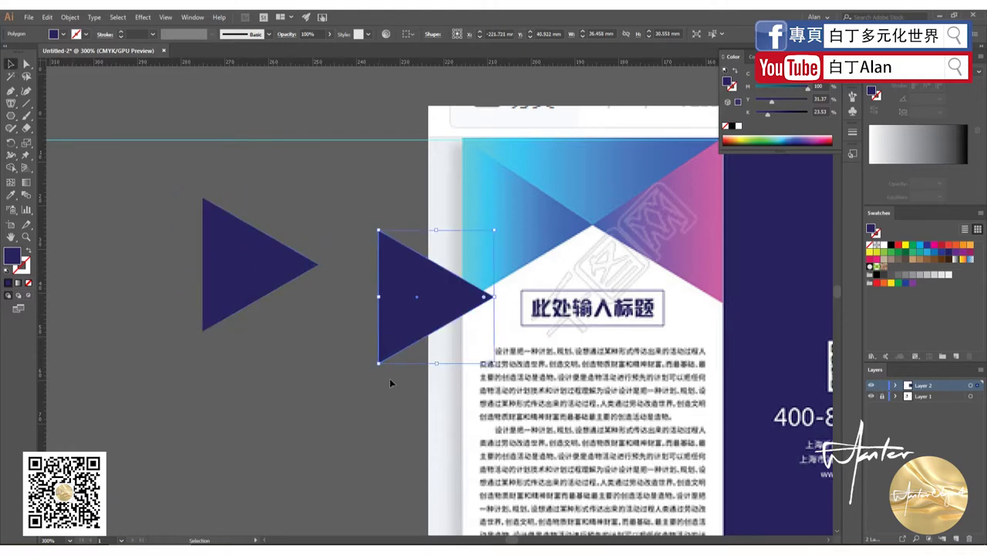
mouse_move(374, 371)
left_mouse_down()
mouse_move(576, 236)
mouse_move(493, 231)
left_mouse_up()
left_click_drag(402, 268, 385, 251)
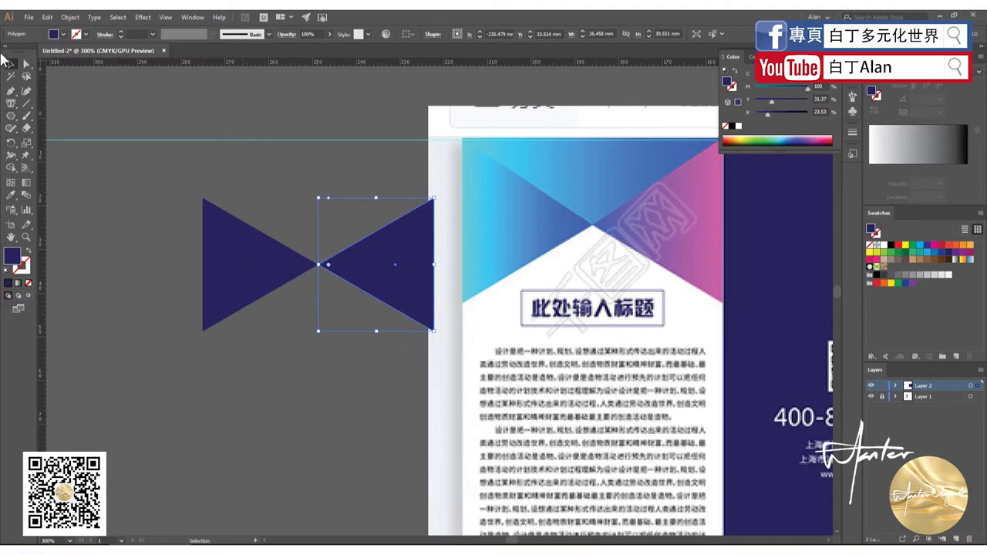
left_click_drag(11, 115, 46, 152)
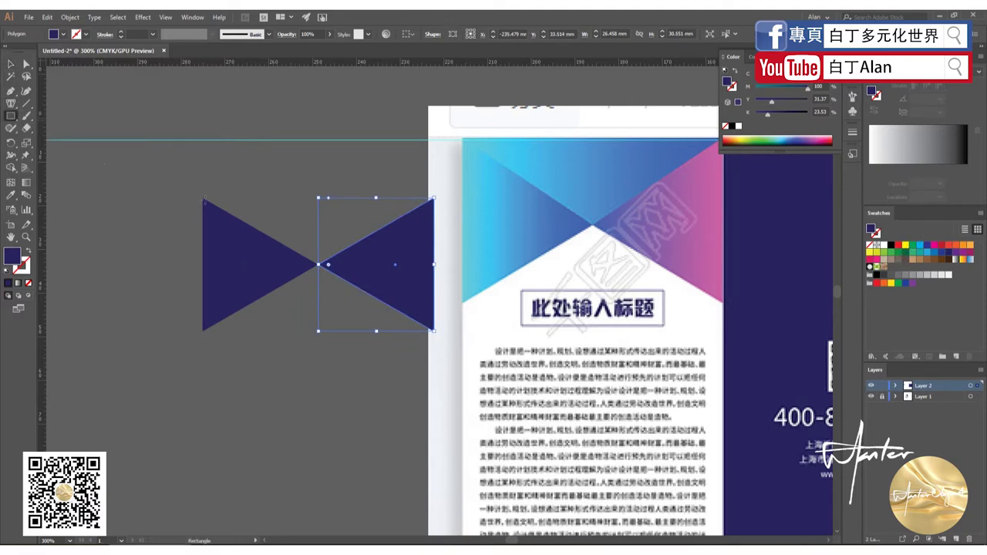
left_click_drag(203, 198, 434, 264)
- Fill the rectangle yellow and bring the bowtie triangles in front of it
key("v")
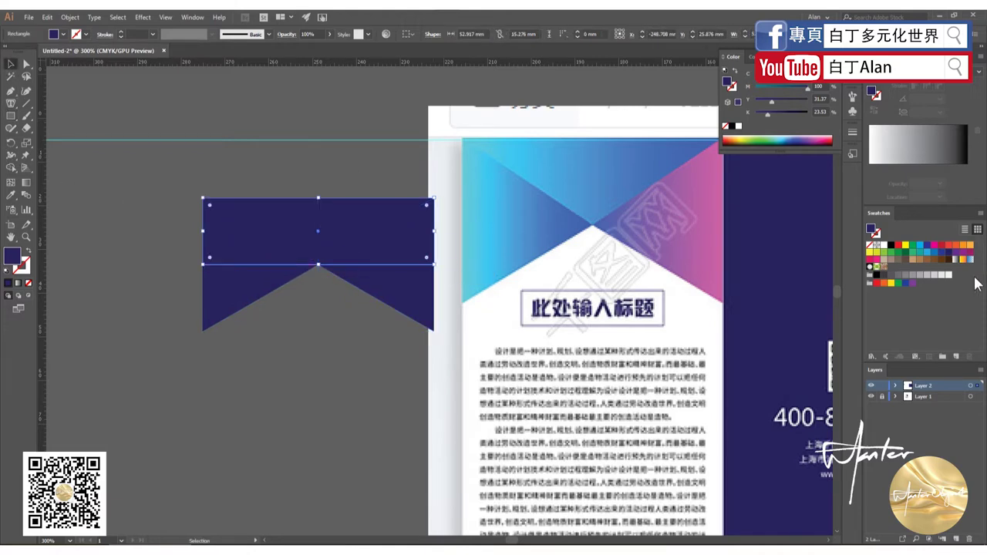
left_click(907, 245)
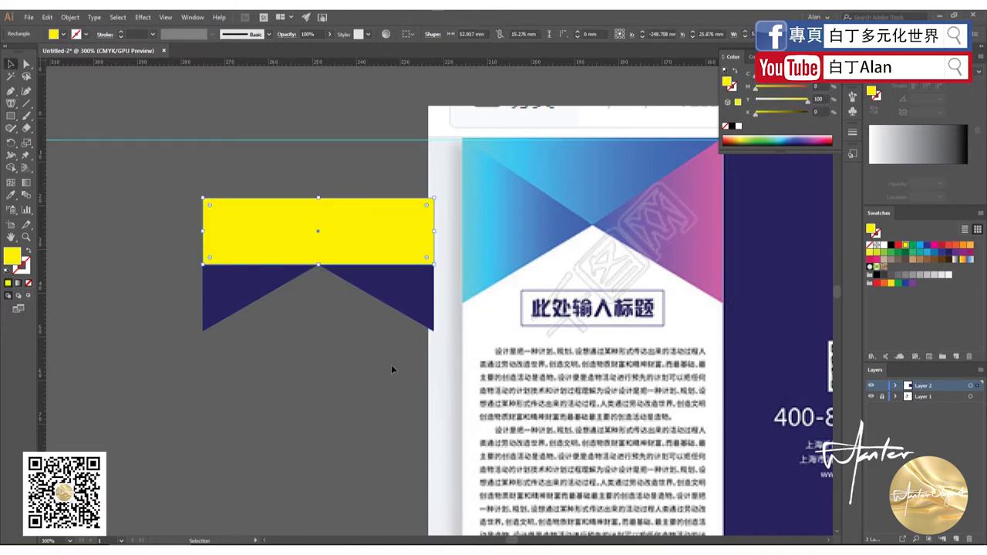
left_click(245, 289)
right_click(239, 281)
left_click(221, 433)
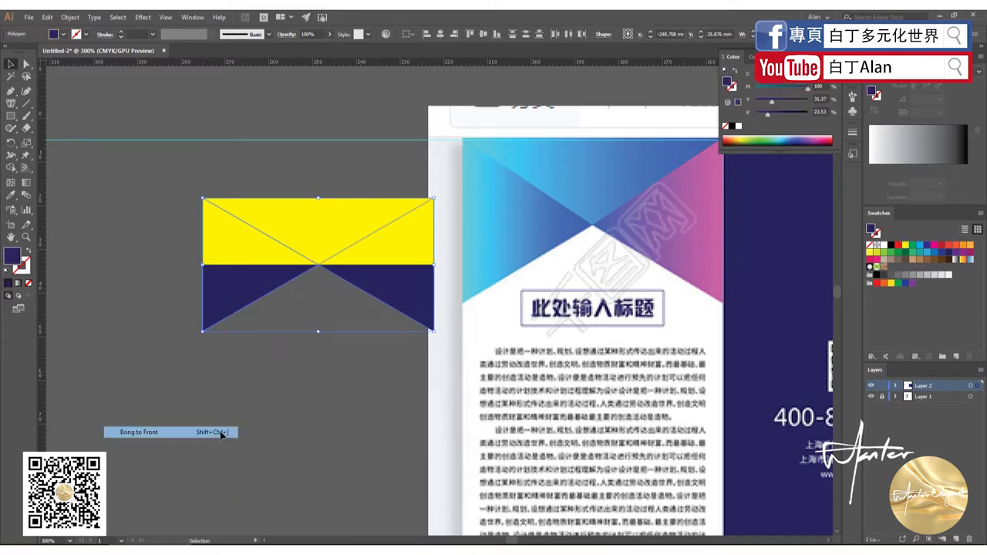
left_click(167, 320)
- Give the yellow rectangle a white-to-black gradient fill
scroll(167, 320, "down", 2)
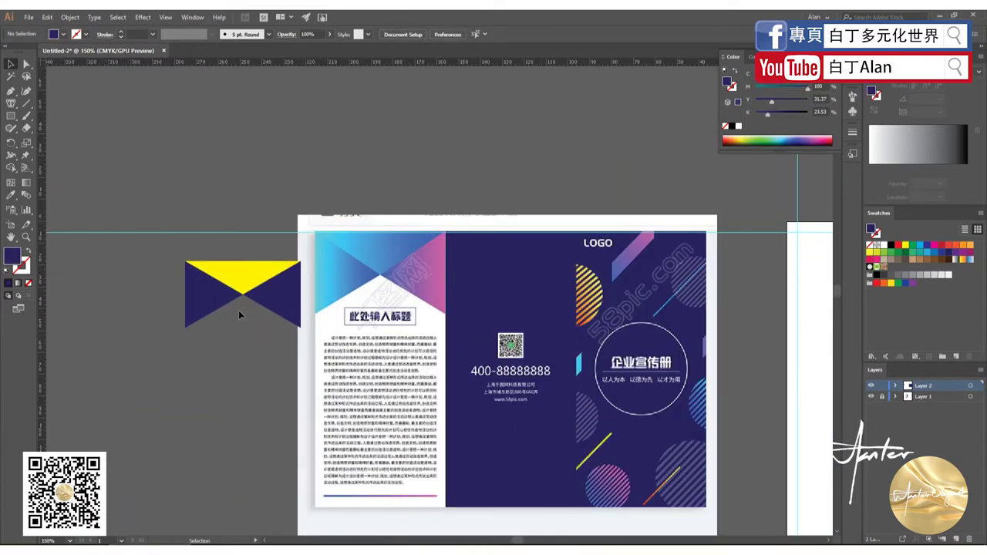
left_click(239, 315)
left_click(239, 270)
left_click(216, 344)
scroll(226, 280, "up", 2)
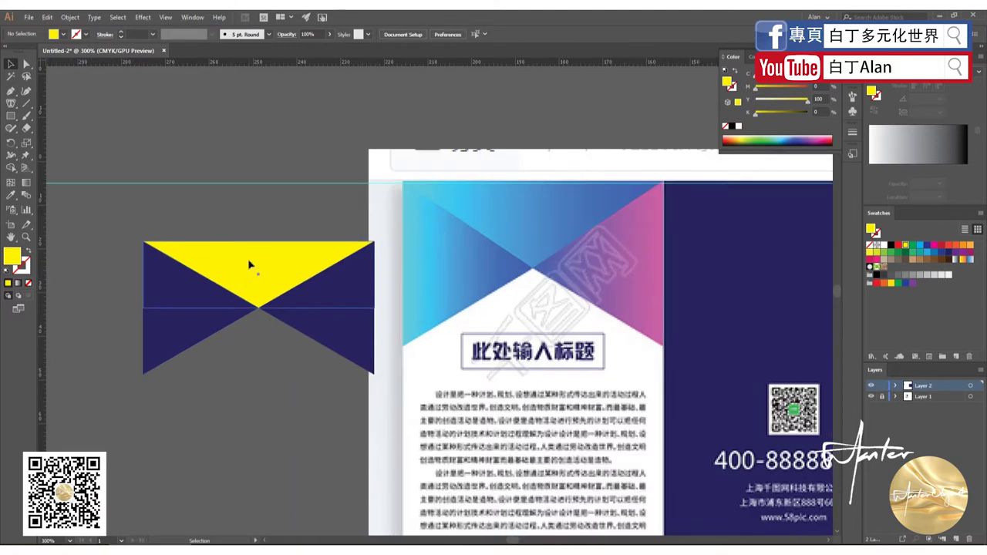
left_click(249, 266)
left_click(922, 162)
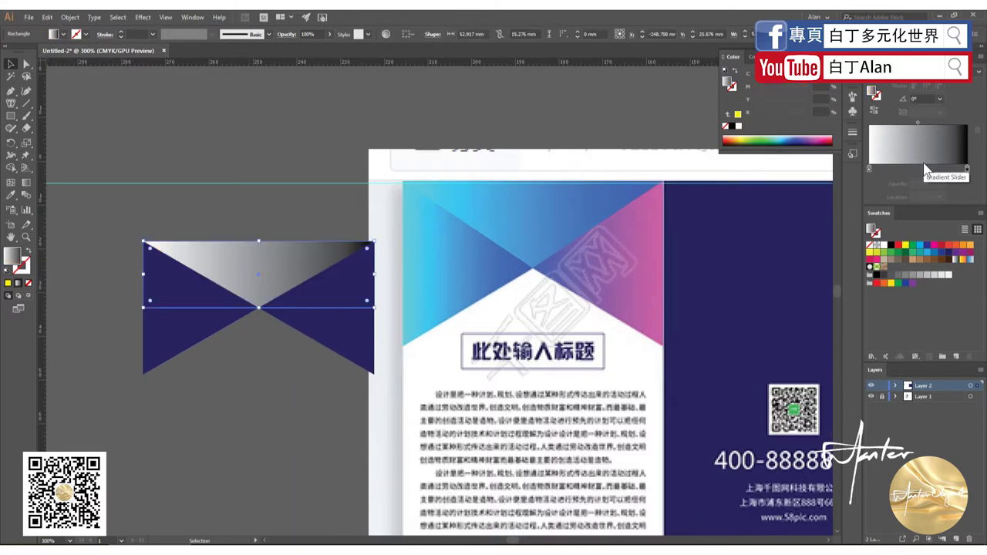
- Make a cyan-to-blue gradient, midpoint toward cyan, and apply it to the left triangle
left_click(868, 168)
left_click(919, 244)
mouse_move(930, 247)
left_mouse_down()
mouse_move(944, 198)
mouse_move(968, 169)
left_mouse_up()
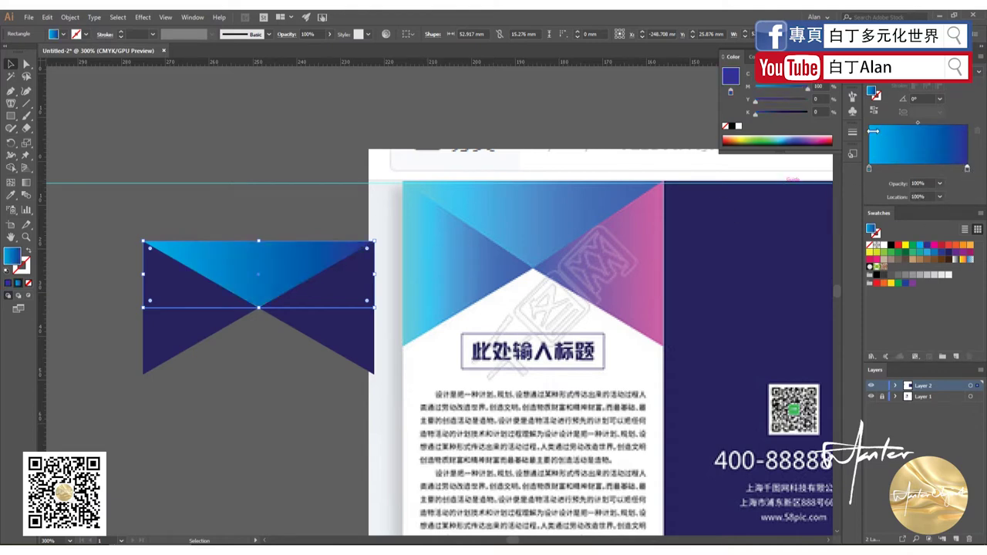
mouse_move(913, 122)
left_mouse_down()
mouse_move(884, 121)
mouse_move(915, 121)
left_mouse_up()
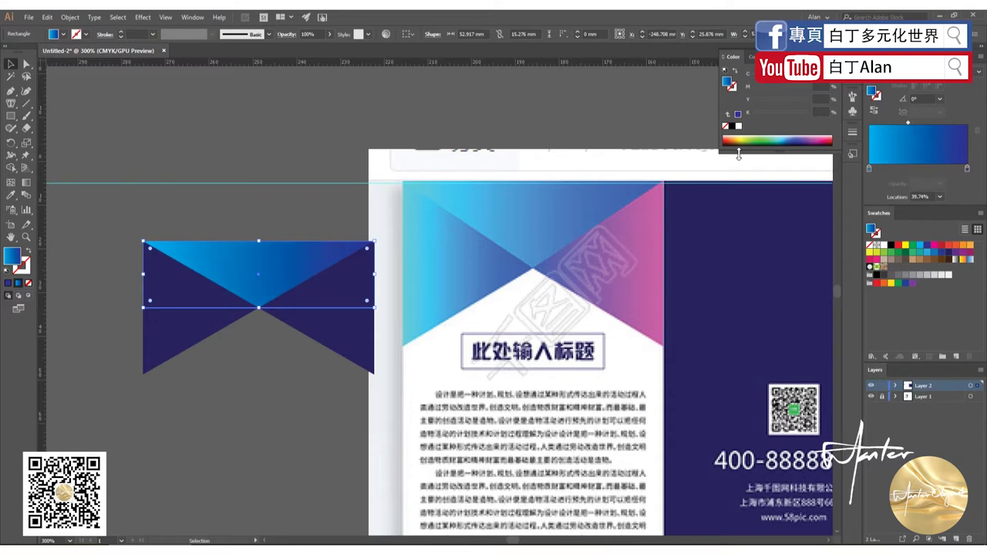
left_click(166, 326)
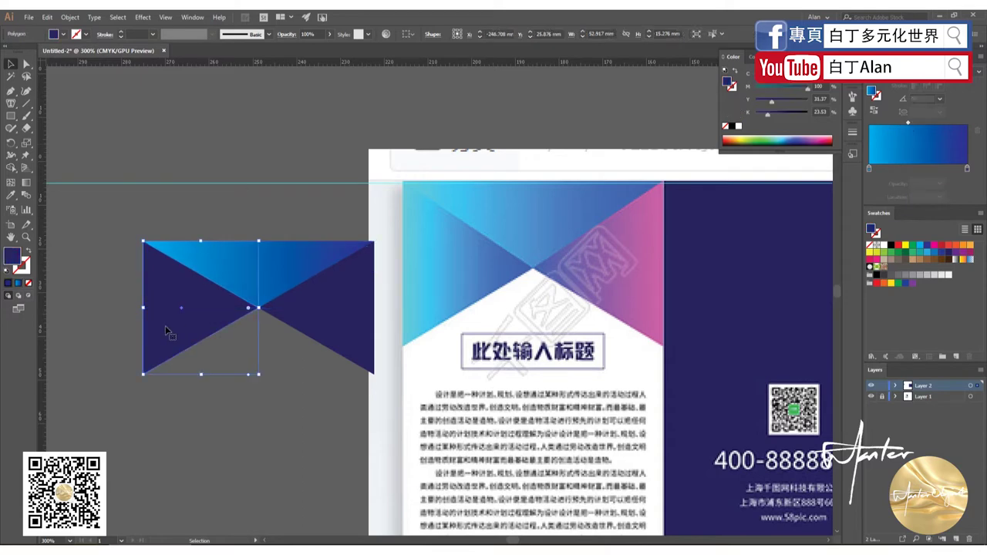
left_click(916, 164)
left_click(187, 423)
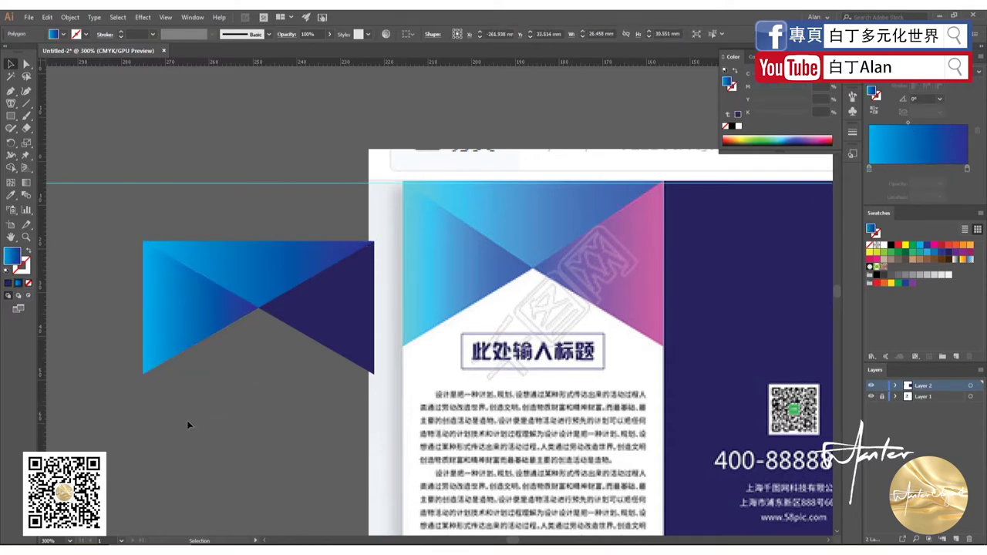
- Give the right triangle a navy-to-pink gradient with its midpoint shifted toward pink
left_click(324, 311)
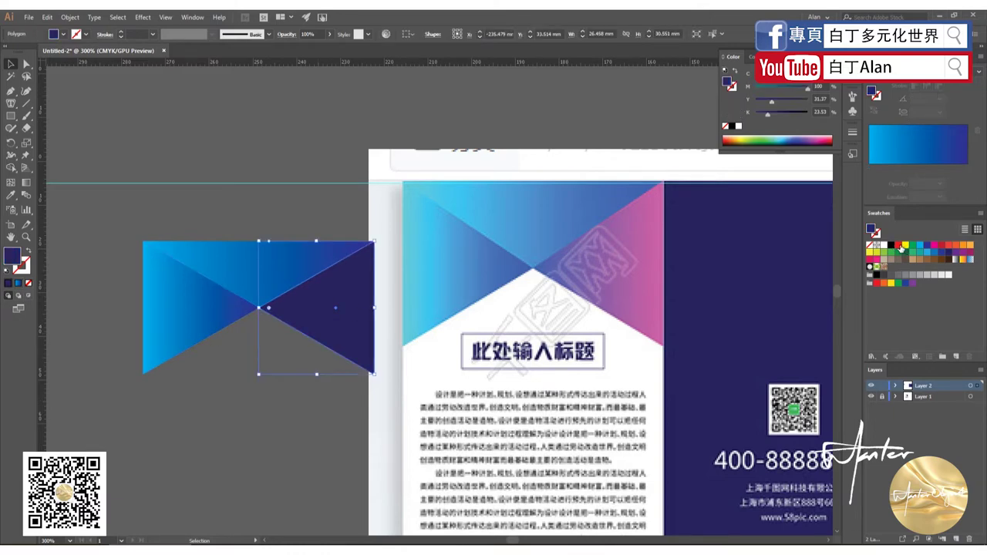
left_click(945, 168)
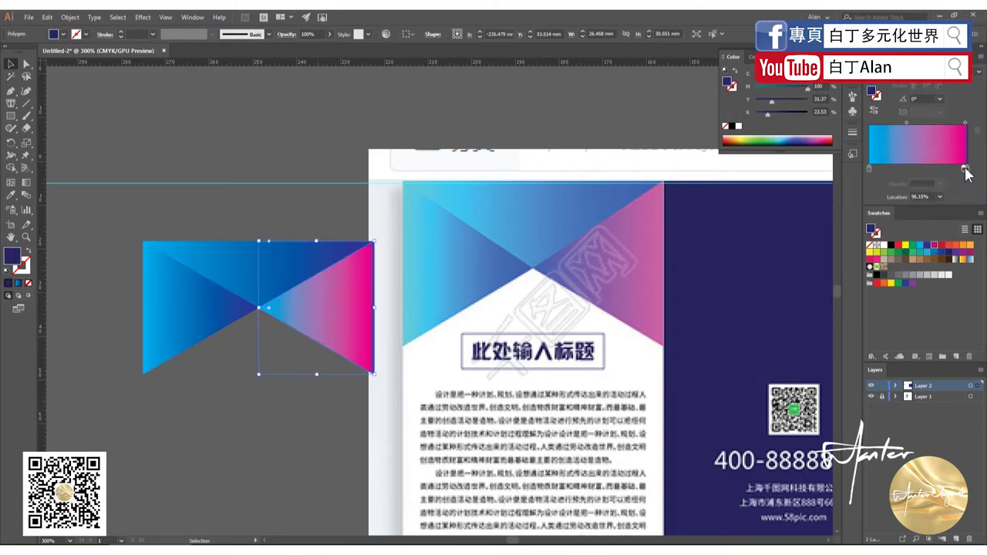
left_click_drag(956, 168, 930, 168)
left_click(967, 168)
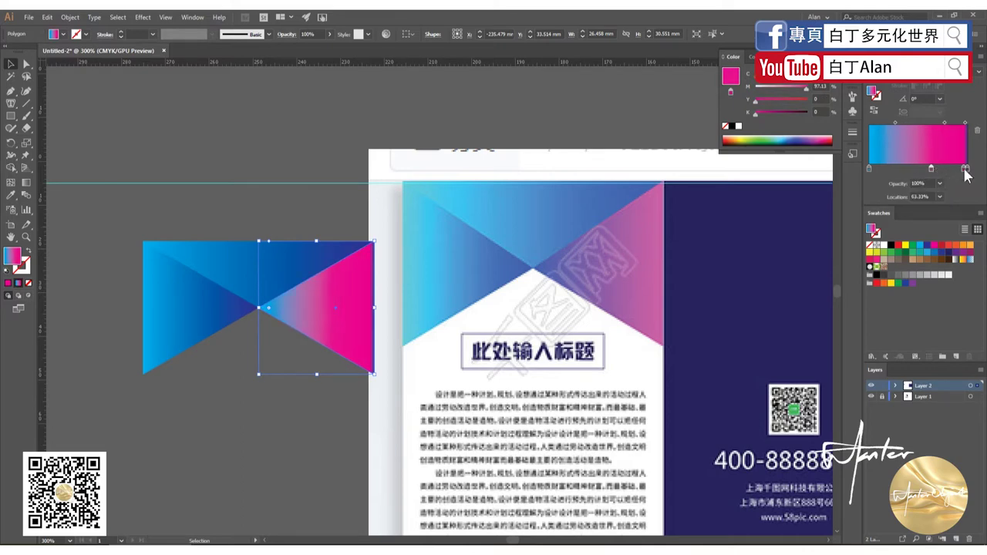
left_click(966, 168)
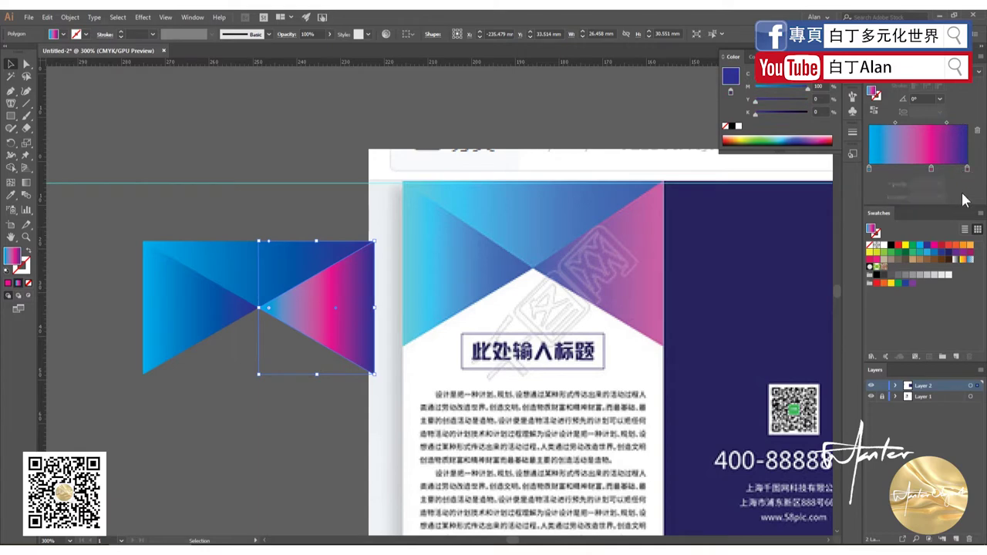
mouse_move(966, 168)
left_mouse_down()
mouse_move(968, 193)
mouse_move(967, 168)
left_mouse_up()
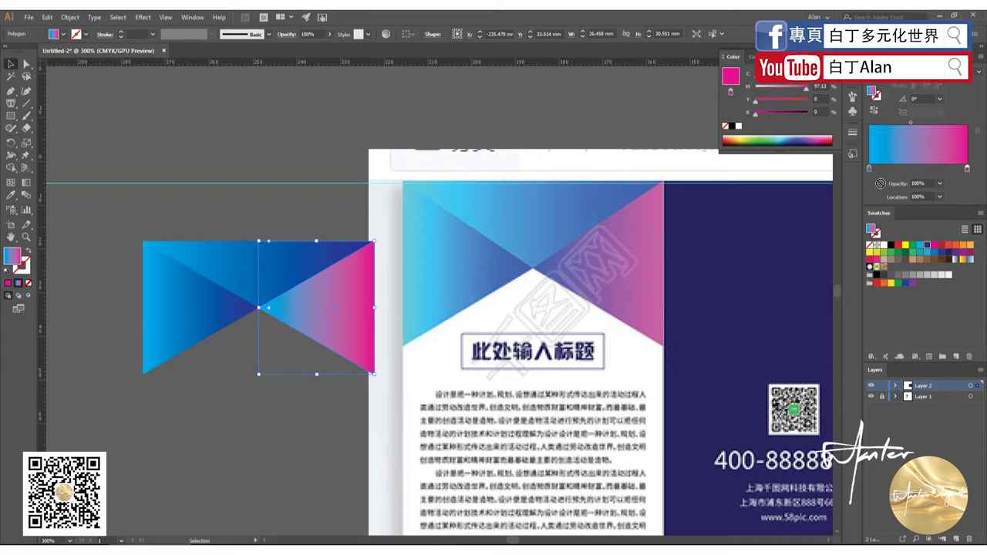
left_click(879, 169)
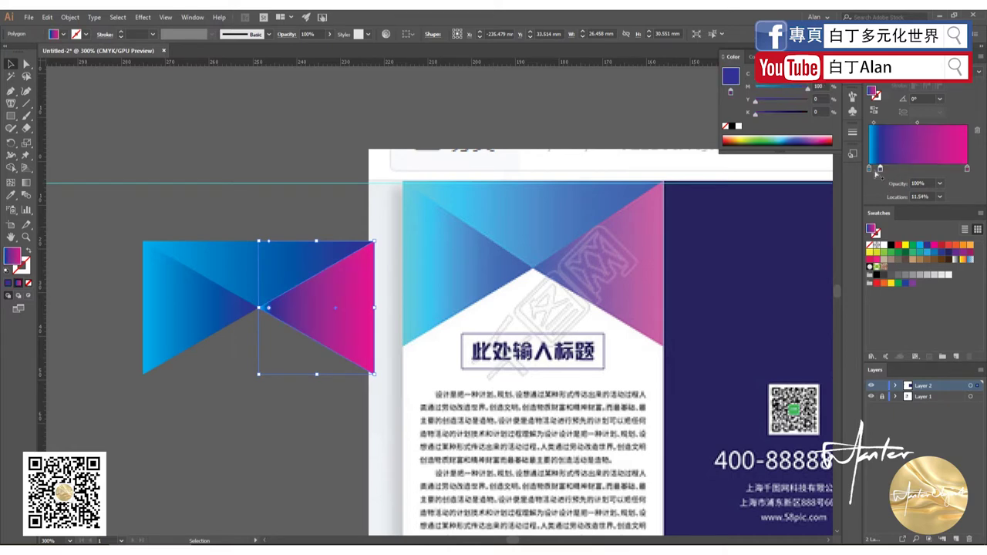
left_click_drag(880, 169, 860, 169)
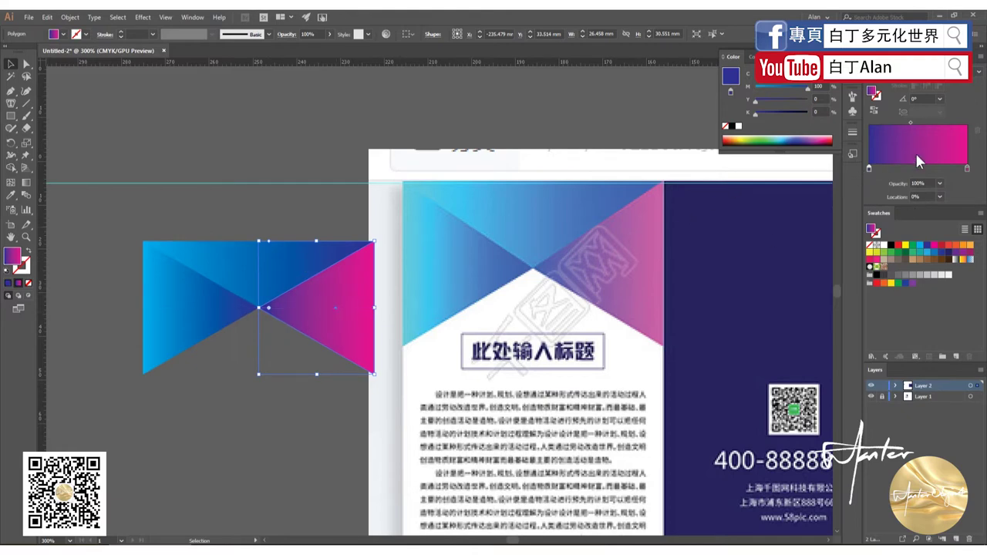
left_click_drag(912, 123, 927, 122)
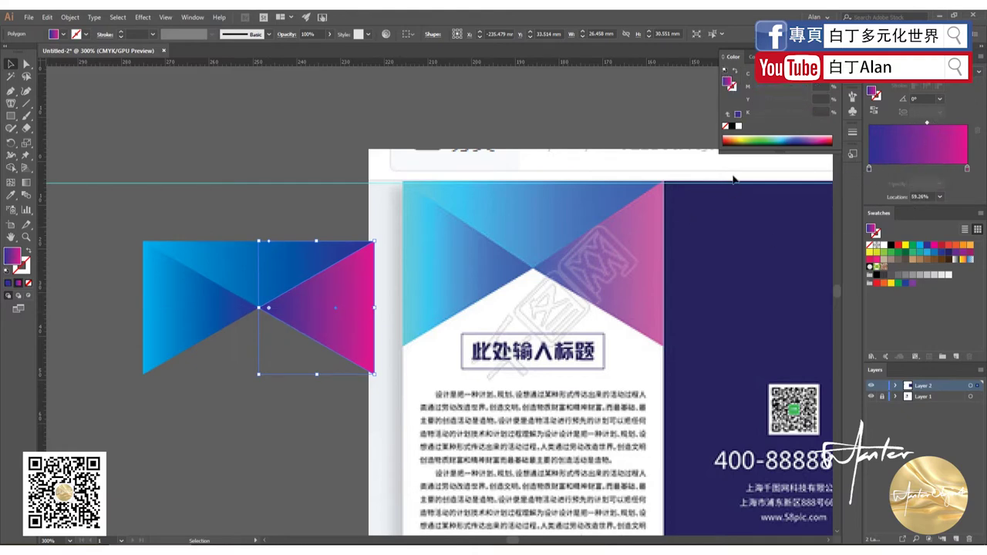
left_click(281, 183)
scroll(192, 243, "down", 2)
- Move the gradient bowtie to the right artboard's top-left corner, enlarged to span the first panel
left_click(172, 263)
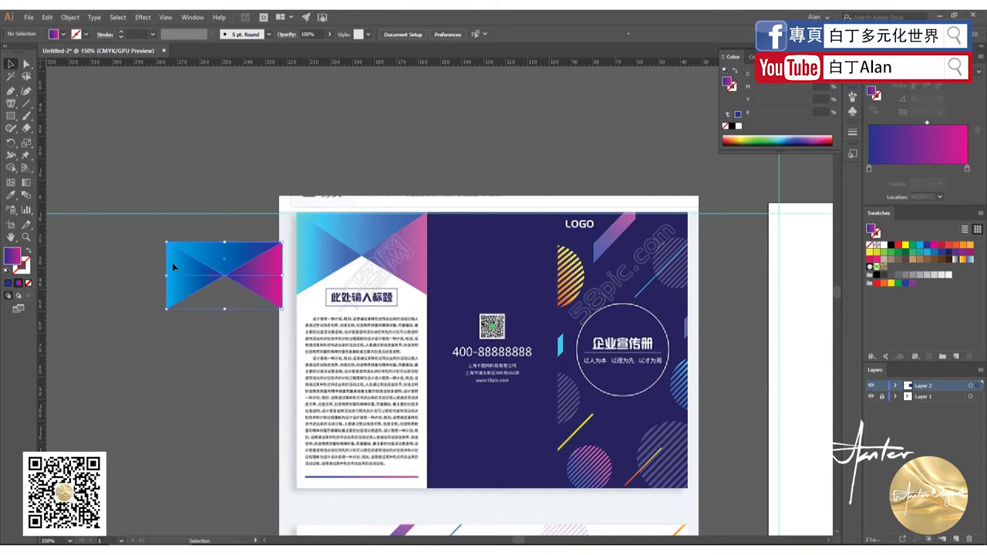
scroll(172, 262, "down", 1)
left_click_drag(177, 266, 617, 262)
scroll(639, 231, "up", 1)
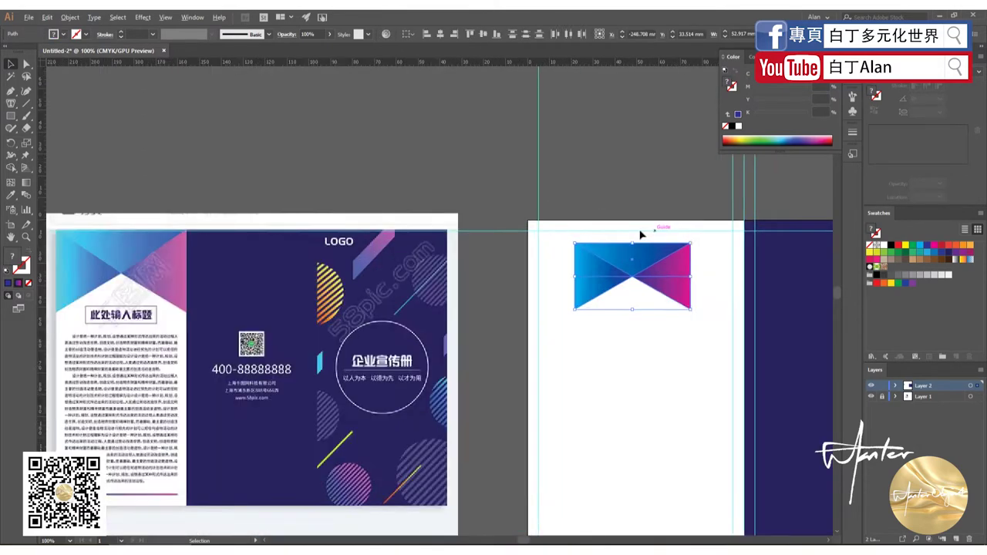
scroll(545, 304, "up", 2)
left_click_drag(546, 308, 454, 255)
scroll(453, 255, "down", 1)
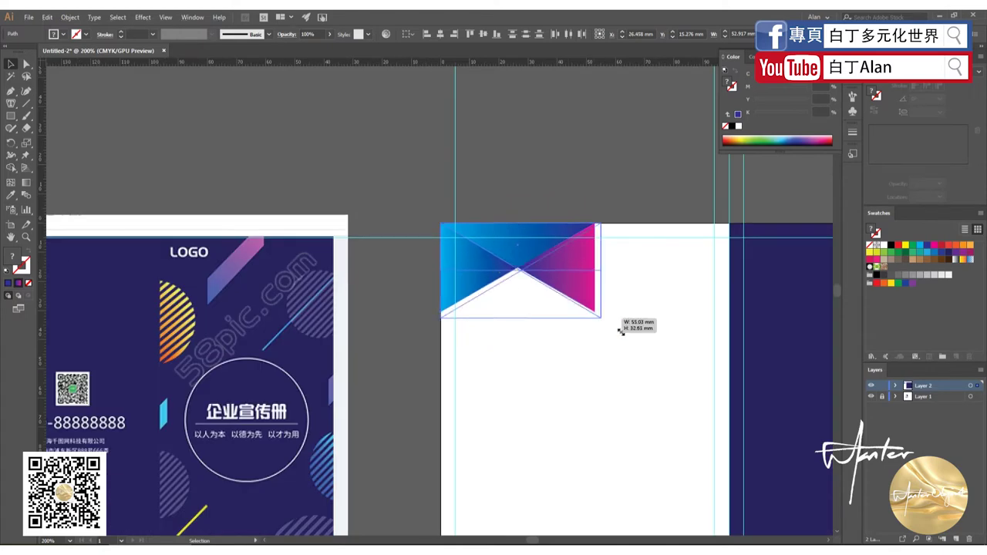
left_click_drag(592, 312, 728, 389)
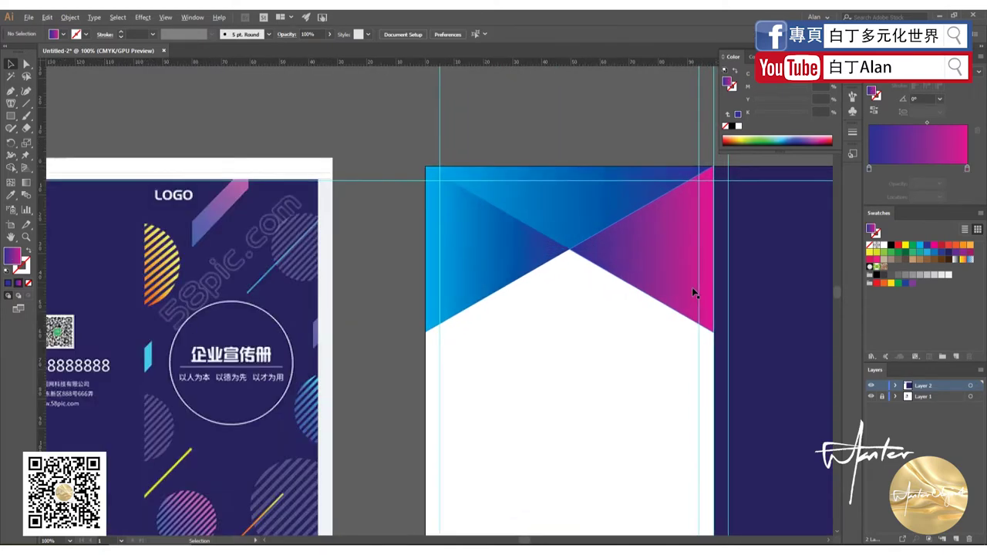
scroll(692, 286, "down", 2)
scroll(673, 300, "down", 3)
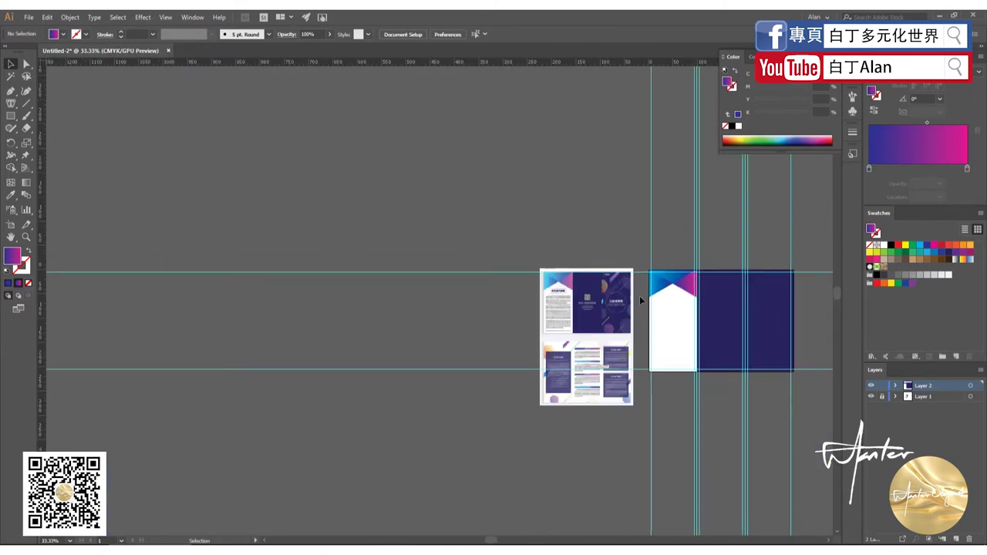
scroll(648, 292, "up", 2)
scroll(662, 291, "up", 1)
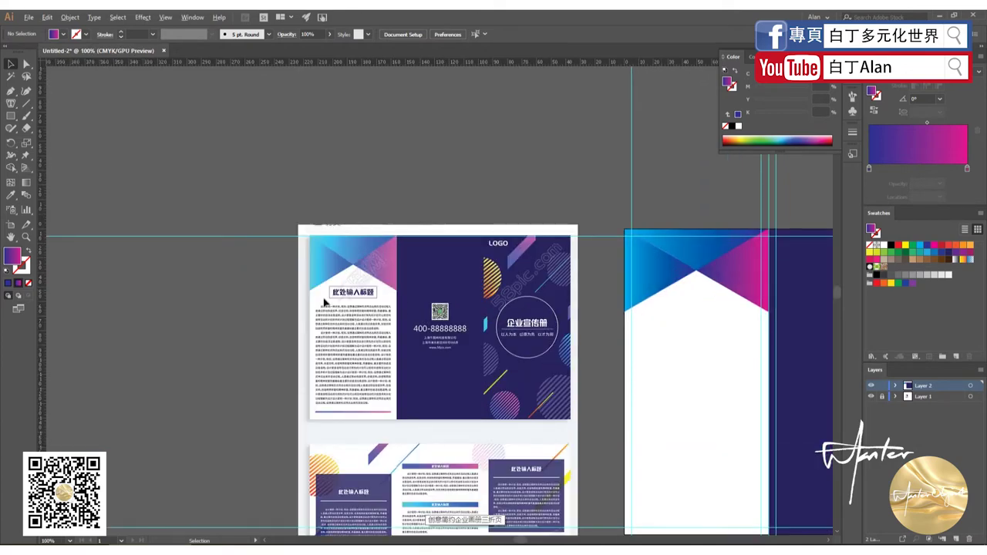
scroll(325, 302, "up", 4)
scroll(342, 313, "down", 3)
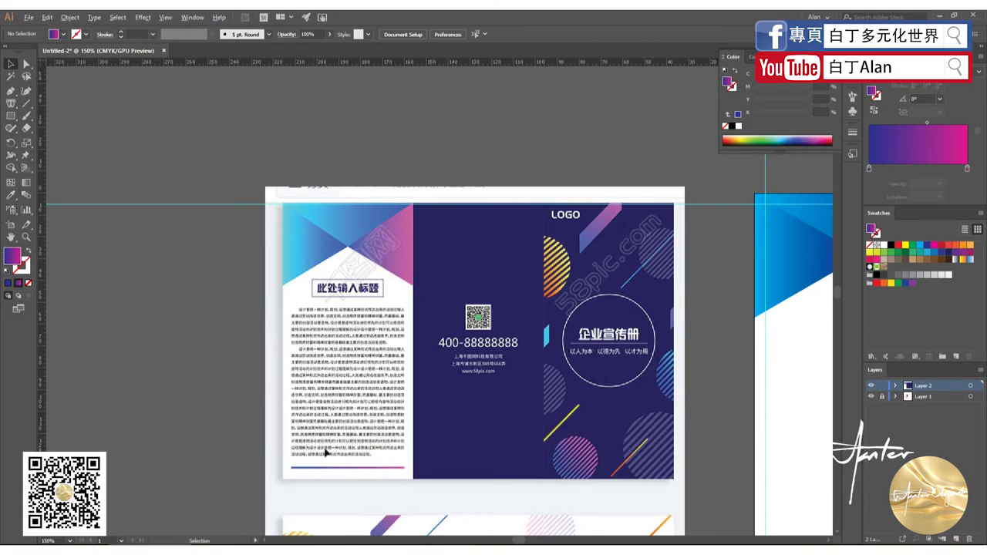
left_click(11, 115)
scroll(494, 451, "down", 2)
scroll(509, 450, "up", 1)
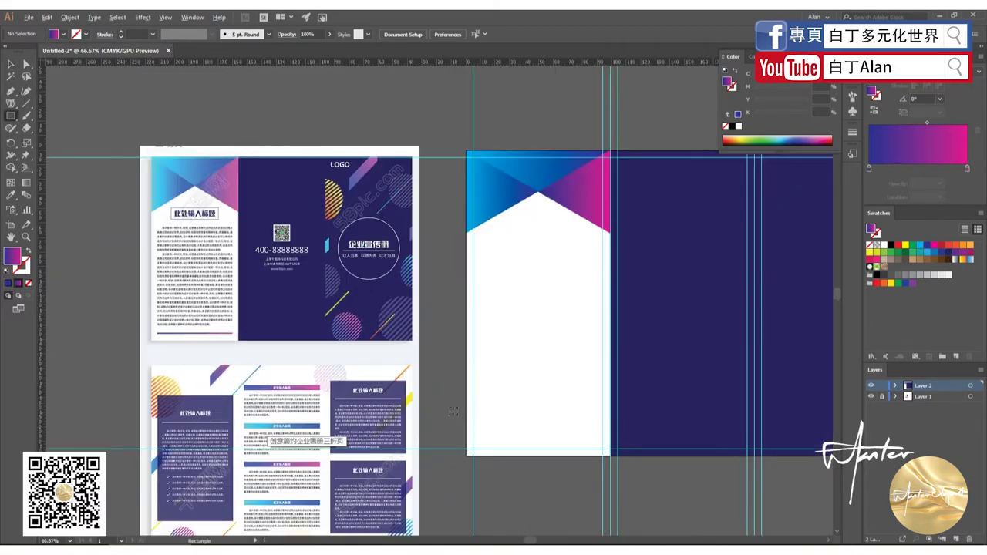
scroll(481, 451, "up", 2)
scroll(484, 430, "down", 2)
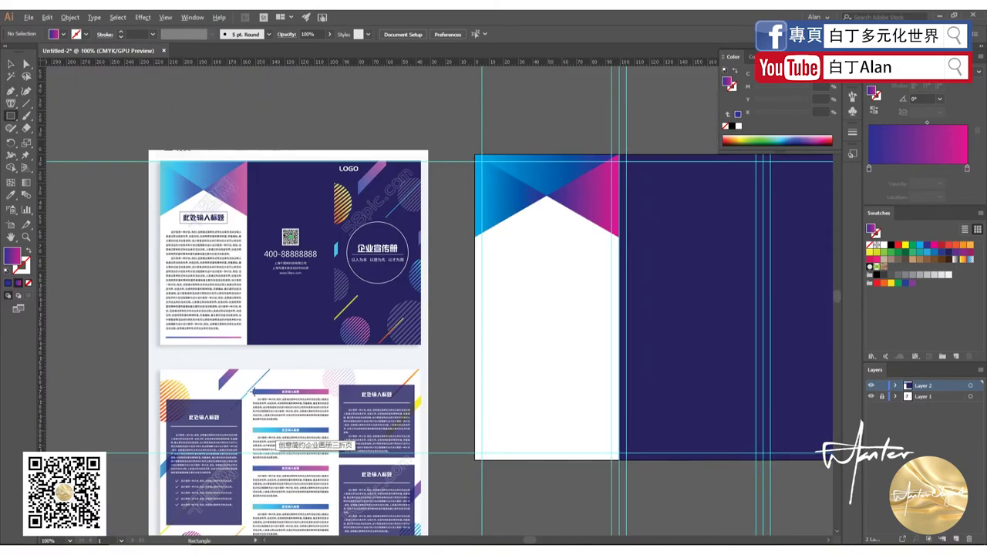
scroll(165, 346, "up", 4)
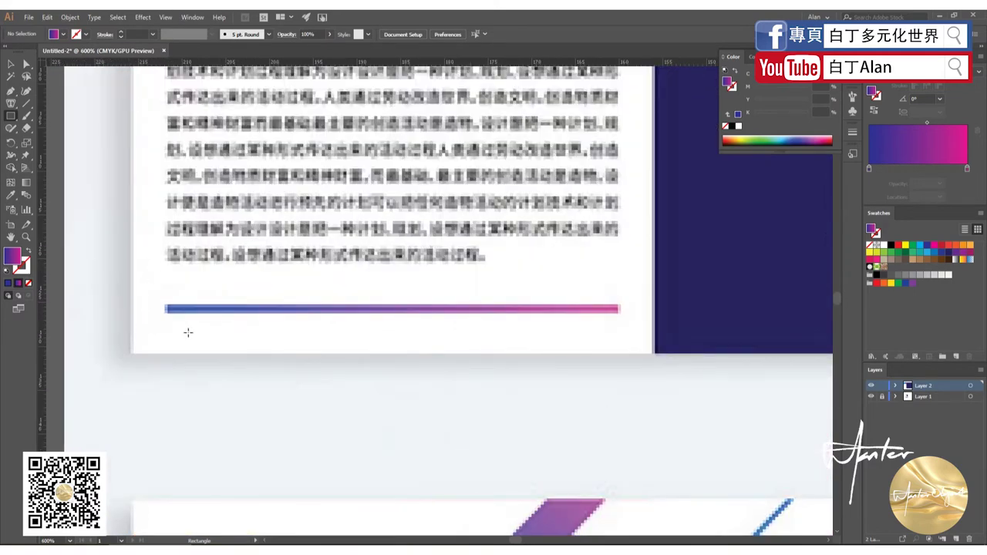
scroll(188, 332, "down", 3)
scroll(205, 323, "down", 2)
- Draw a long gradient bar along the bottom guide of the white front panel
scroll(542, 428, "up", 2)
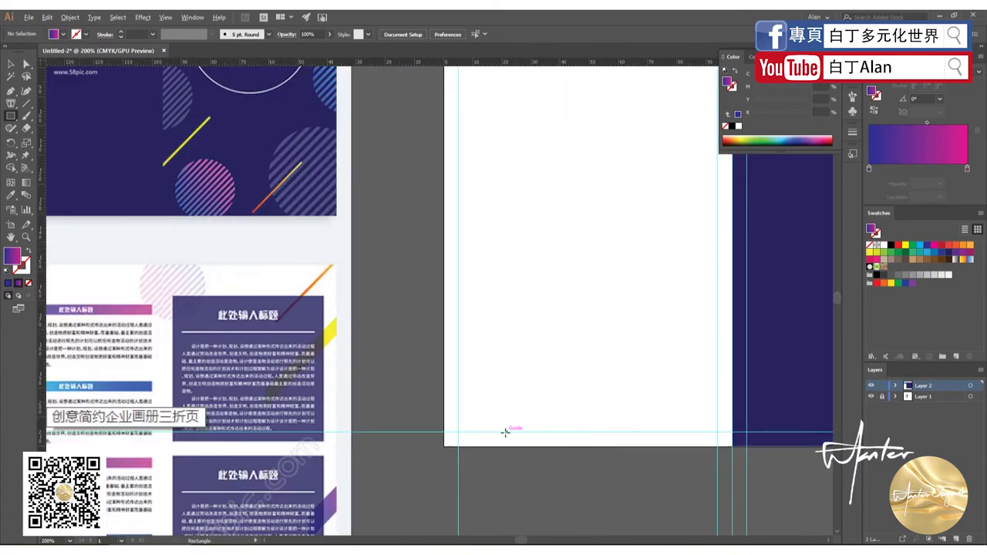
left_click_drag(459, 430, 716, 423)
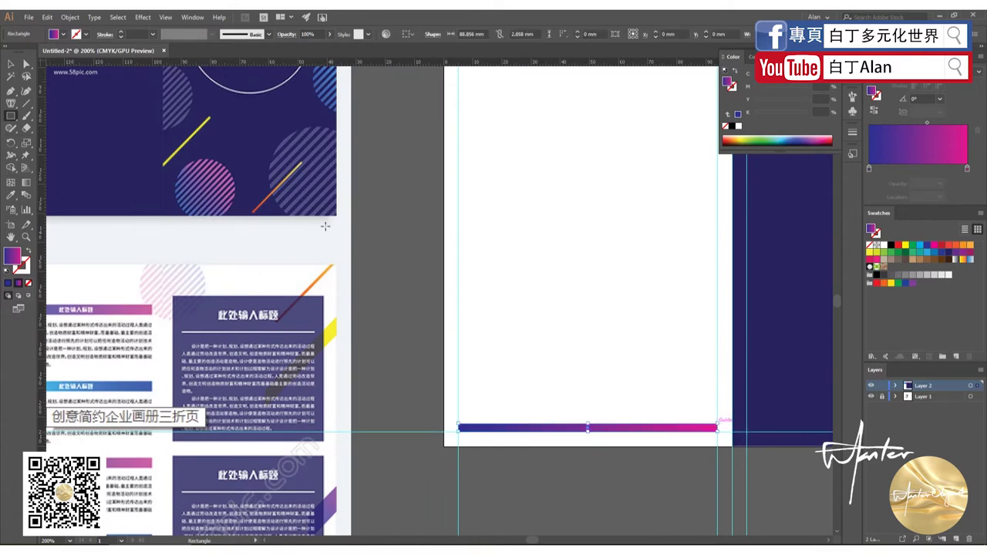
key("v")
scroll(666, 346, "down", 3)
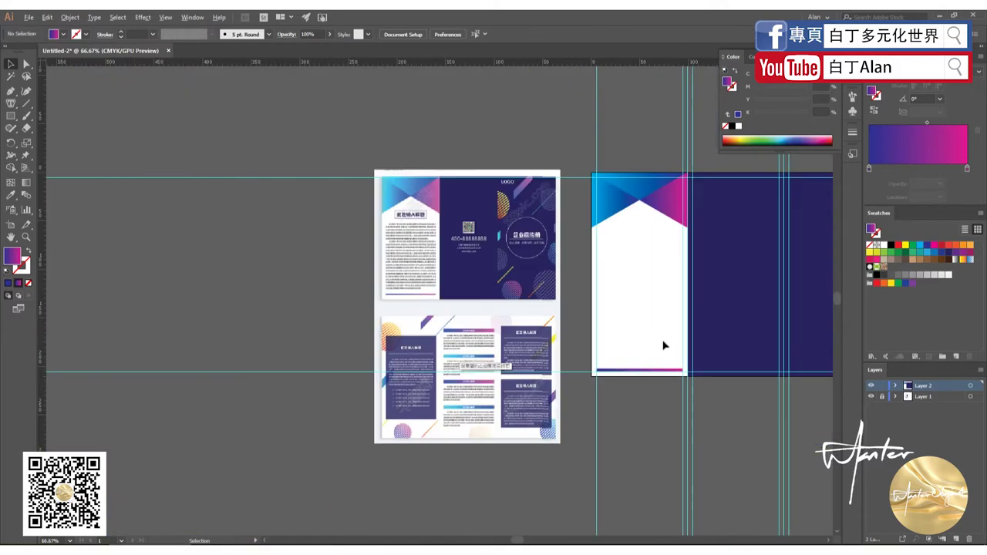
scroll(608, 377, "up", 2)
scroll(640, 363, "up", 1)
scroll(670, 364, "up", 1)
- Thin the bottom bar into a narrow navy-to-magenta strip about 88.856 mm wide
left_click(671, 361)
scroll(671, 360, "up", 1)
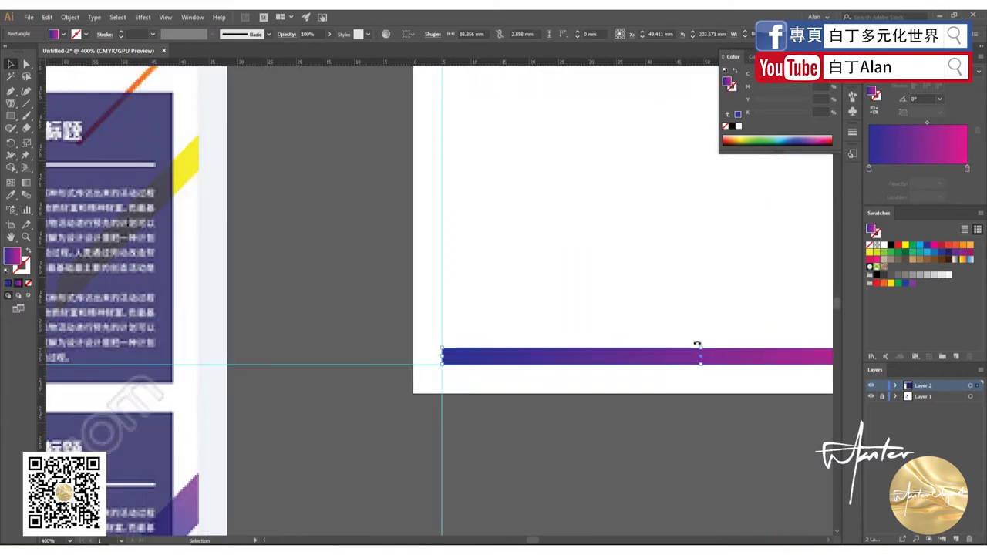
left_click_drag(700, 349, 700, 358)
left_click(686, 315)
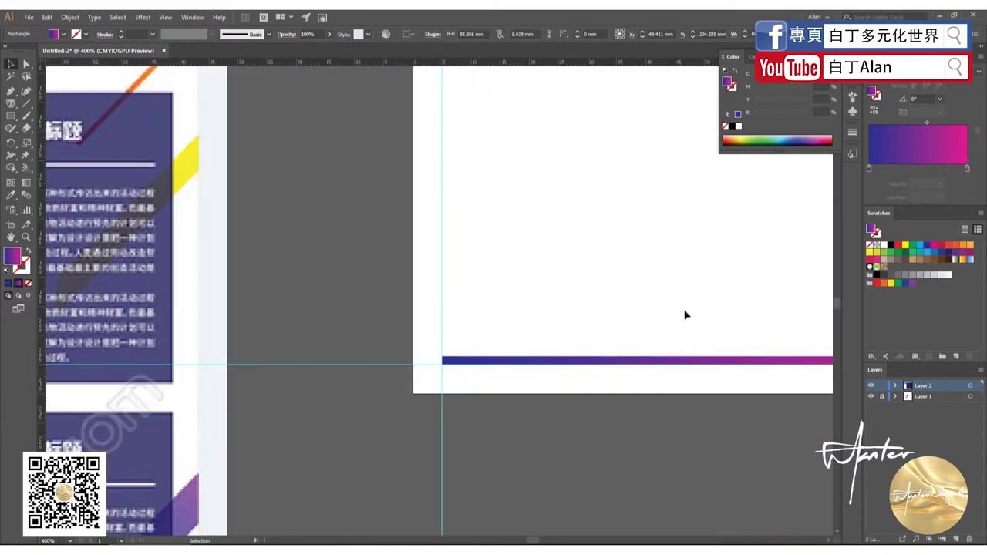
scroll(693, 347, "down", 3)
scroll(703, 382, "down", 2)
scroll(636, 273, "up", 2)
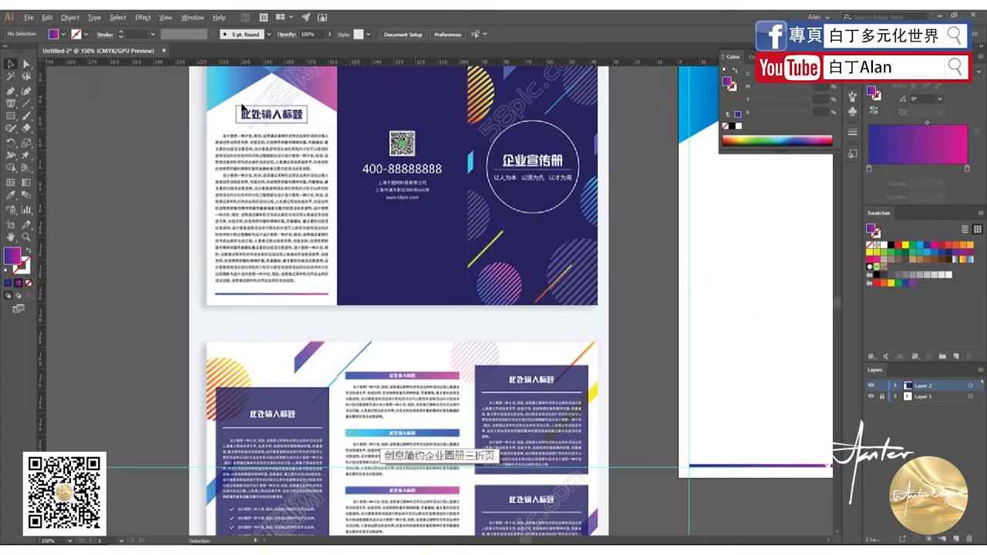
scroll(242, 108, "up", 2)
scroll(238, 122, "up", 1)
scroll(231, 155, "down", 4)
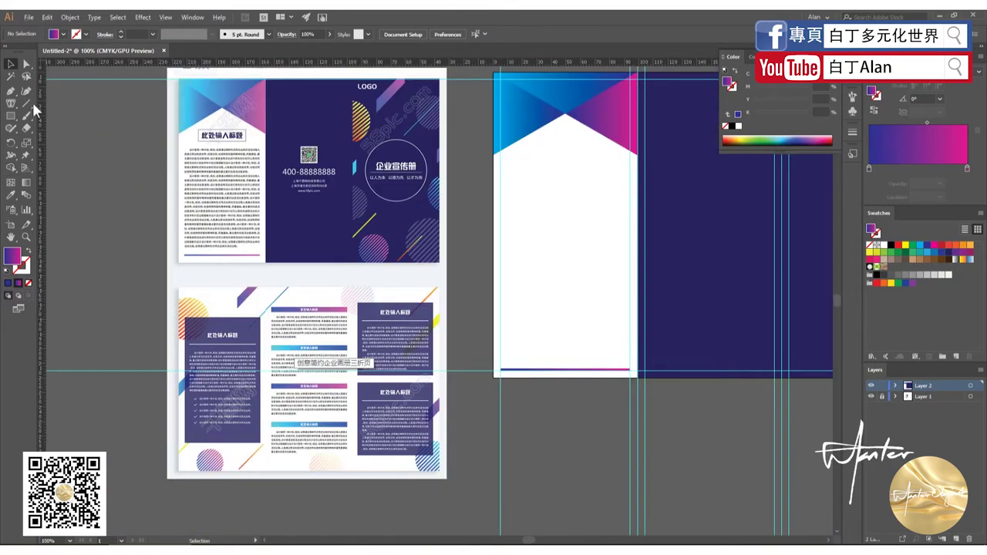
- Draw a wide flat rectangle with a gradient outline and no fill
left_click(10, 116)
left_click_drag(101, 195, 213, 216)
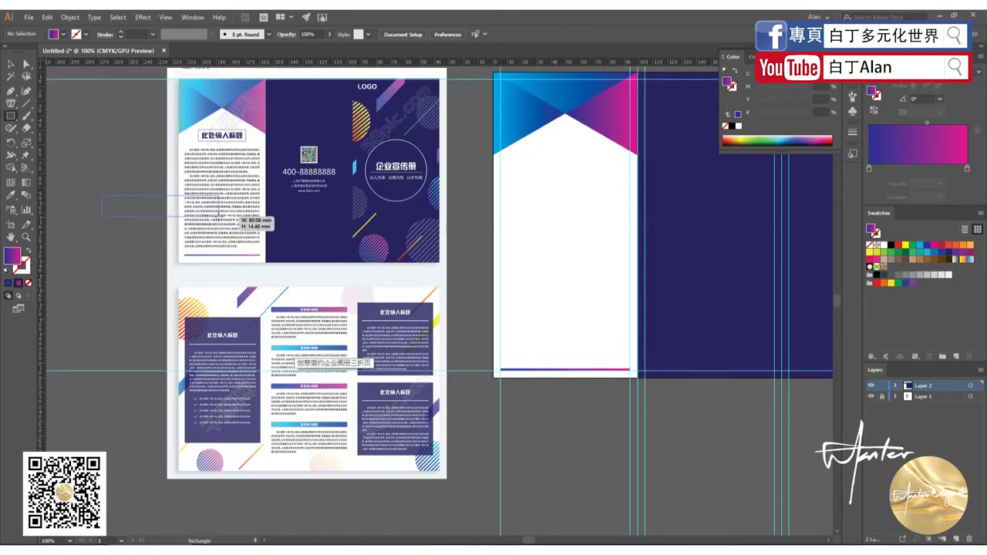
left_click(19, 282)
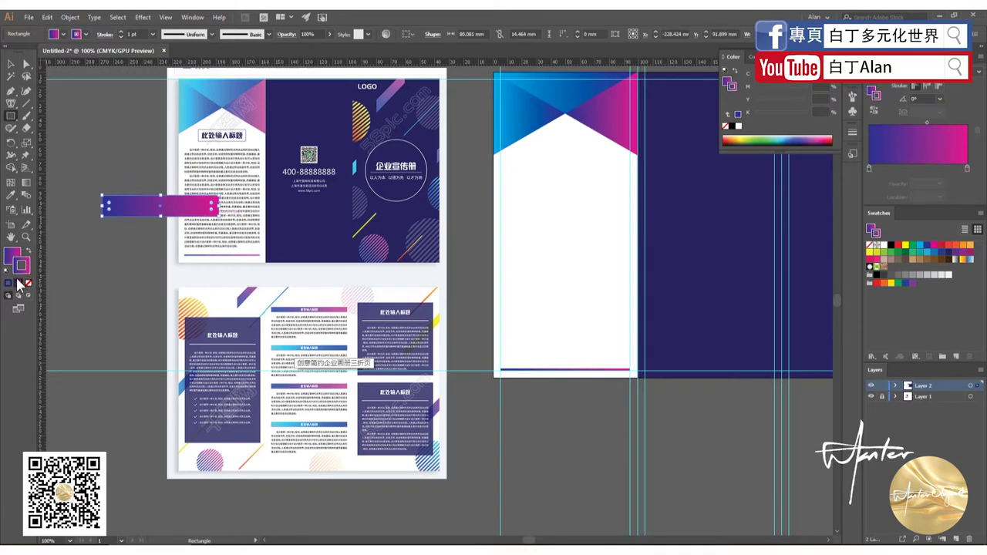
left_click(8, 257)
left_click(28, 283)
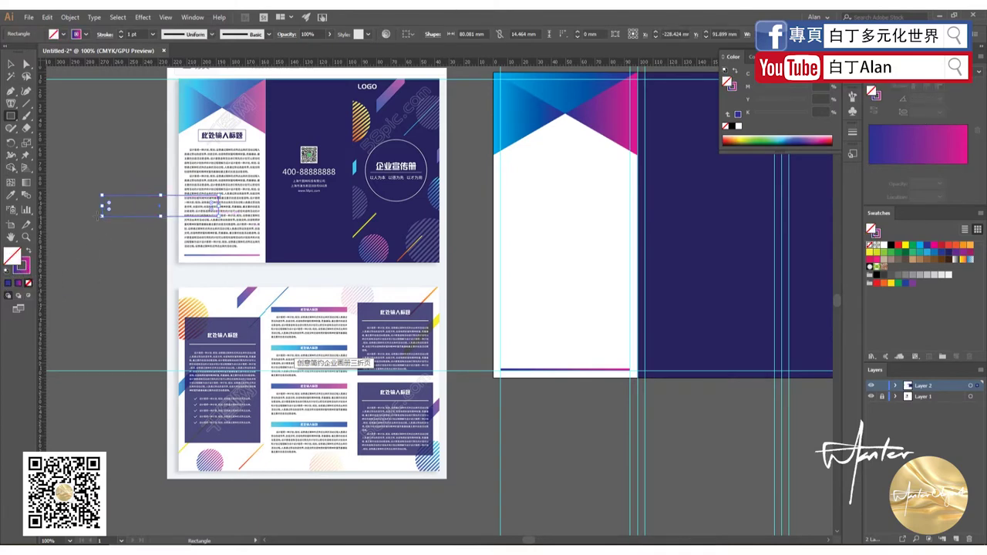
- Position the box under the header, narrow it to 72.319 mm, and switch to File Explorer
left_click(8, 66)
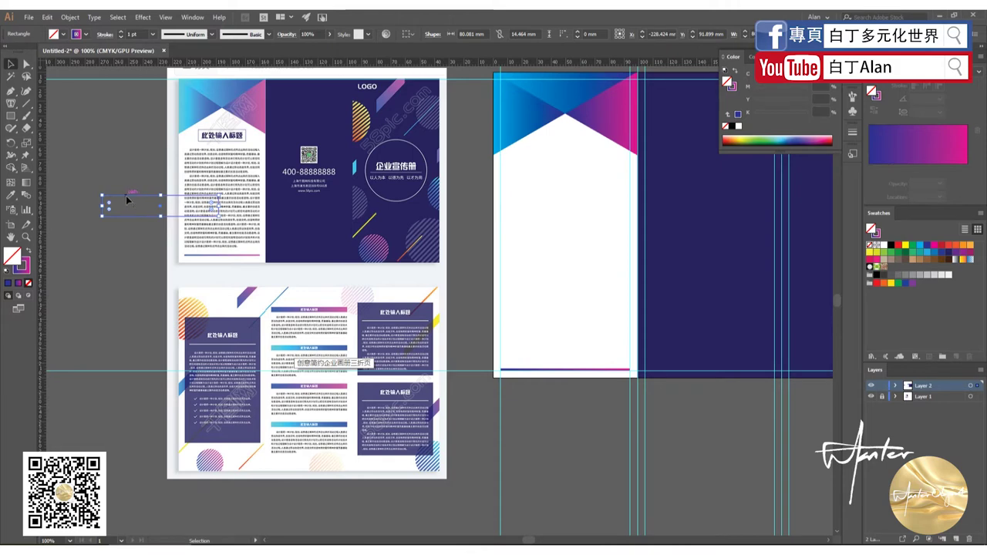
left_click_drag(126, 195, 537, 152)
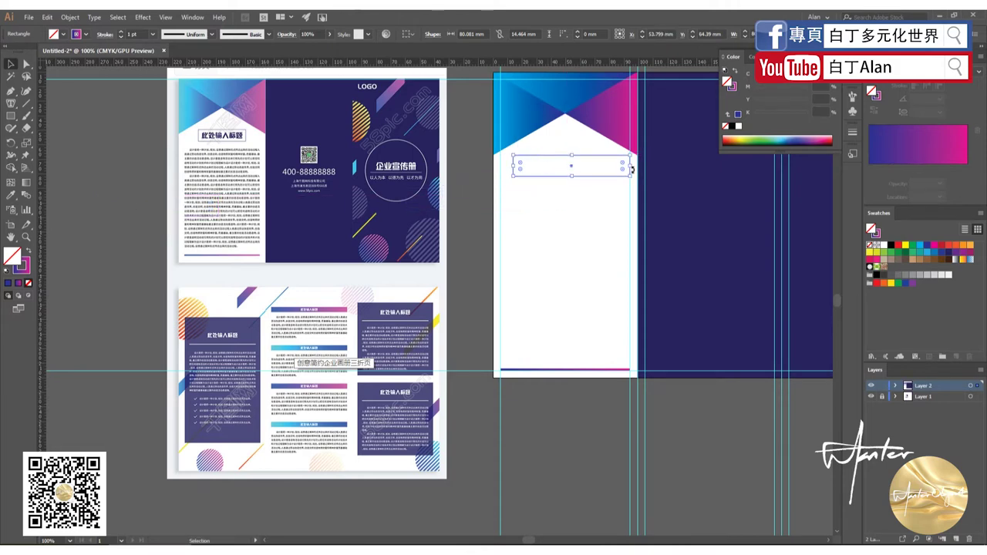
left_click_drag(630, 168, 618, 168)
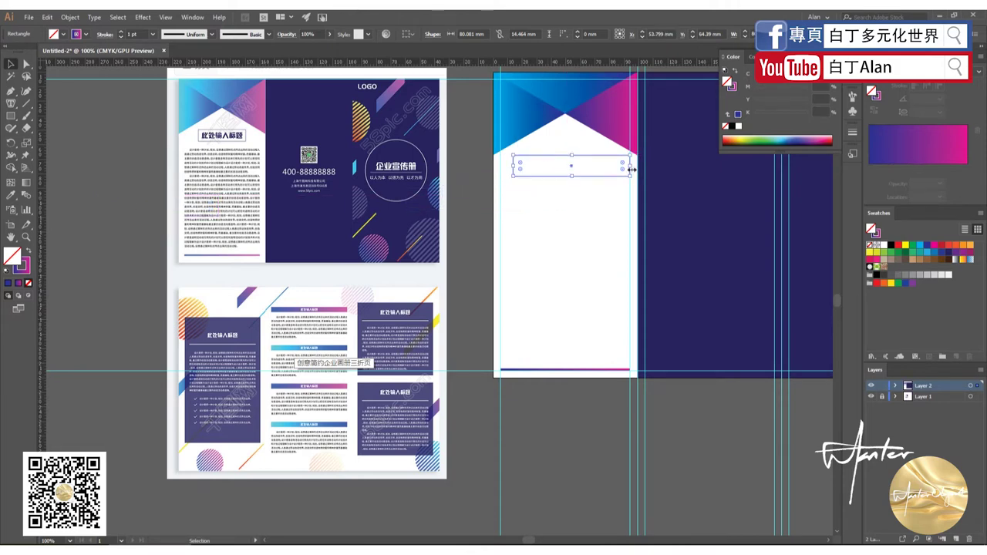
left_click(608, 206)
scroll(469, 185, "down", 2)
scroll(471, 189, "up", 2)
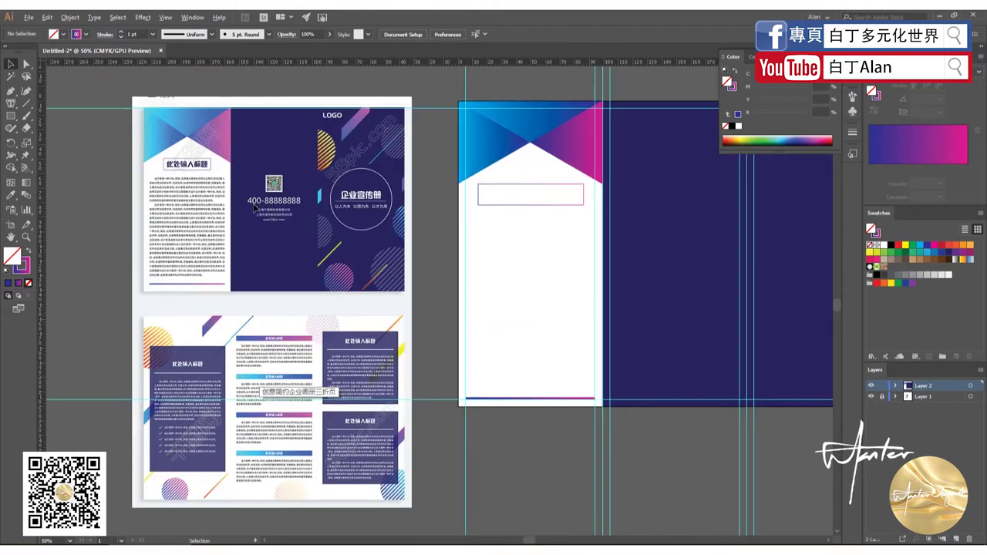
scroll(386, 216, "down", 1)
scroll(478, 223, "up", 4)
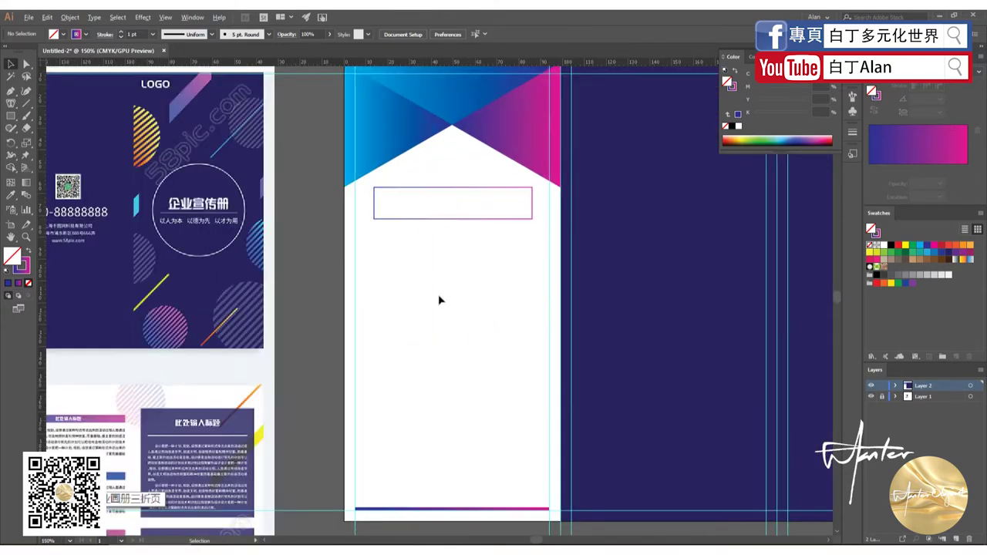
scroll(438, 300, "down", 2)
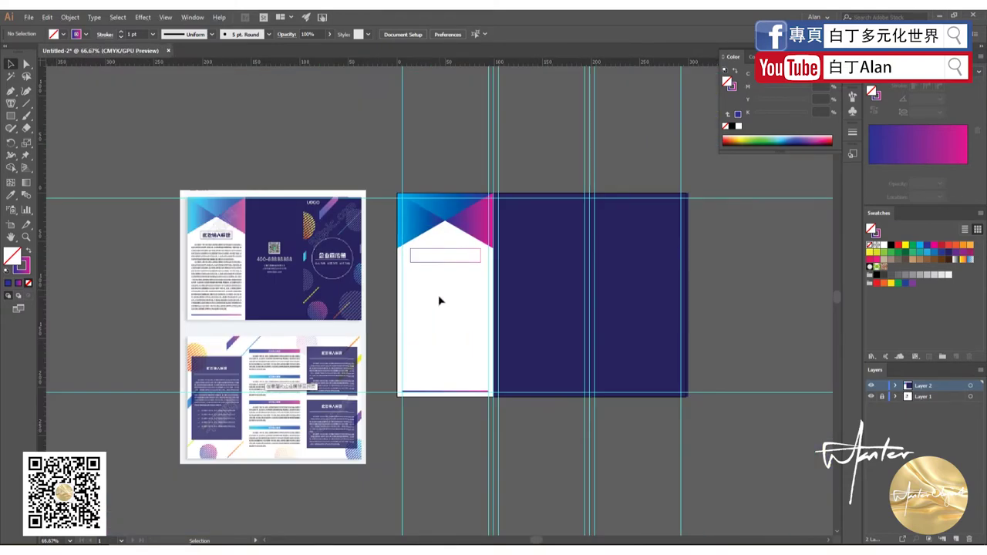
scroll(417, 262, "up", 1)
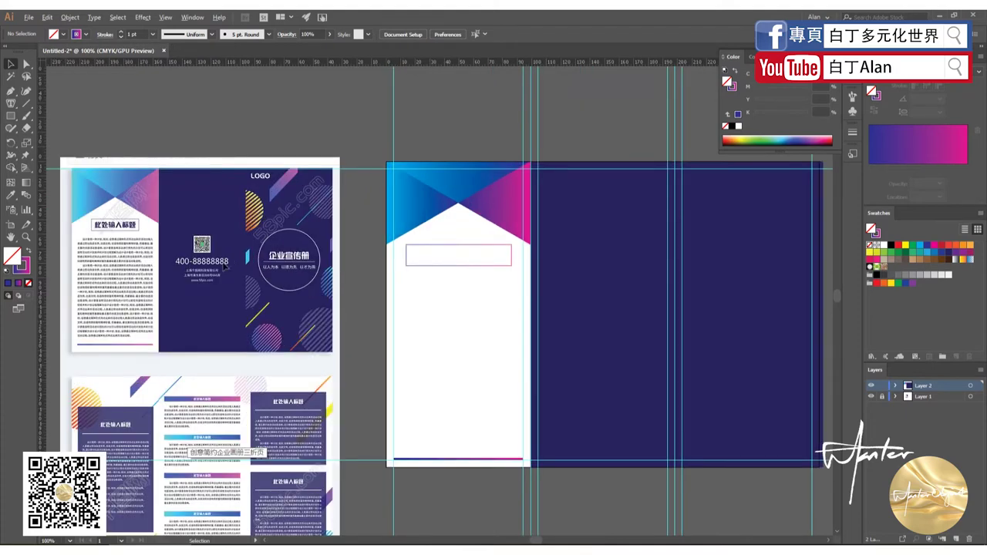
scroll(182, 267, "up", 1)
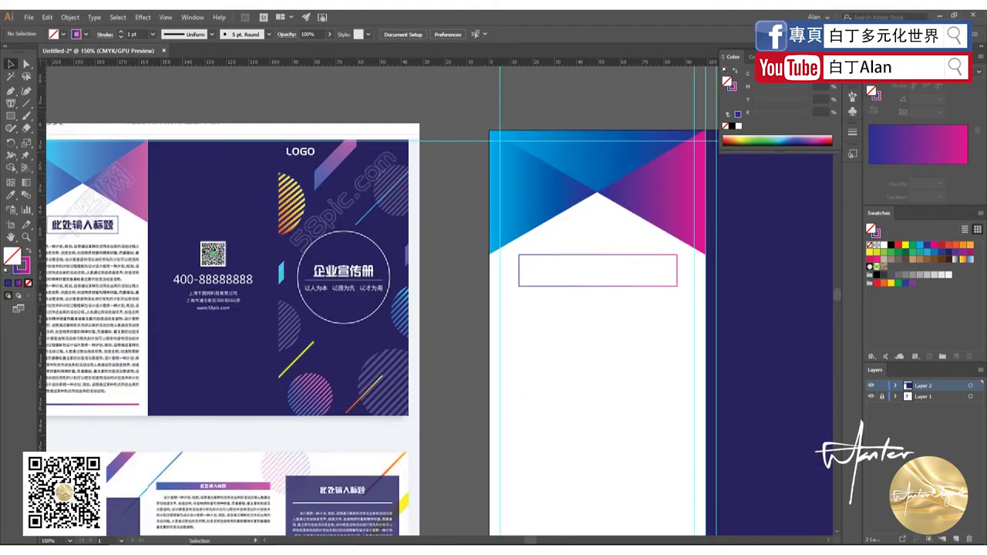
key("alt+Tab")
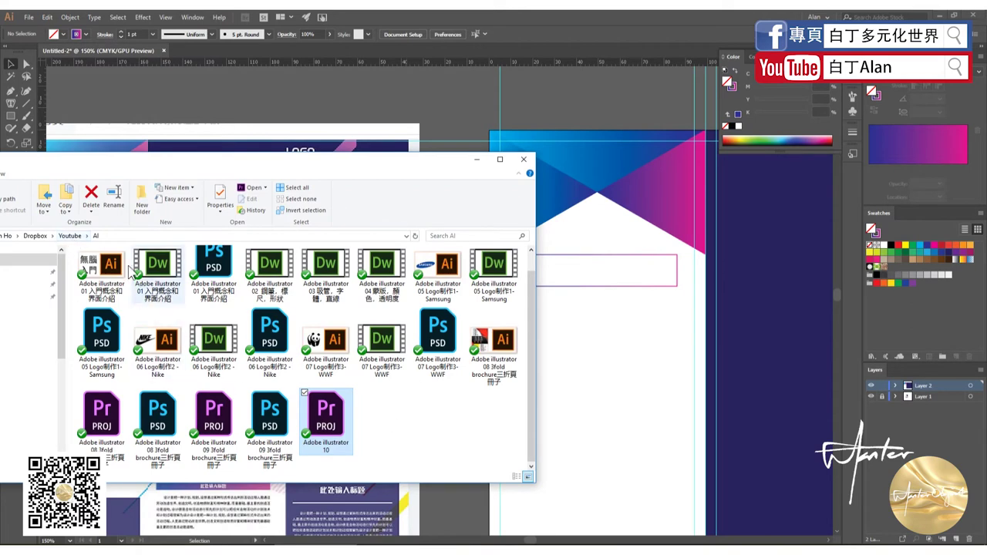
- Drag the QR code photo from the Youtube > Frame folder onto the Illustrator canvas
left_click(70, 237)
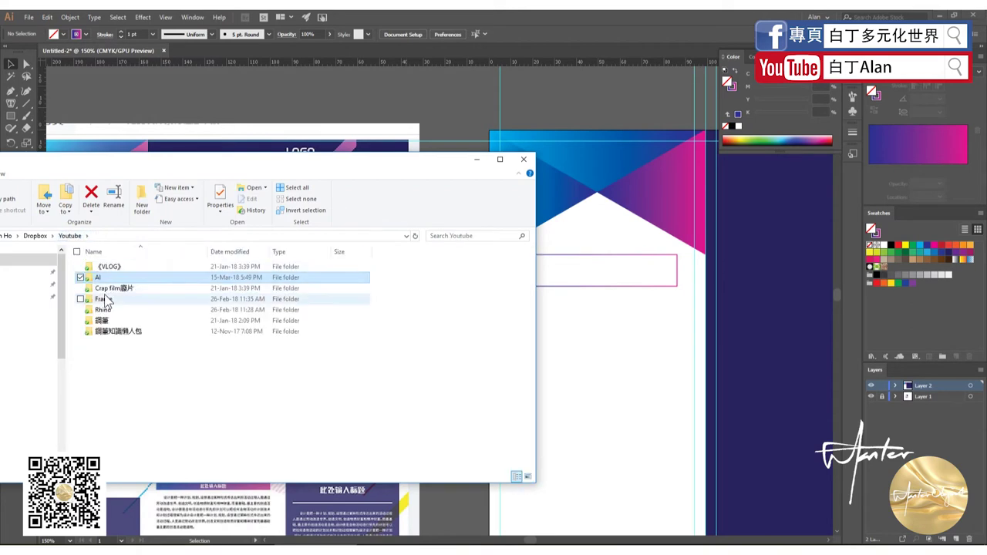
double_click(100, 301)
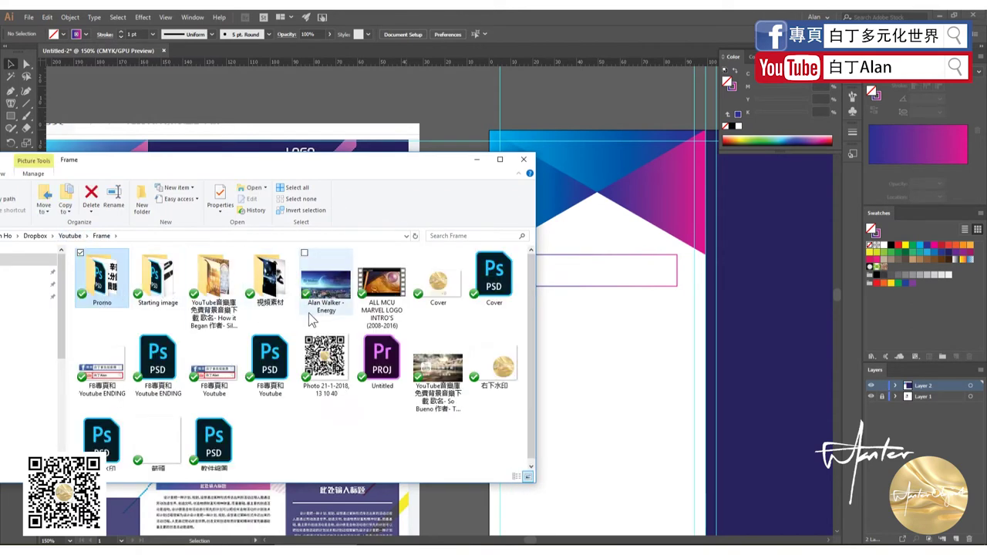
left_click(323, 369)
left_click_drag(509, 374, 612, 361)
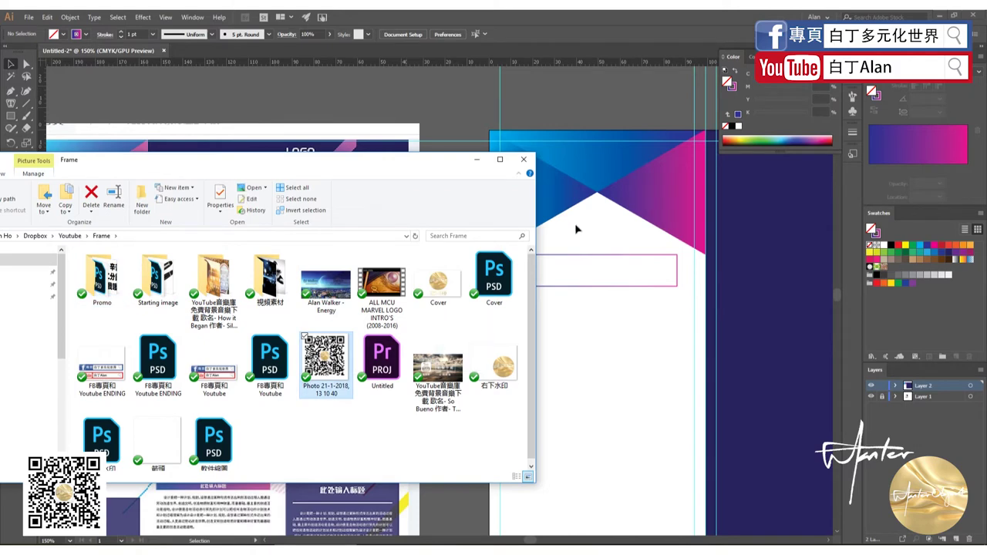
key("ctrl+minus")
key("ctrl+minus")
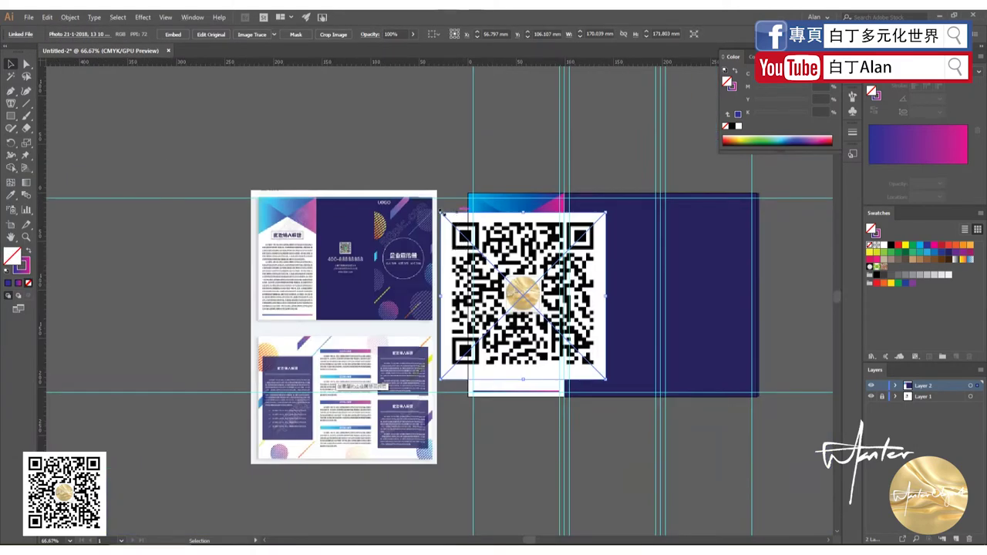
- Scale down the QR code image and move it onto the dark middle panel
left_click_drag(441, 212, 526, 299)
left_click_drag(563, 329, 611, 278)
key("ctrl+plus")
key("ctrl+plus")
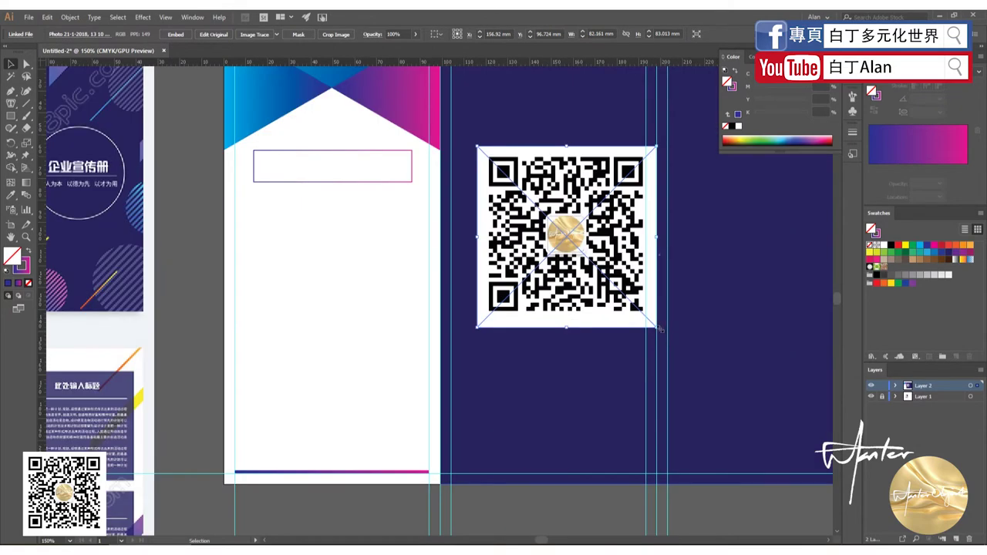
mouse_move(660, 329)
left_mouse_down()
mouse_move(578, 248)
mouse_move(579, 224)
mouse_move(567, 223)
left_mouse_up()
key("ctrl+plus")
key("ctrl+plus")
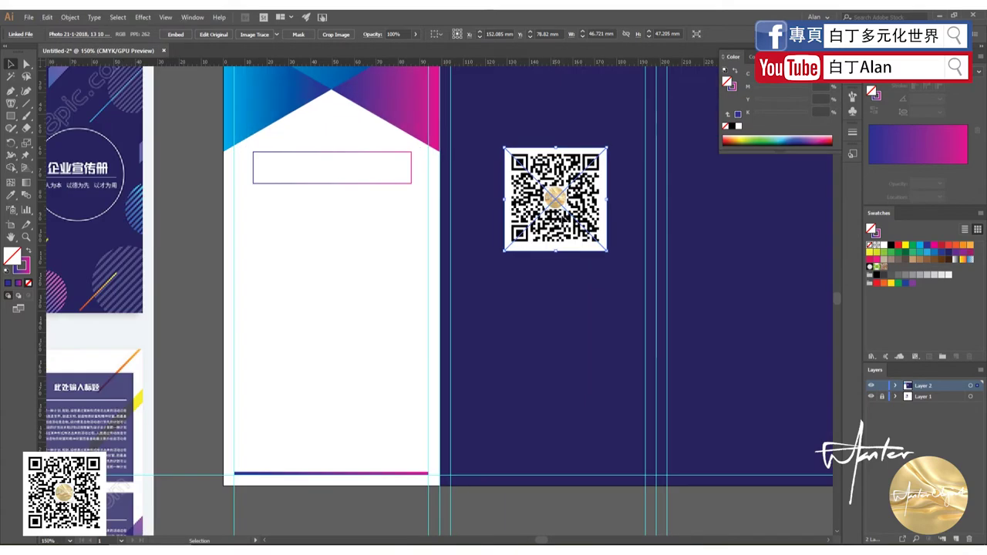
key("ctrl+minus")
key("ctrl+minus")
left_click(541, 388)
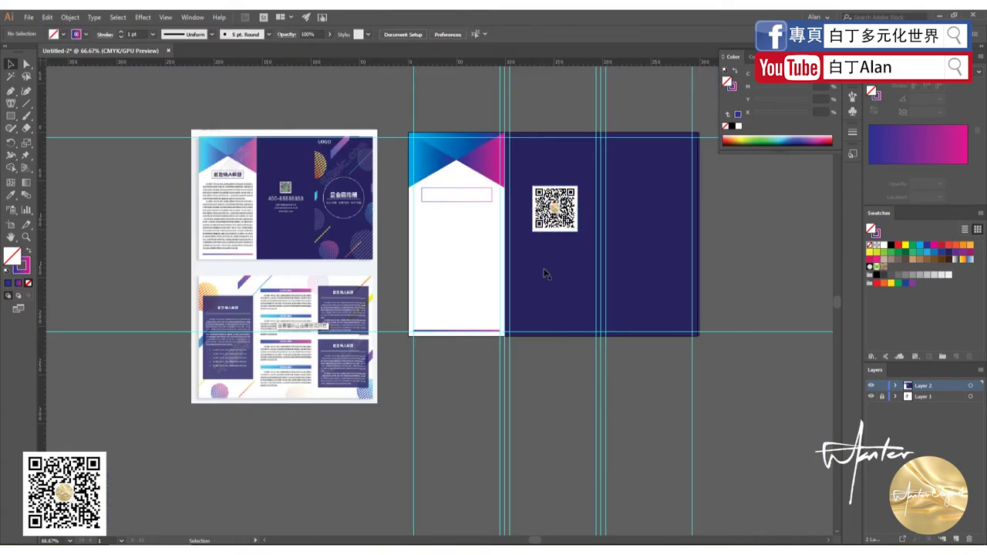
- Shrink the QR code further to about 34 mm square near the panel's top
scroll(570, 219, "up", 2)
scroll(564, 266, "down", 1)
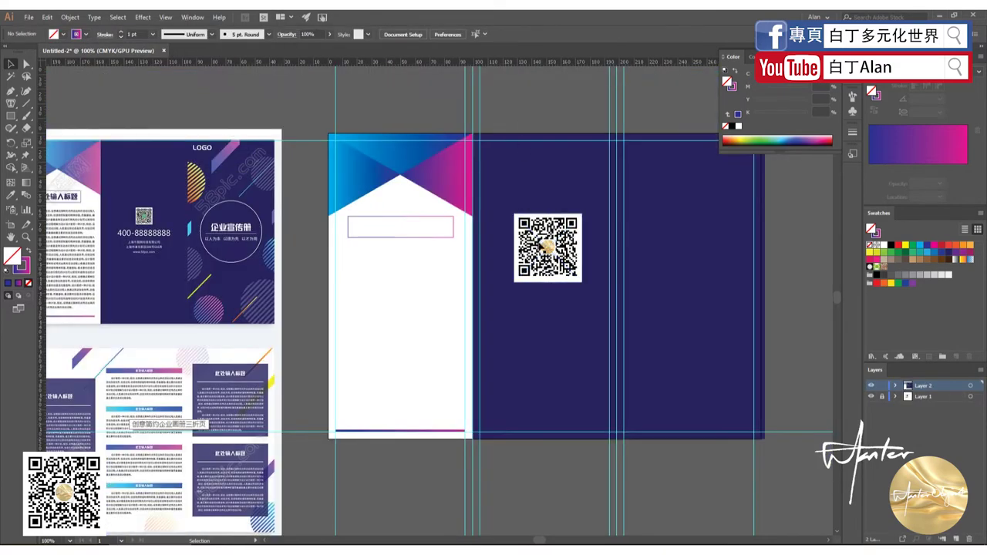
left_click(541, 247)
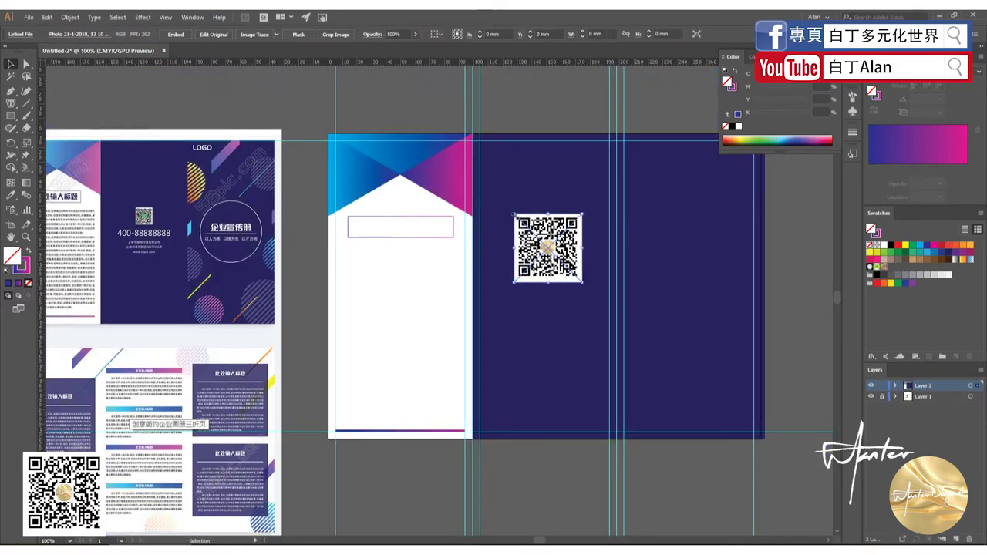
mouse_move(515, 215)
left_mouse_down()
mouse_move(544, 238)
mouse_move(575, 225)
left_mouse_up()
left_click(544, 416)
scroll(565, 308, "up", 1)
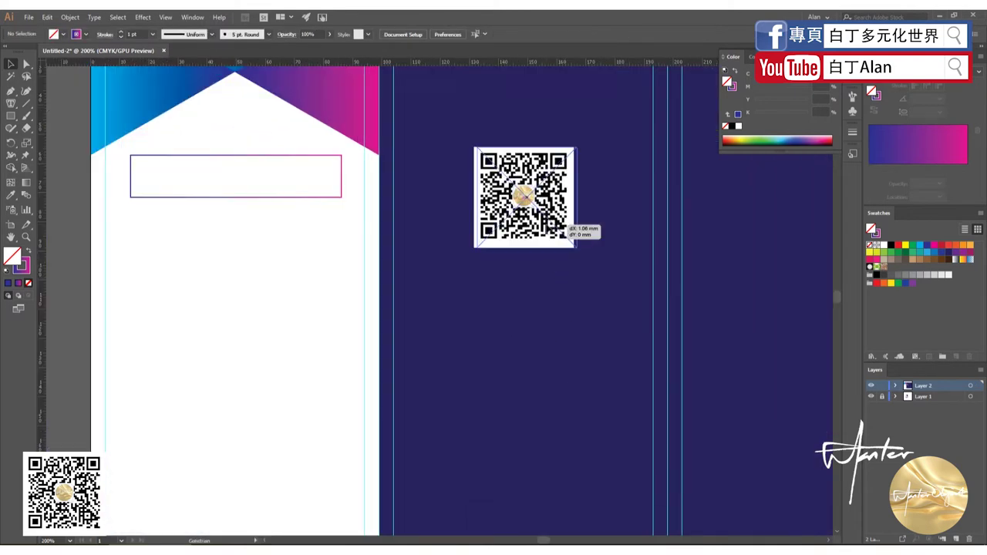
scroll(524, 386, "down", 1)
left_click(525, 387)
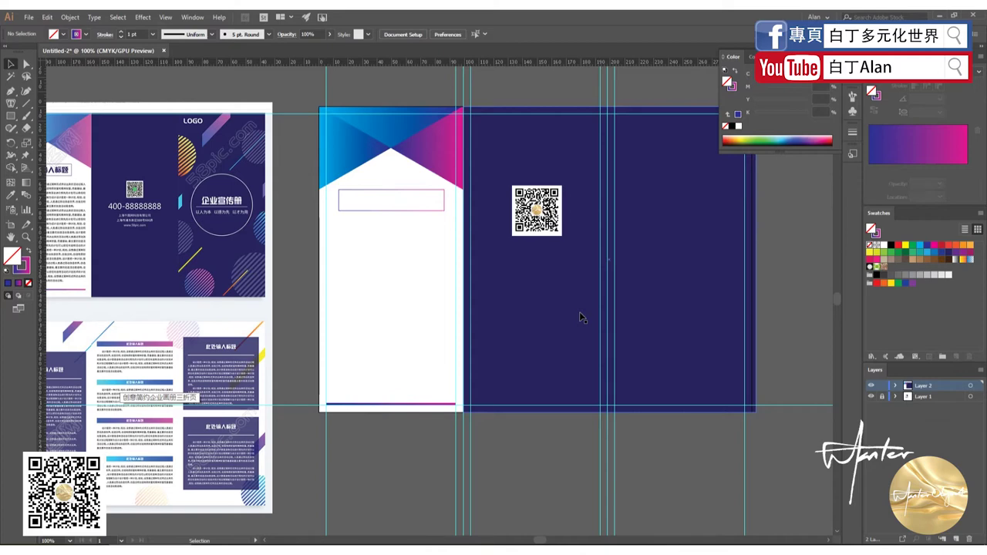
scroll(137, 218, "up", 2)
- Draw a circle on the right navy panel with a white 2 pt outline
scroll(136, 218, "down", 1)
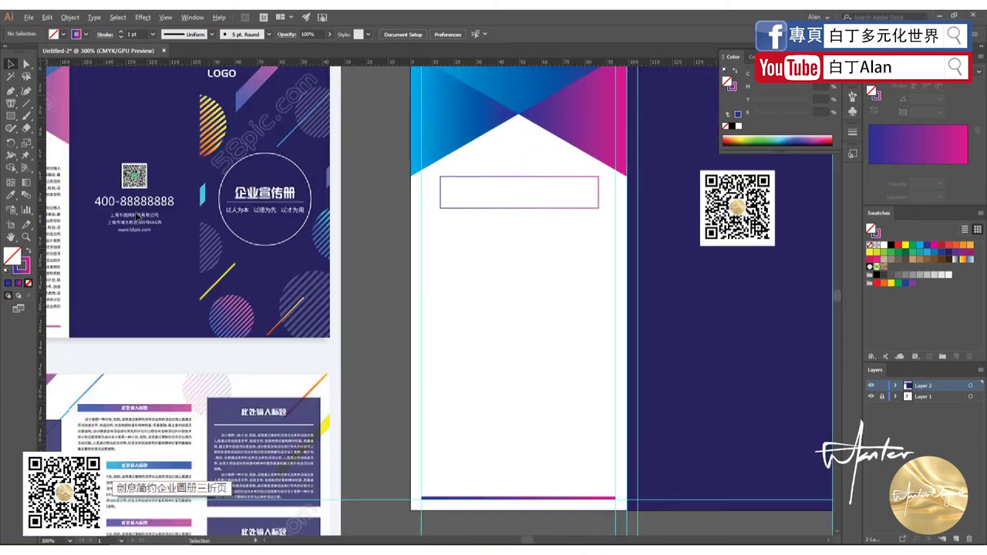
scroll(137, 218, "down", 1)
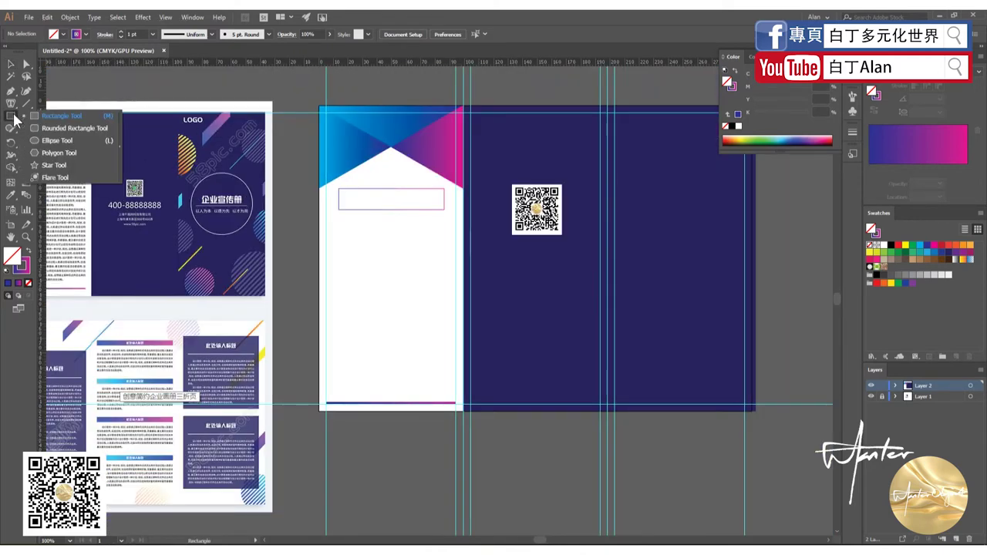
left_click_drag(11, 118, 46, 140)
left_click_drag(649, 214, 738, 304)
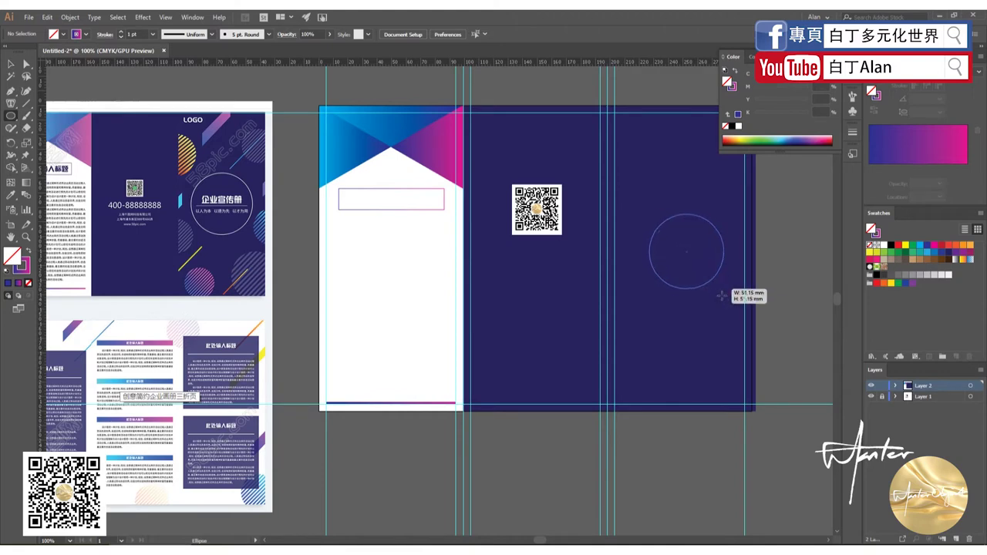
left_click(23, 264)
left_click(886, 245)
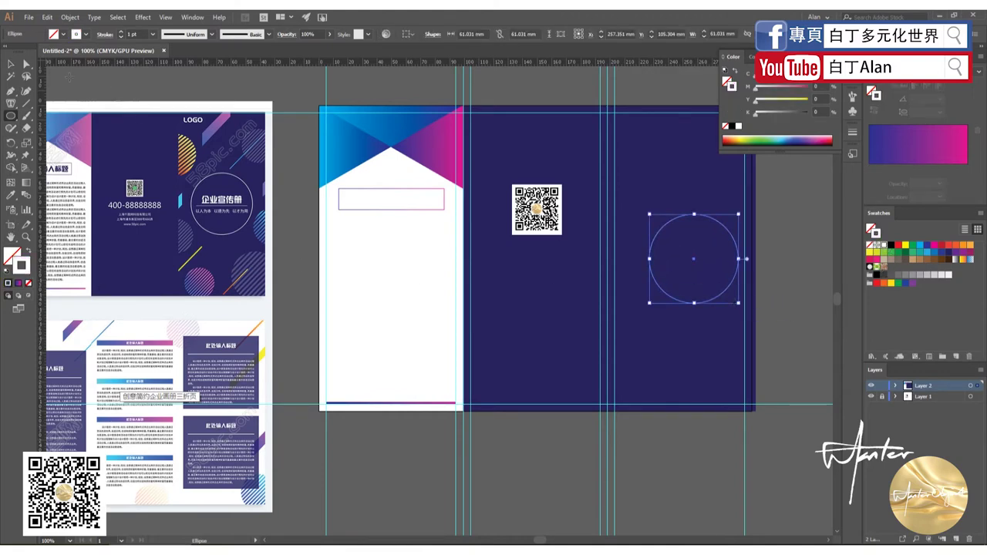
left_click(153, 34)
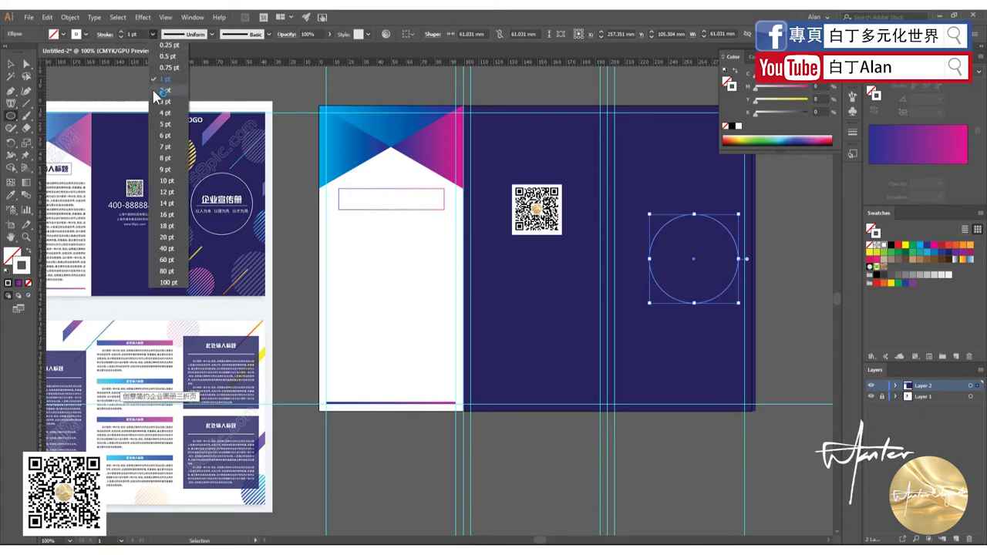
left_click(158, 91)
- Reposition the circle and enlarge it to about 61 mm across
key("v")
left_click(632, 224)
scroll(633, 222, "up", 2)
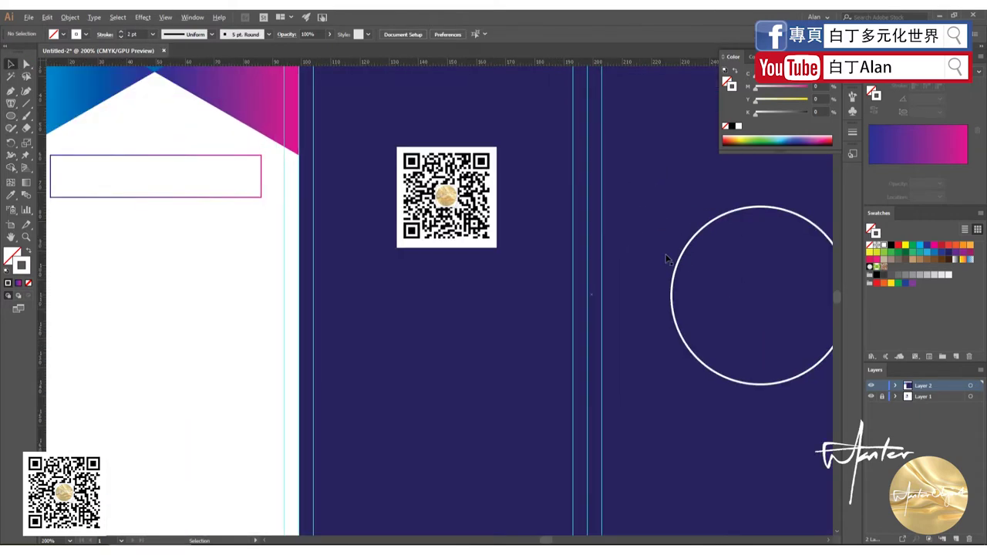
left_click_drag(682, 264, 646, 253)
key("ctrl+minus")
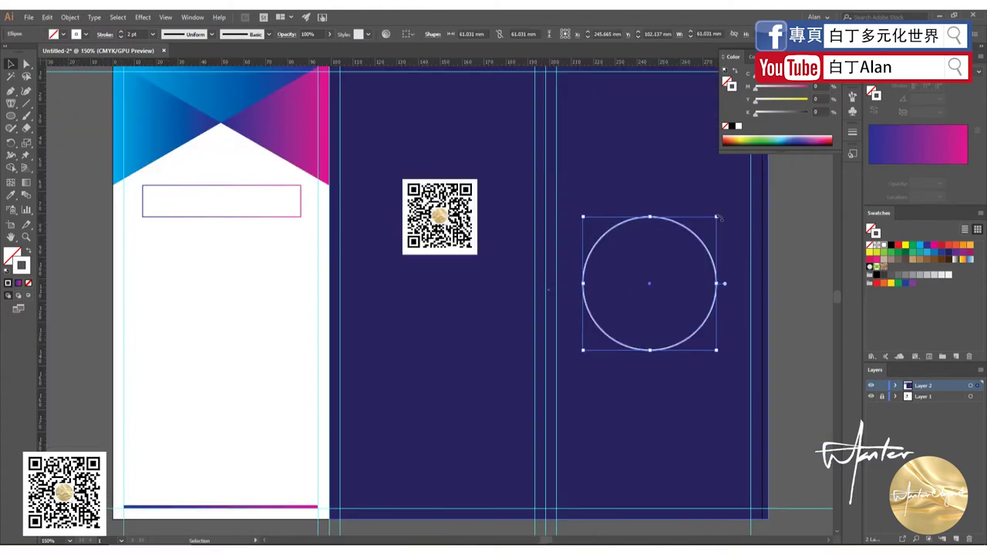
left_click_drag(716, 218, 729, 204)
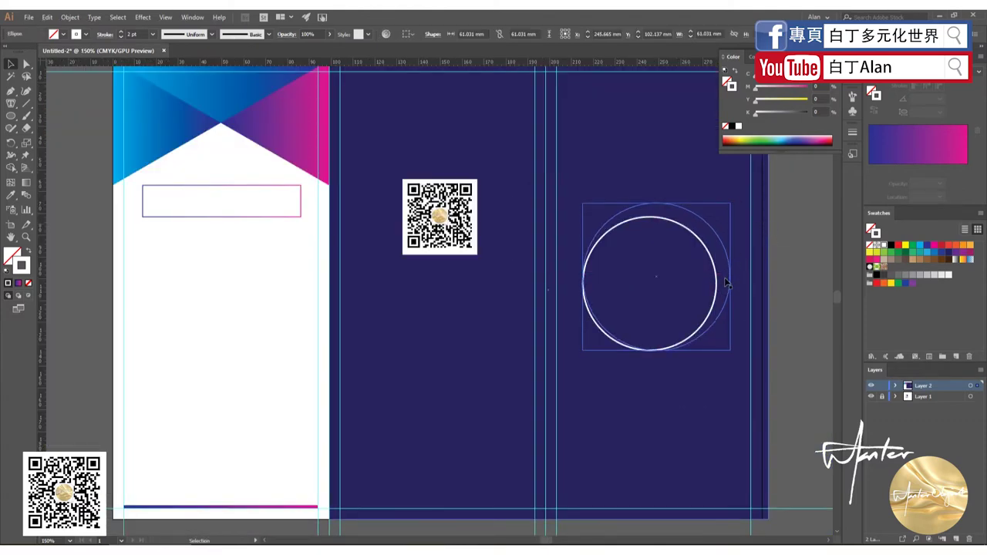
left_click(786, 308)
left_click_drag(694, 346, 694, 352)
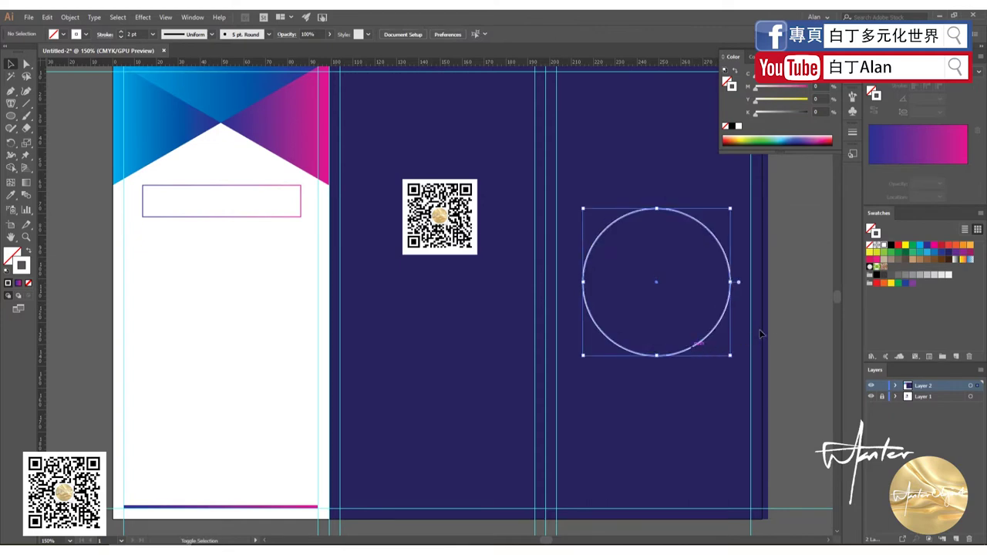
left_click(791, 318)
scroll(791, 314, "down", 1)
scroll(780, 316, "down", 1)
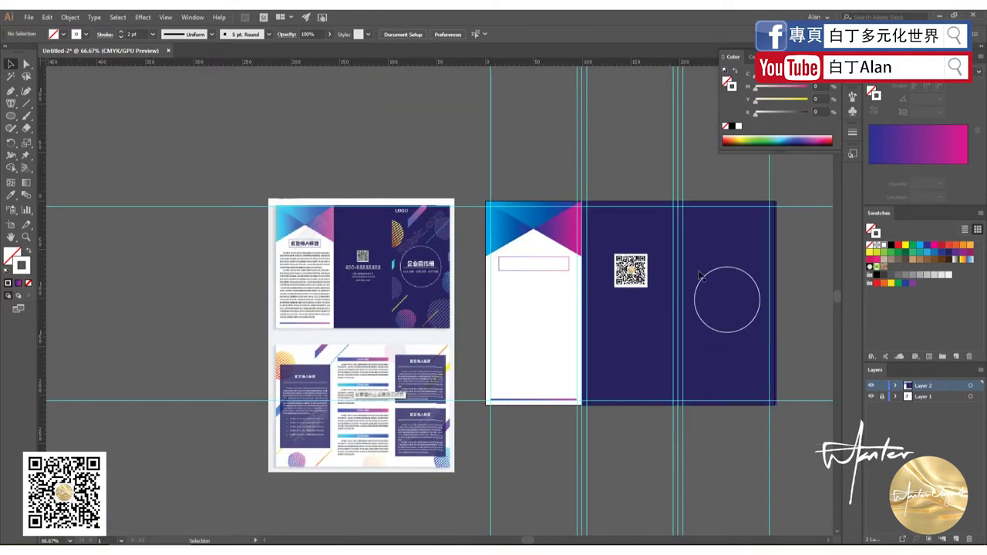
- Draw a straight horizontal line across the white-outlined circle on the right panel
left_click(26, 102)
scroll(740, 297, "up", 2)
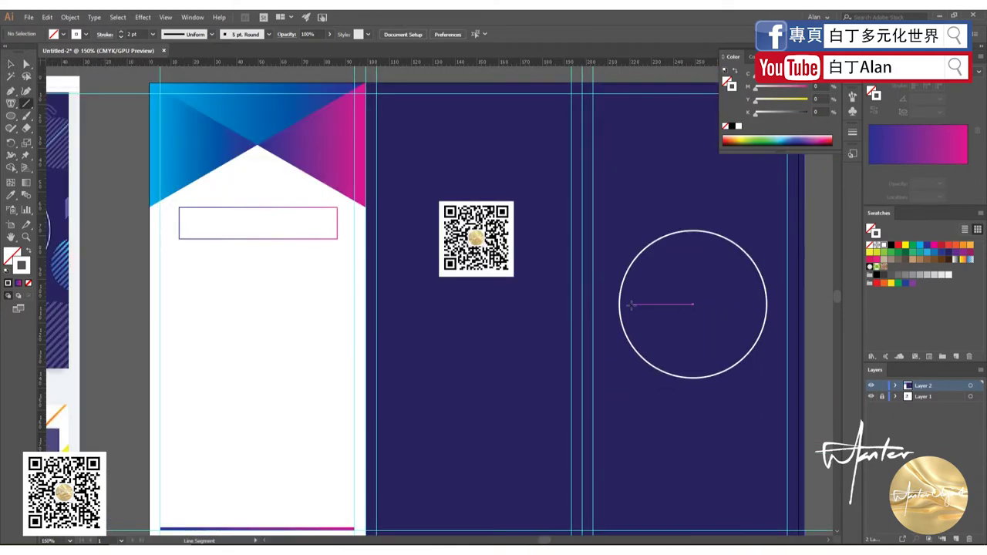
left_click_drag(630, 307, 752, 308)
key("v")
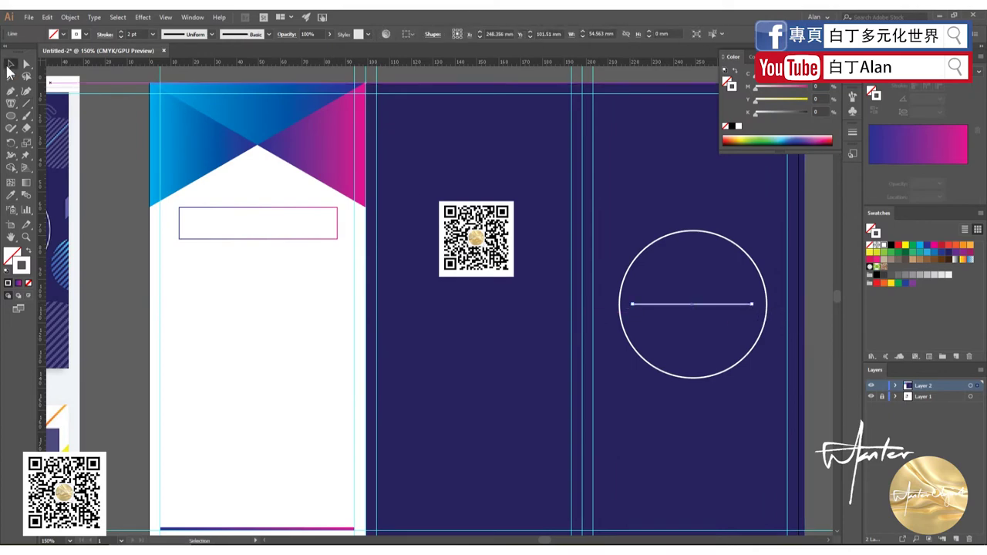
left_click(131, 174)
scroll(215, 278, "down", 3)
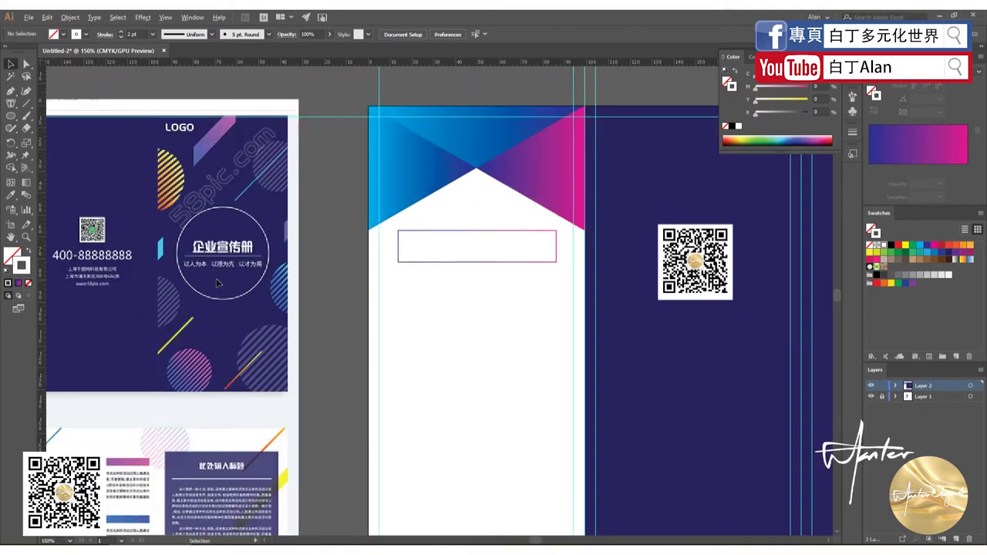
scroll(216, 278, "up", 1)
scroll(217, 280, "up", 1)
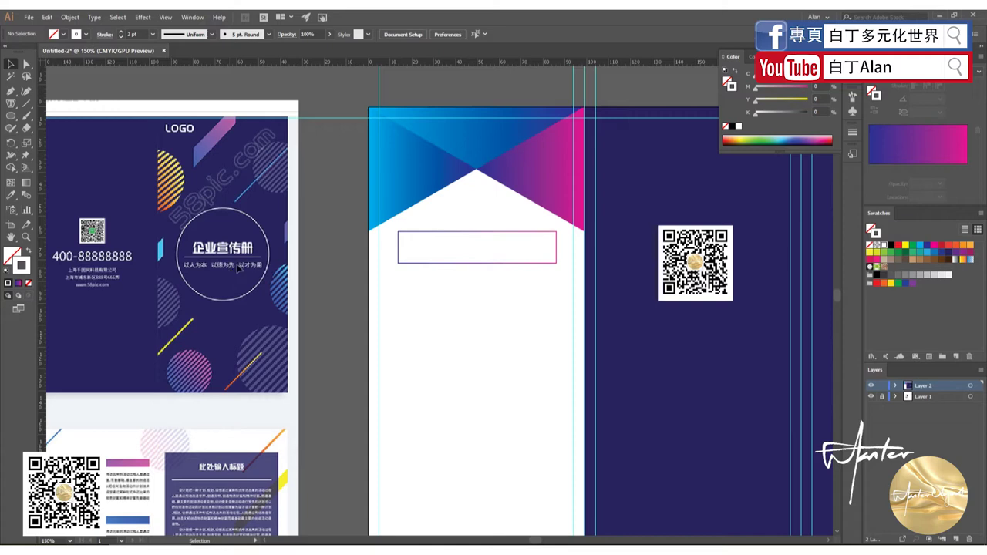
scroll(239, 266, "down", 1)
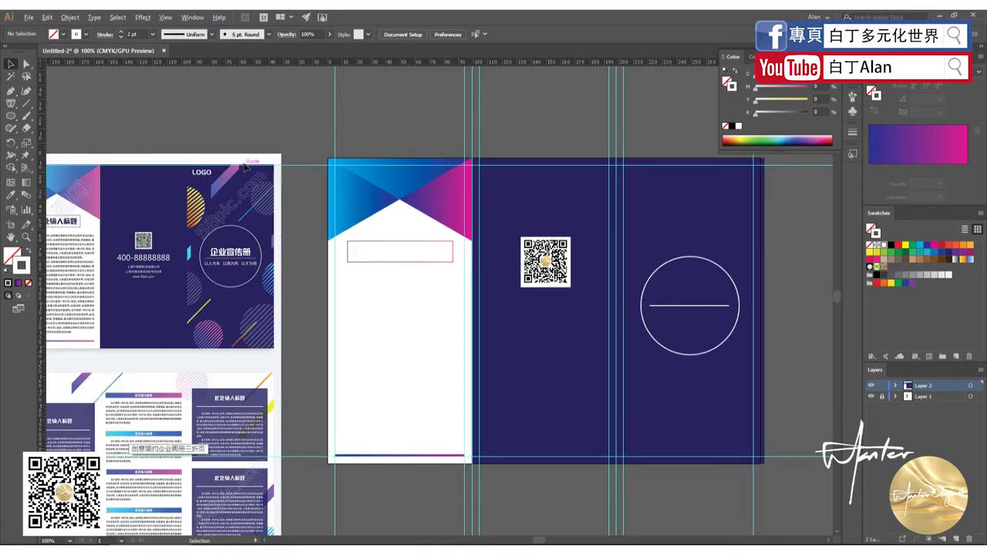
scroll(244, 164, "up", 1)
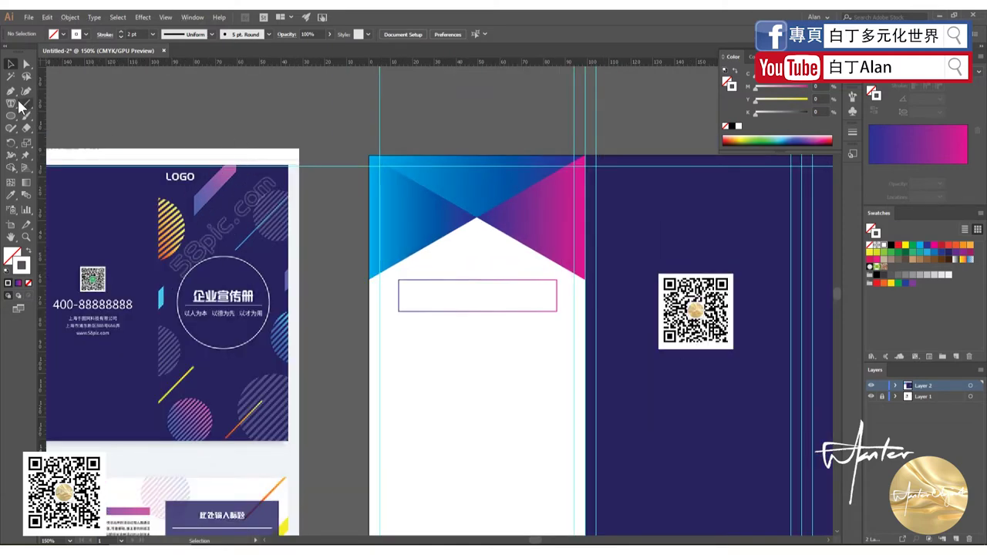
- Delete the stray small object left on the canvas
left_click(11, 91)
key("o")
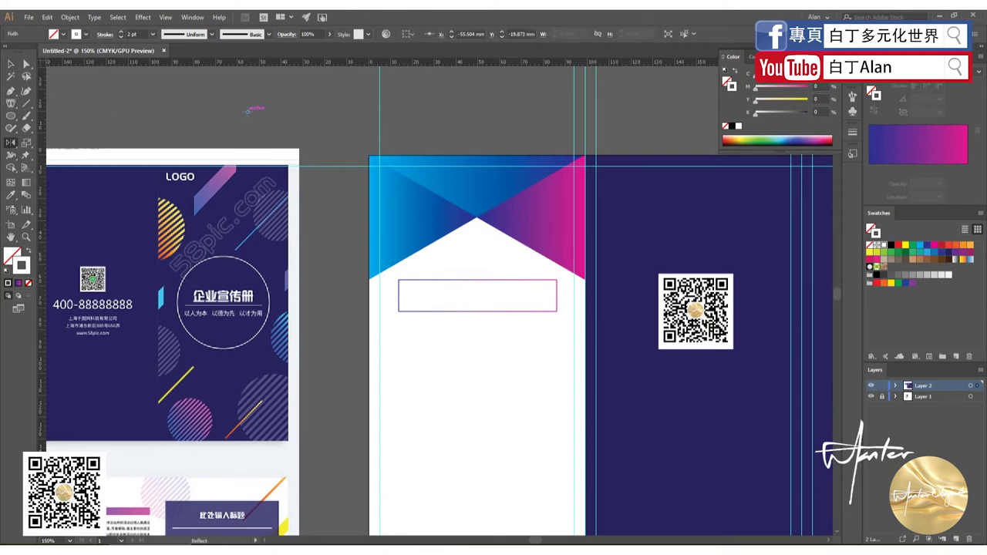
left_click(12, 64)
key("Delete")
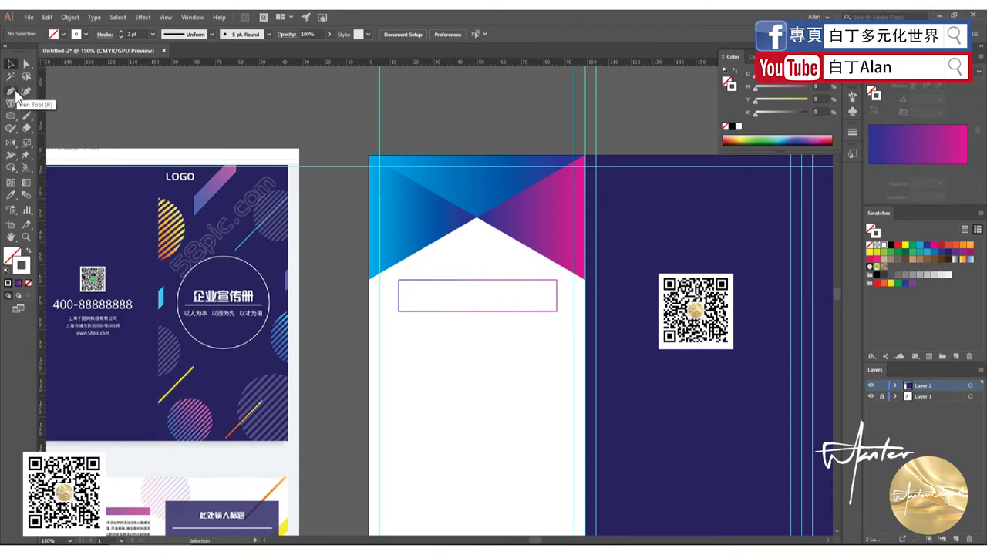
- Add a white text object and move it to the top of the right navy panel
left_click_drag(11, 103, 45, 107)
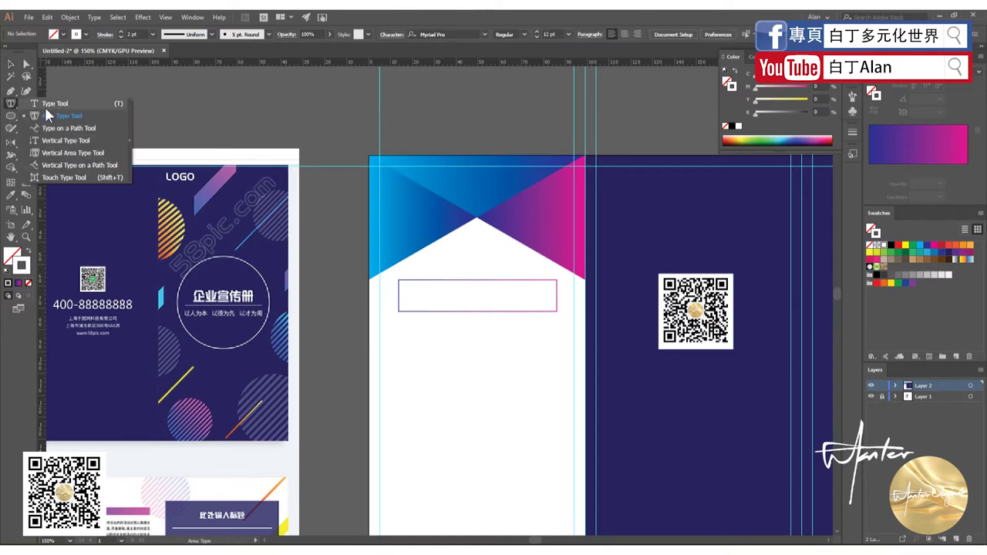
left_click(260, 205)
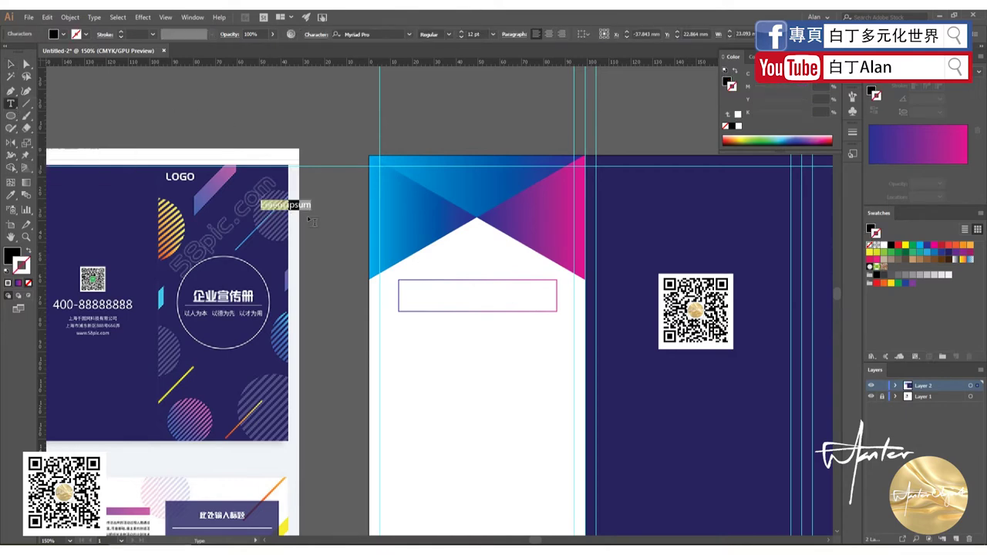
type("H")
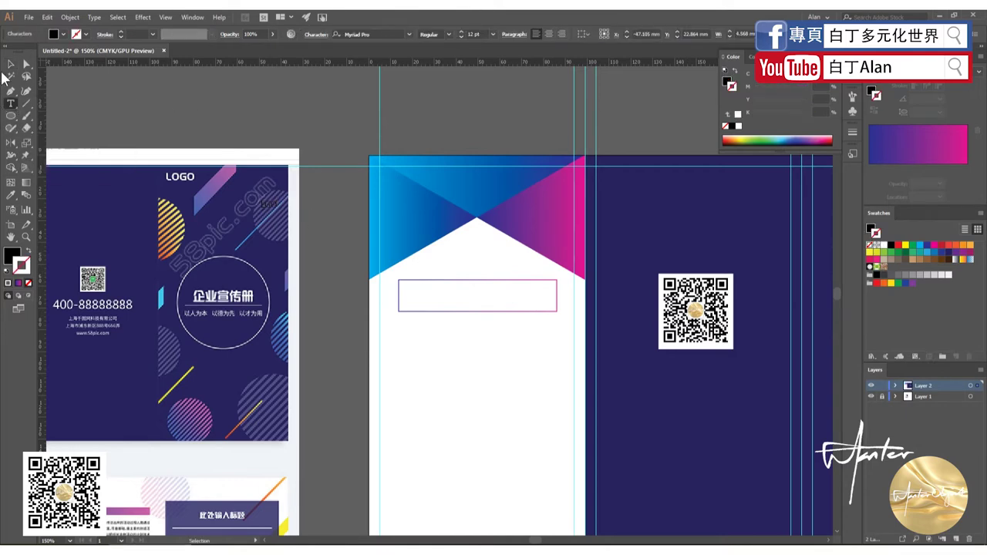
left_click(10, 64)
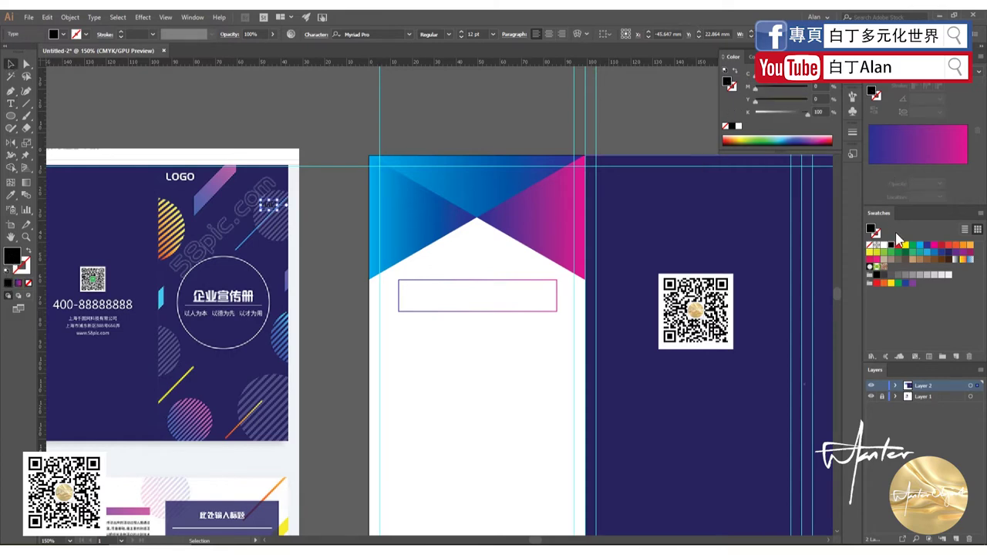
left_click(877, 245)
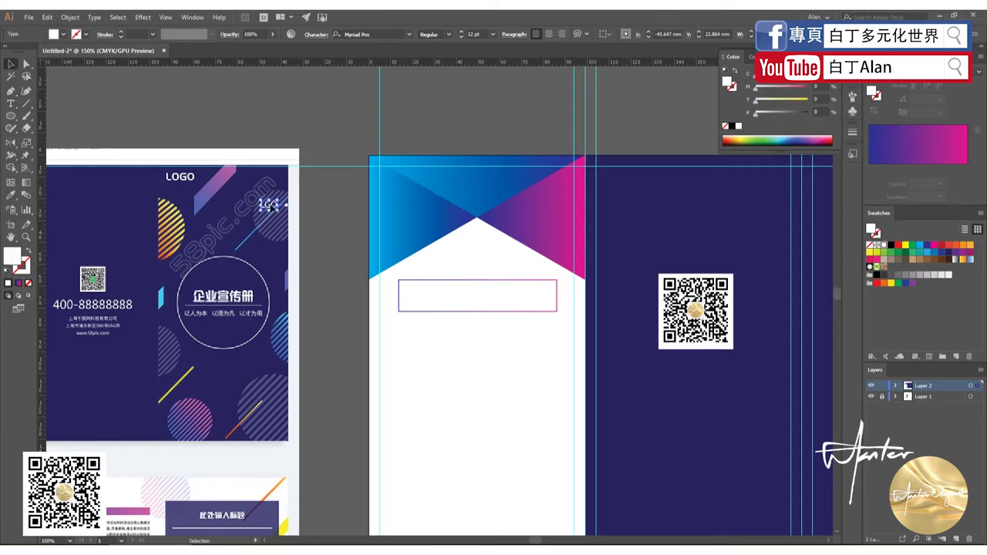
left_click_drag(272, 206, 814, 189)
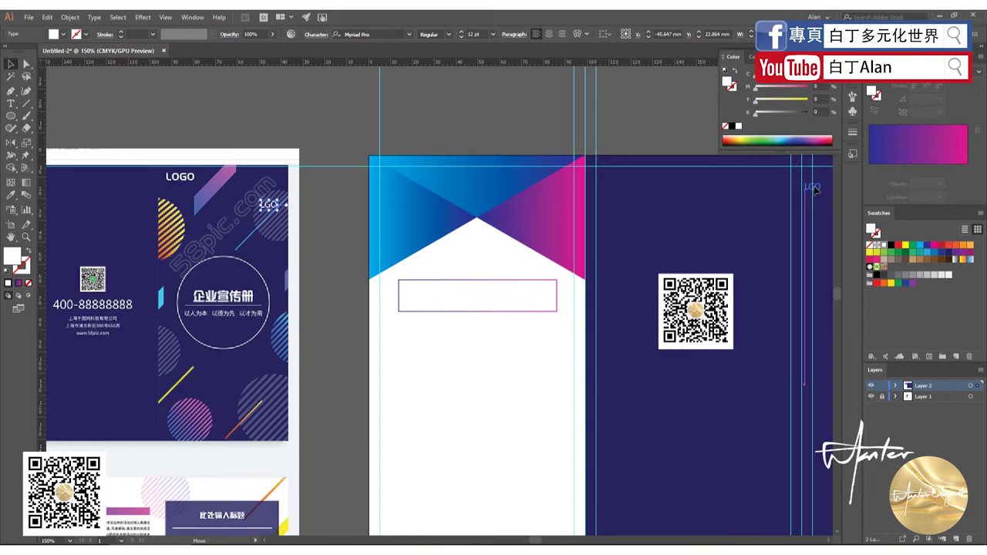
- Correct the text to read LOGO and nudge it slightly up and right
scroll(815, 189, "down", 3)
scroll(699, 209, "up", 5)
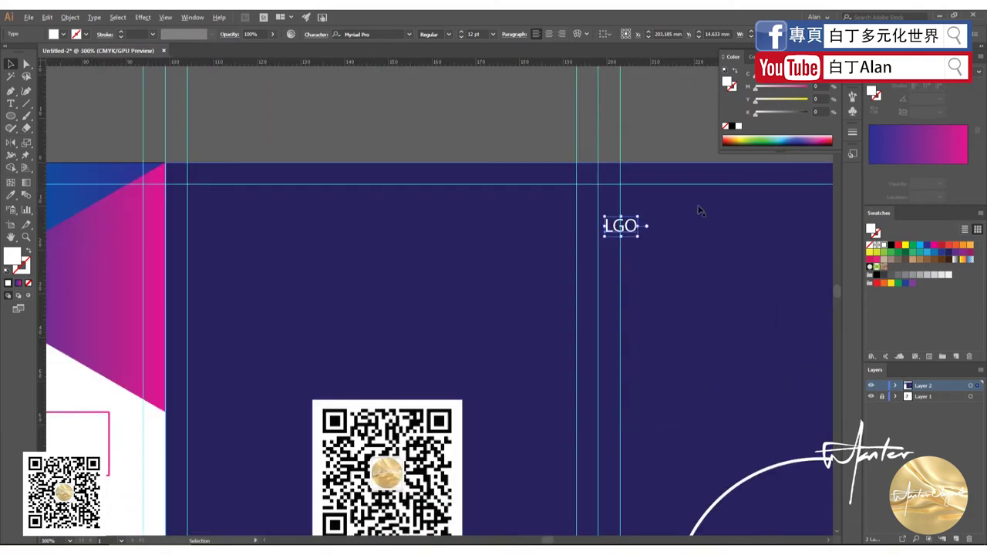
double_click(615, 229)
type("o")
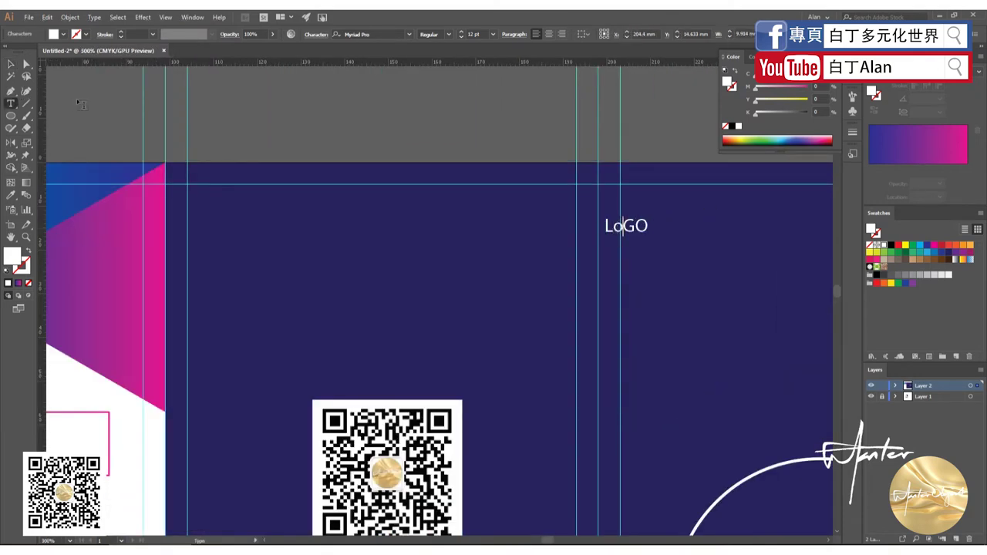
key("BackSpace")
type("O")
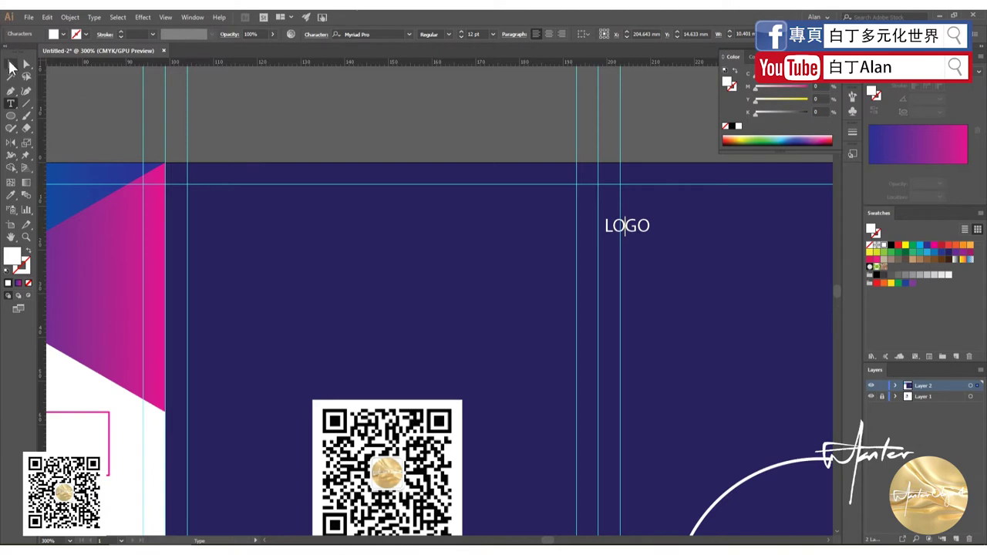
left_click(10, 67)
mouse_move(647, 233)
left_mouse_down()
mouse_move(683, 205)
mouse_move(704, 229)
left_mouse_up()
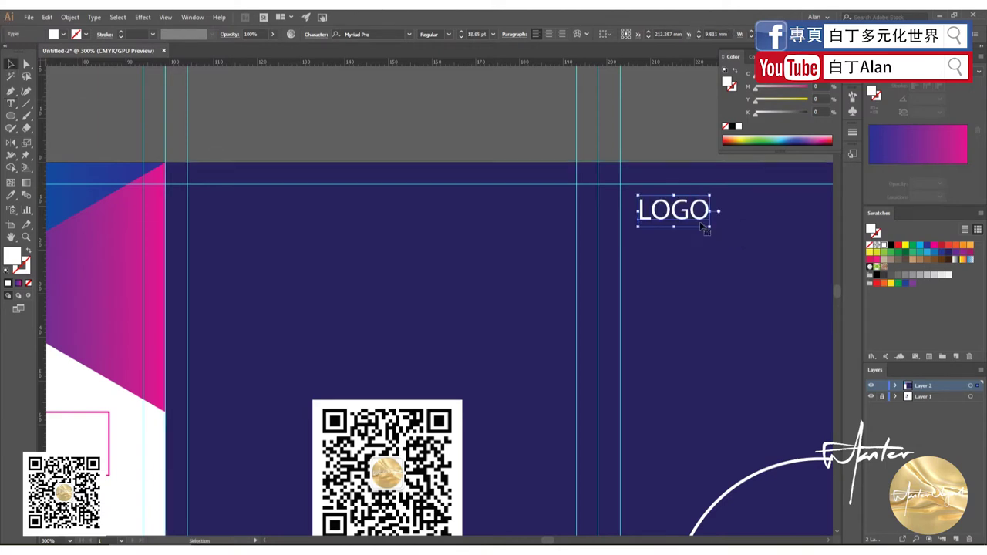
left_click(533, 211)
- Draw a circle and move it onto the white left panel below the title box
key("ctrl+minus")
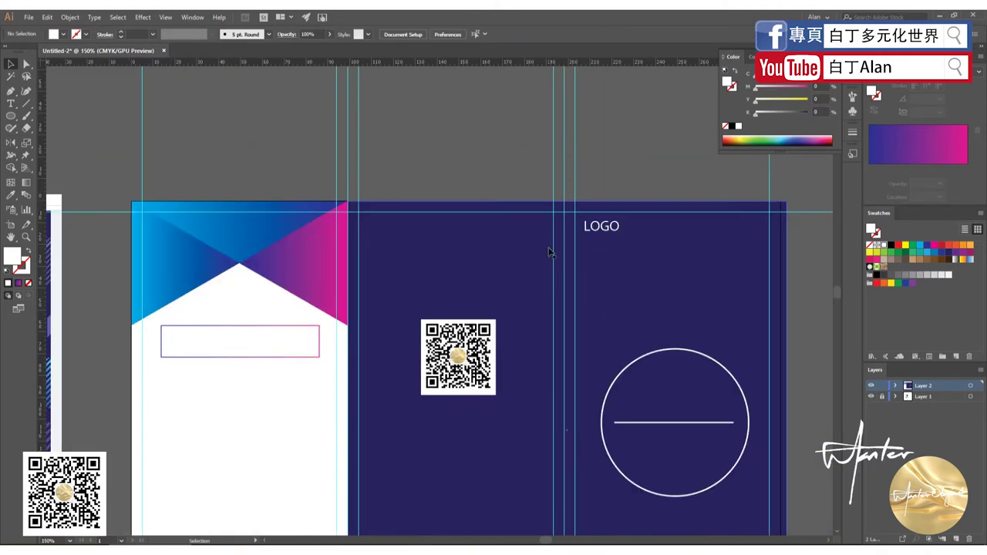
key("ctrl+minus")
key("ctrl+plus")
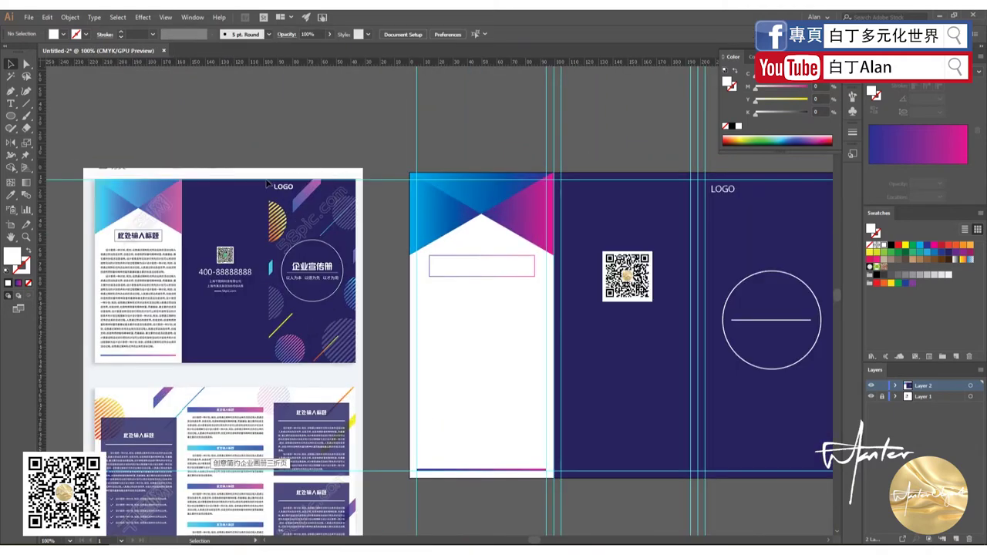
left_click(11, 115)
left_click_drag(177, 98, 257, 175)
key("v")
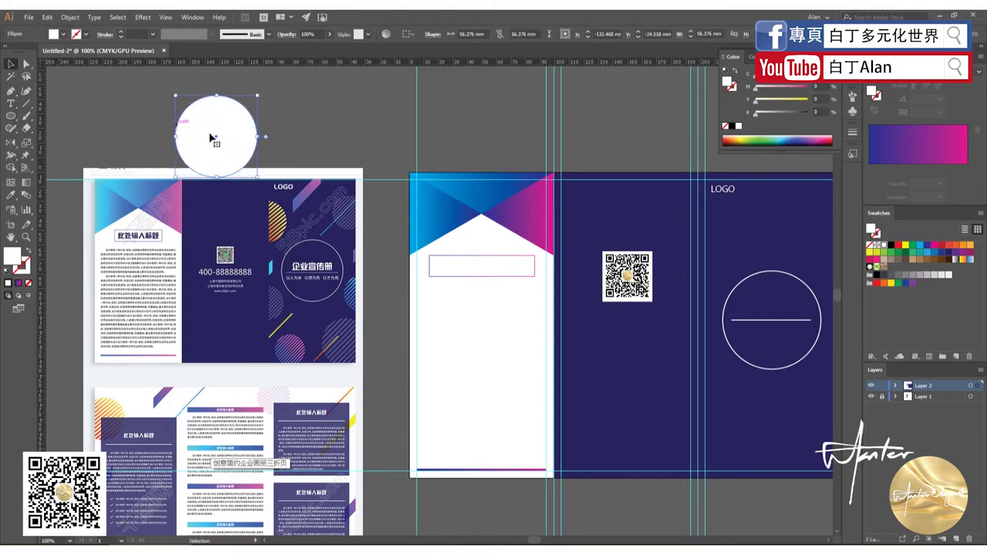
left_click_drag(211, 139, 413, 354)
key("ctrl+plus")
key("ctrl+plus")
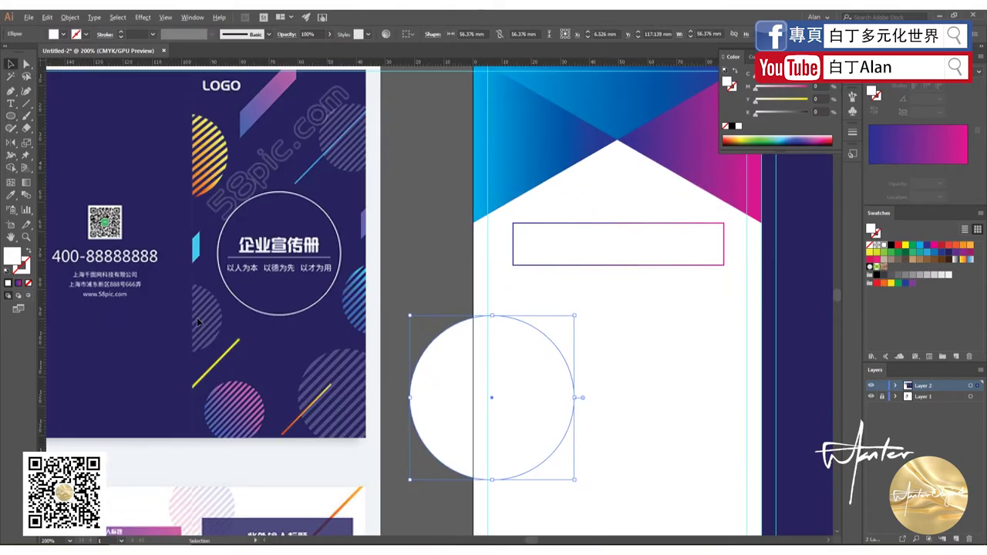
key("ctrl+plus")
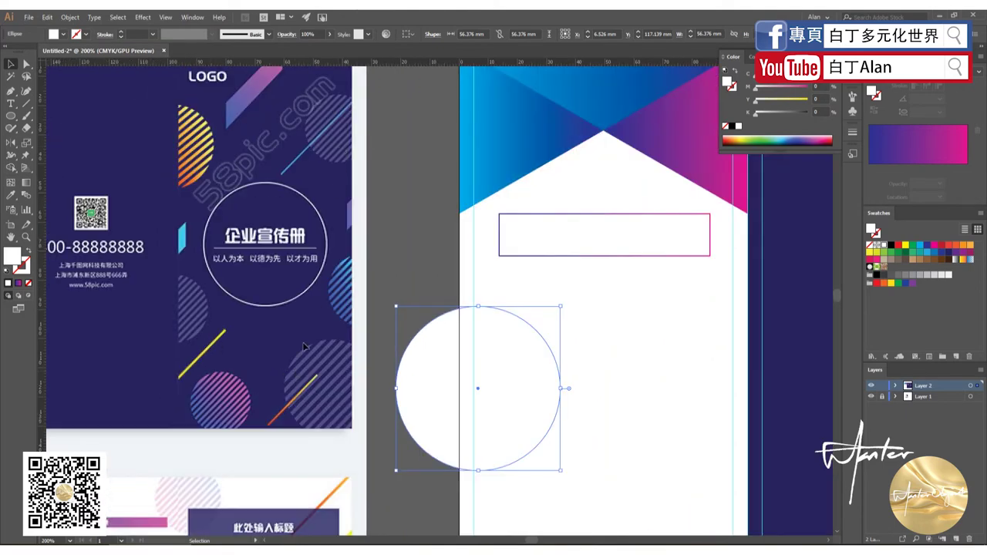
- Fill the circle with the navy sampled from the reference image via the Eyedropper
scroll(227, 386, "up", 2)
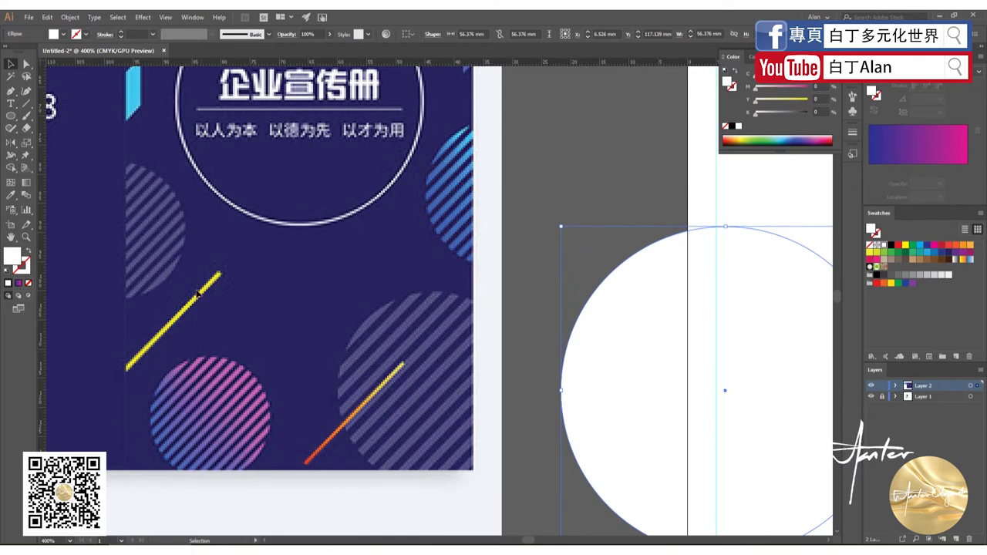
scroll(173, 266, "down", 1)
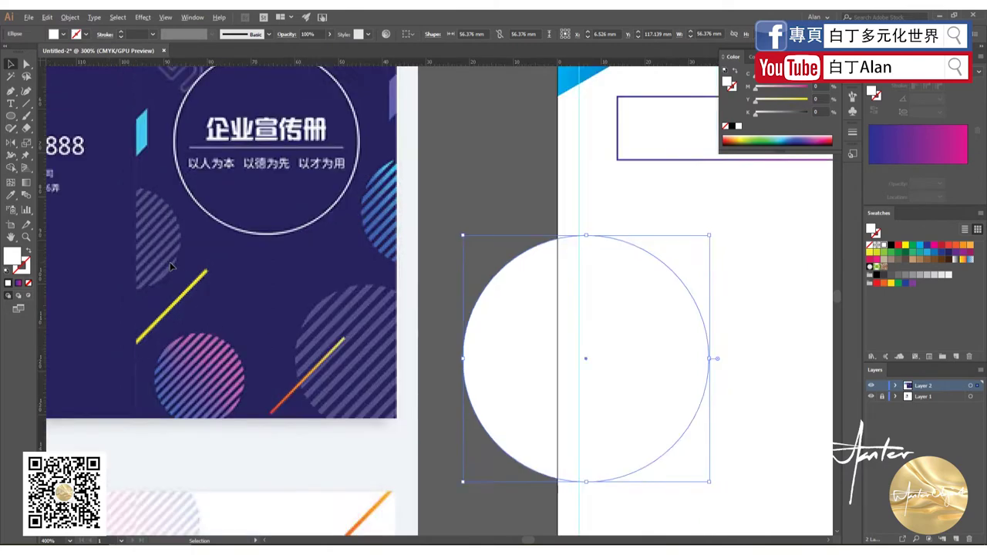
scroll(177, 270, "down", 1)
scroll(389, 298, "down", 1)
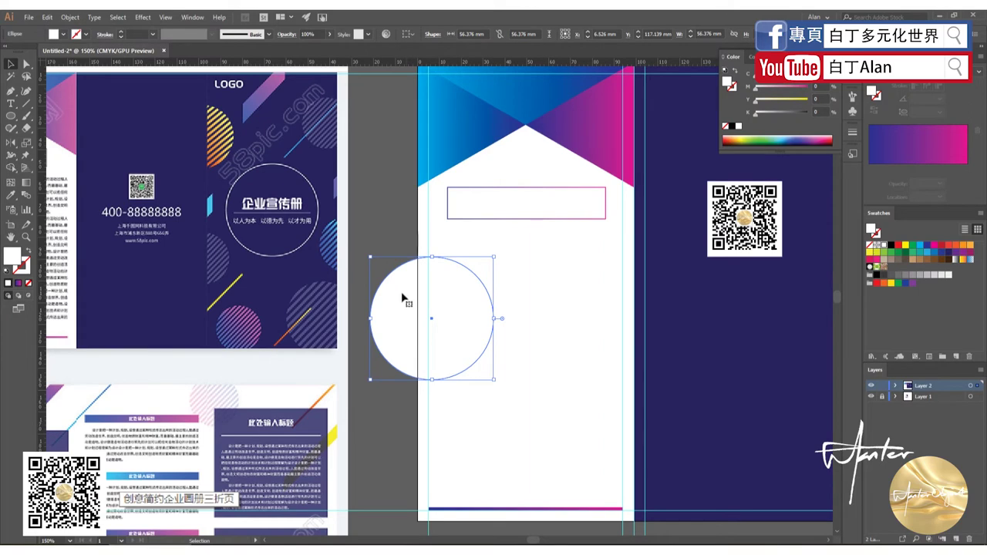
left_click(386, 221)
left_click(403, 295)
key("i")
scroll(301, 304, "up", 1)
scroll(310, 269, "up", 2)
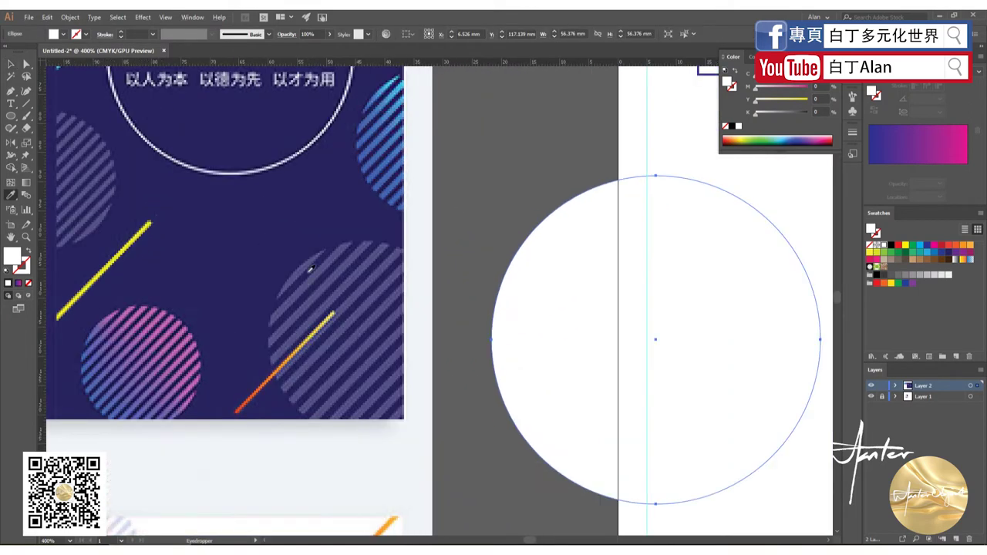
left_click(309, 264)
scroll(251, 318, "down", 2)
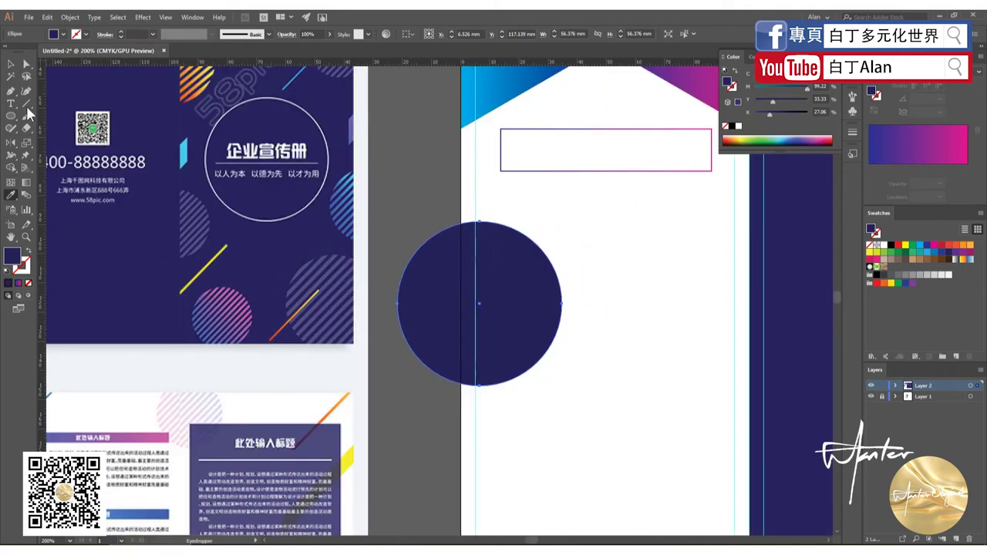
key("v")
left_click(402, 182)
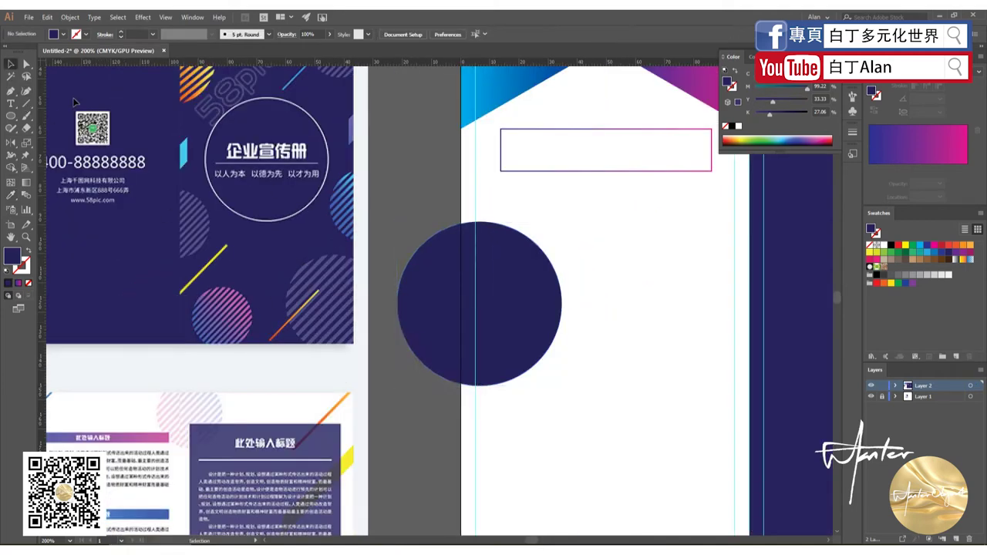
- Draw a second navy circle right of the first and a thin navy vertical bar beside it
left_click(11, 116)
left_click_drag(585, 259, 763, 436)
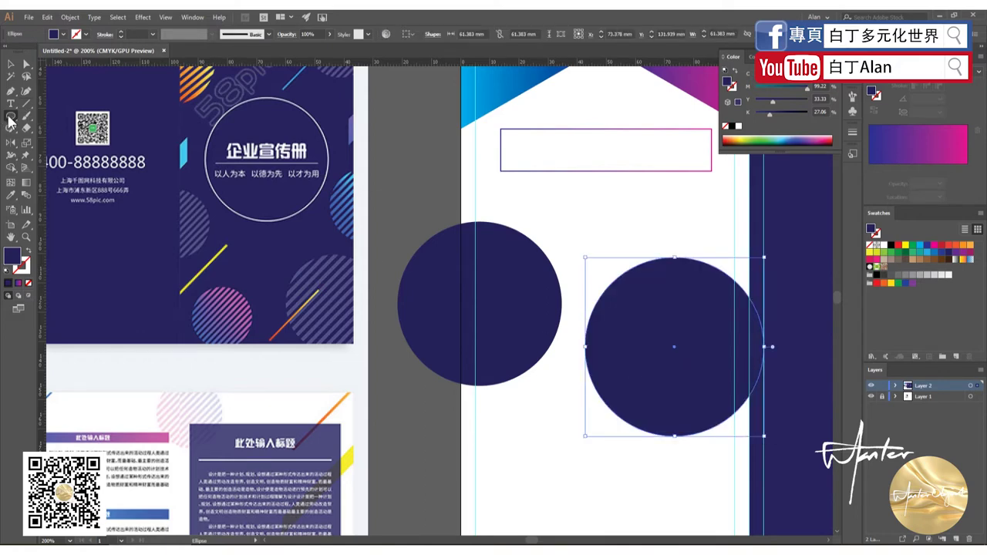
left_click_drag(11, 119, 46, 116)
left_click_drag(600, 212, 608, 301)
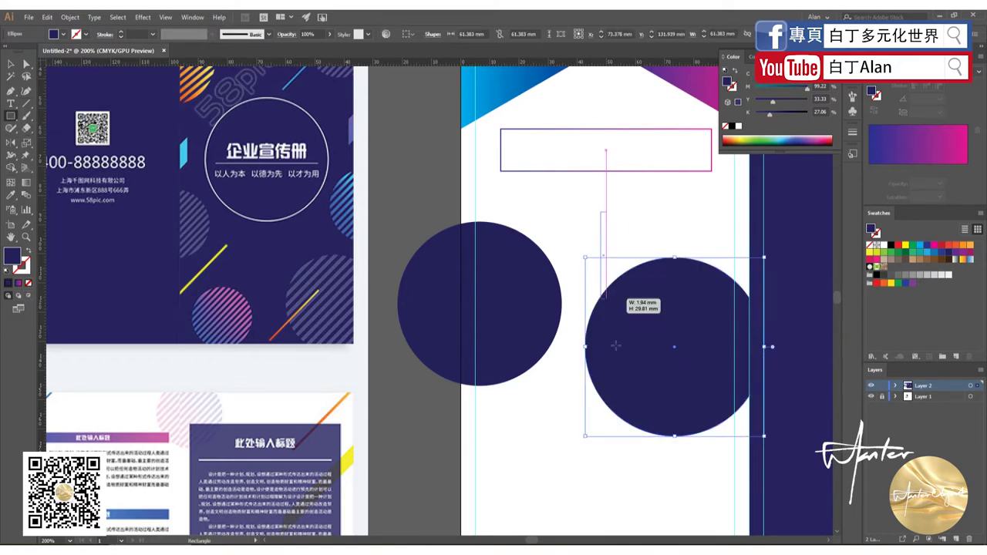
left_click_drag(616, 345, 606, 448)
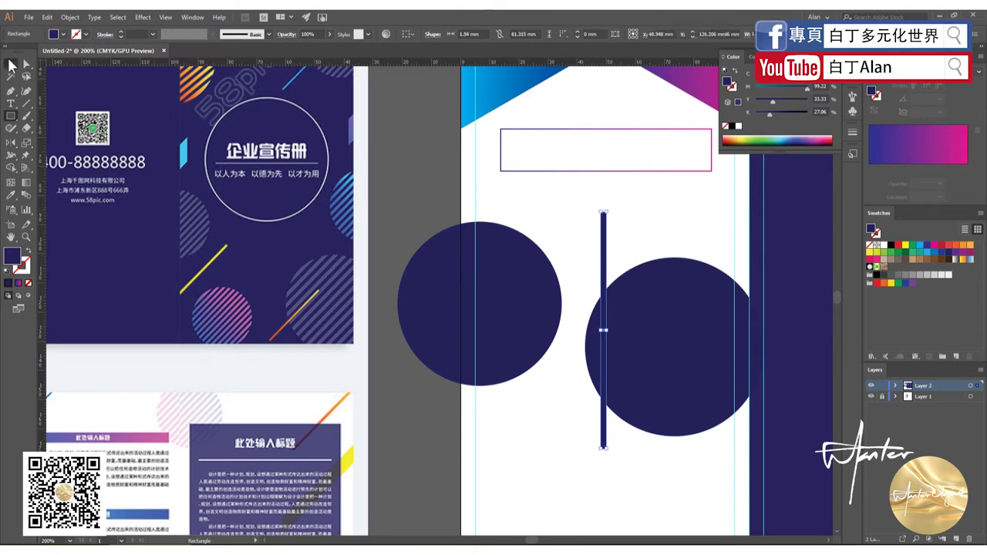
- Recolour the left navy circle with the reference's muted purple using the Eyedropper
left_click(11, 66)
left_click(412, 224)
left_click(452, 287)
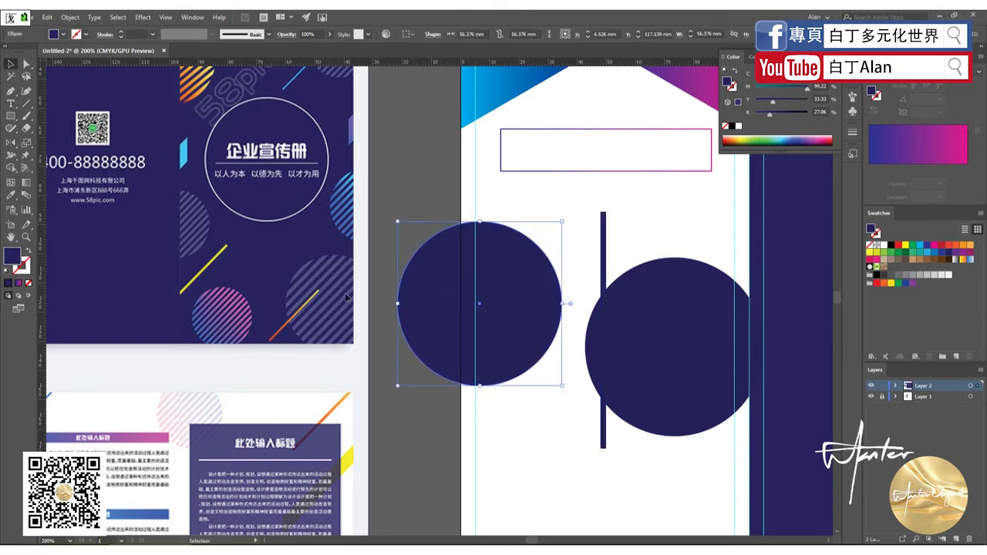
key("i")
left_click(337, 311)
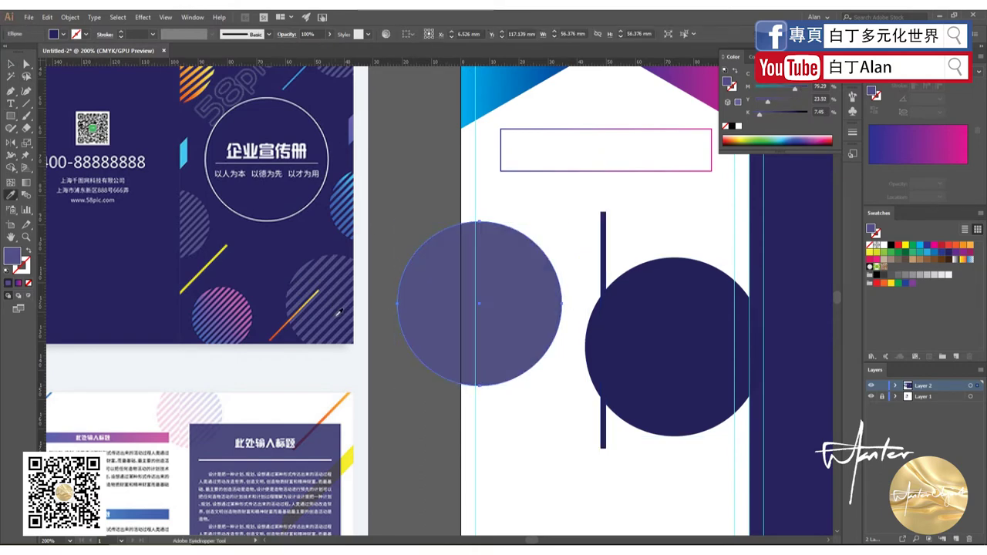
left_click(11, 67)
left_click(394, 209)
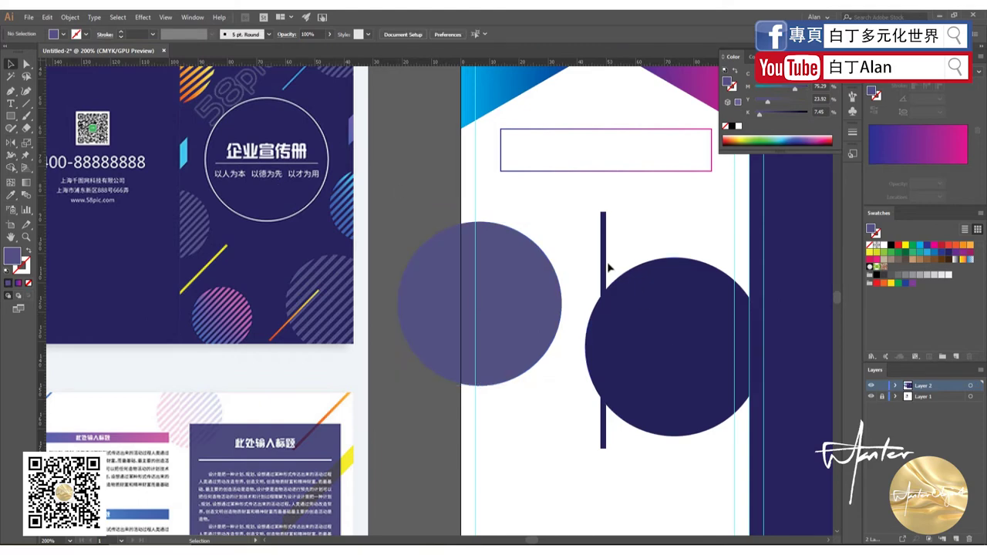
- Duplicate the thin bar into a row of eight navy stripes across the new circle
mouse_move(605, 267)
left_mouse_down()
mouse_move(599, 284)
mouse_move(610, 284)
left_mouse_up()
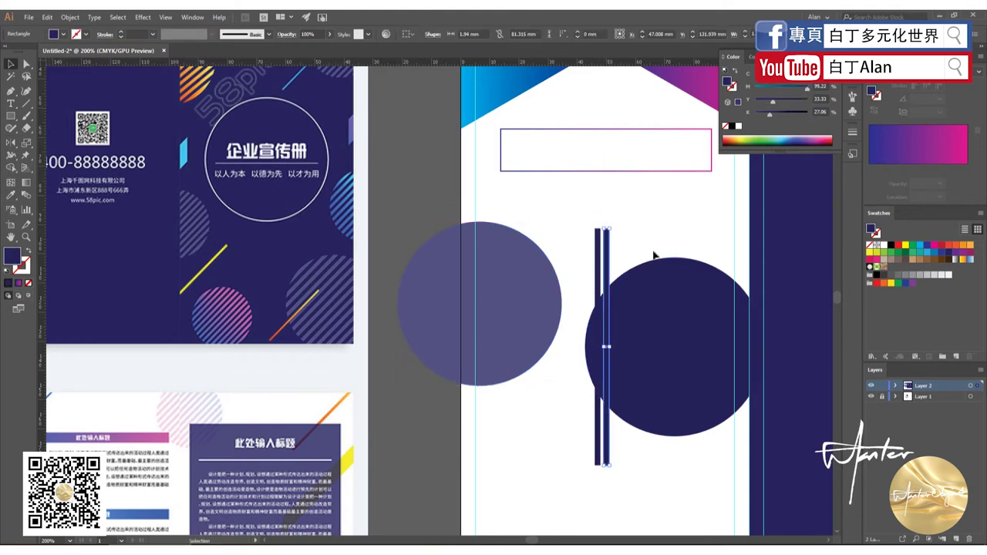
scroll(578, 282, "down", 5)
scroll(526, 229, "up", 6)
scroll(445, 235, "down", 2)
left_click(466, 237)
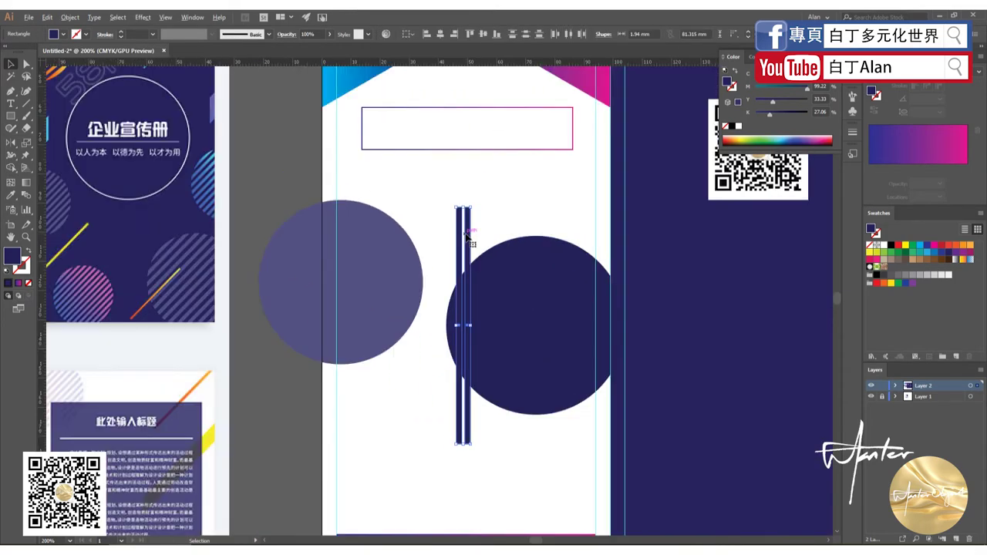
left_click_drag(466, 238, 481, 233)
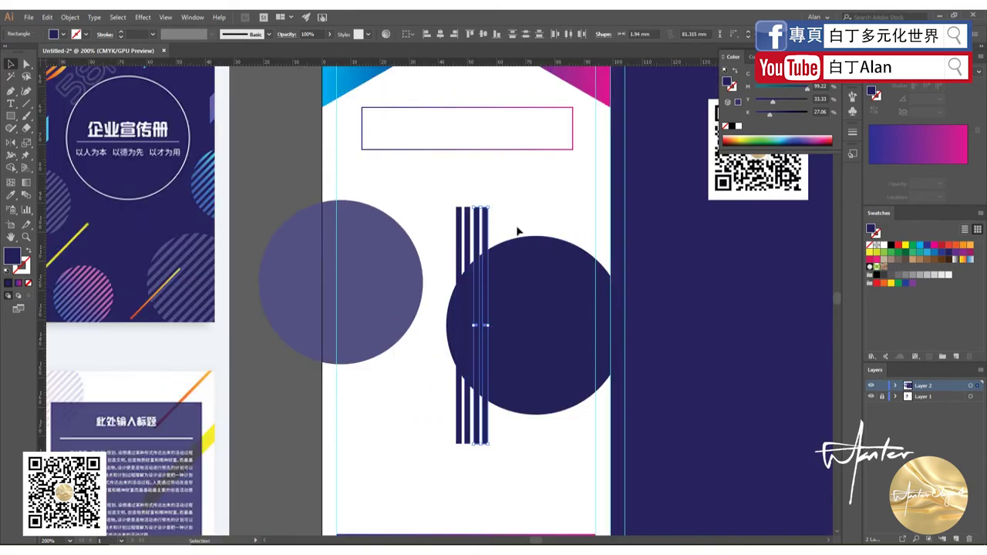
scroll(517, 231, "up", 3)
left_click(339, 218, "shift")
left_click_drag(340, 217, 438, 222)
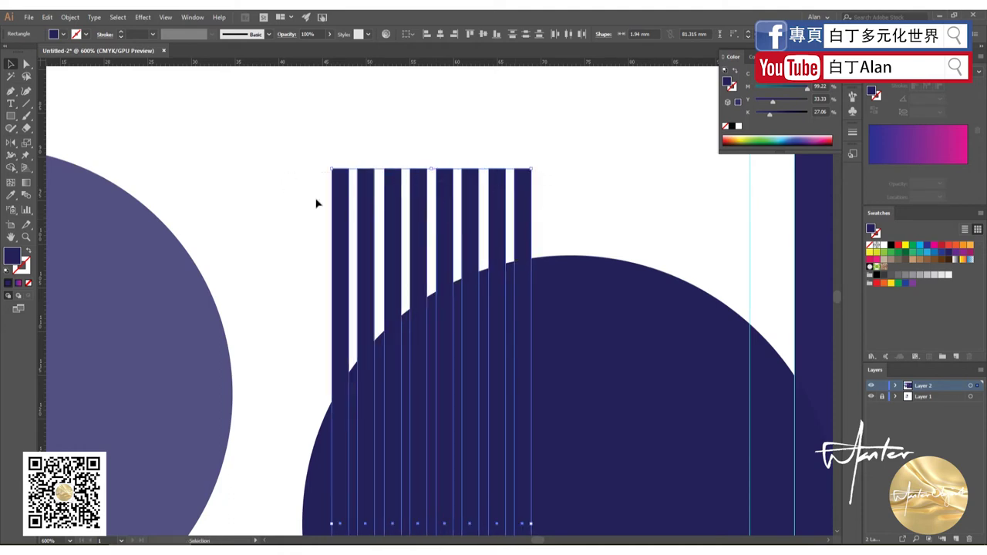
left_click_drag(341, 218, 320, 213)
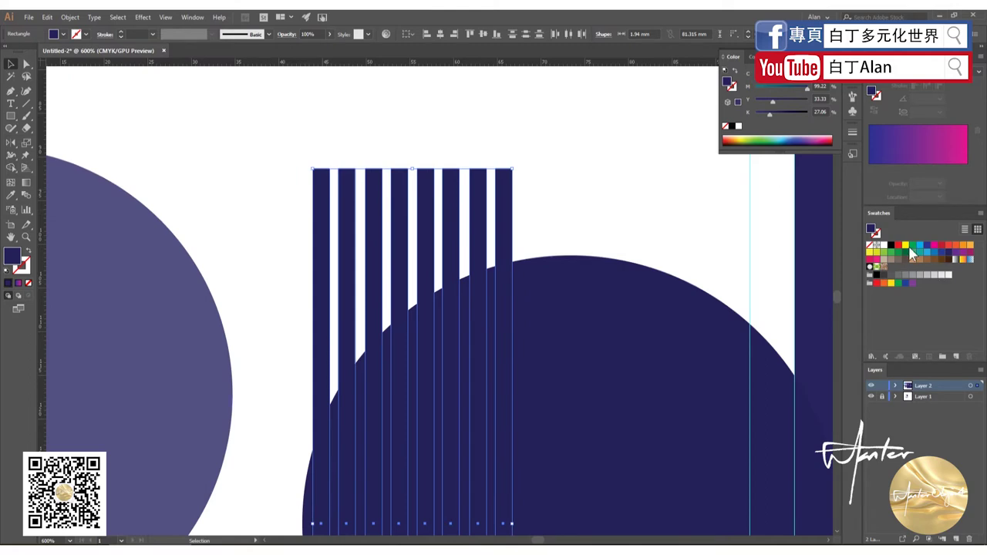
- Make the bars yellow, copy them across the whole navy circle, and marquee-select stripes with circle
left_click(904, 245)
scroll(335, 227, "down", 2)
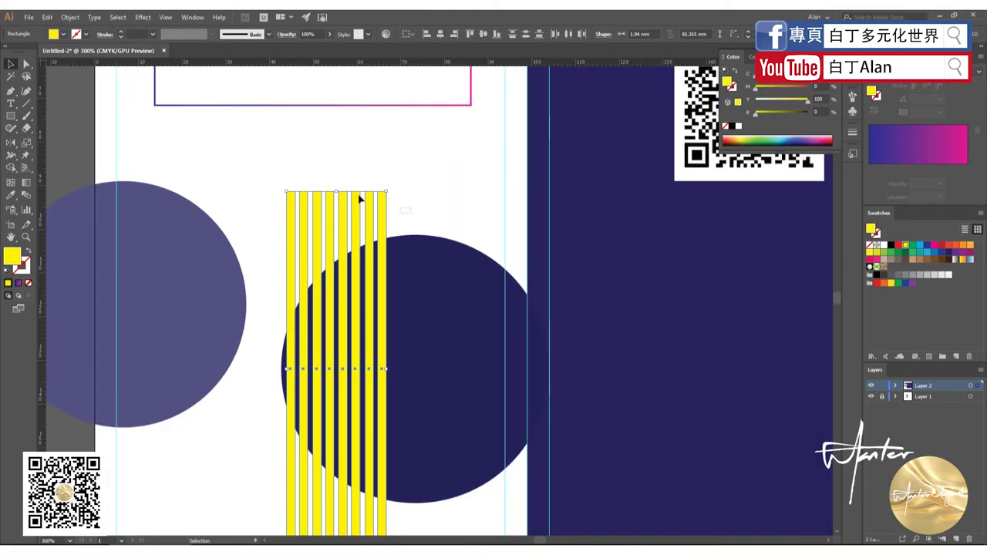
mouse_move(292, 217)
left_mouse_down()
mouse_move(511, 219)
mouse_move(505, 213)
left_mouse_up()
scroll(496, 218, "up", 3)
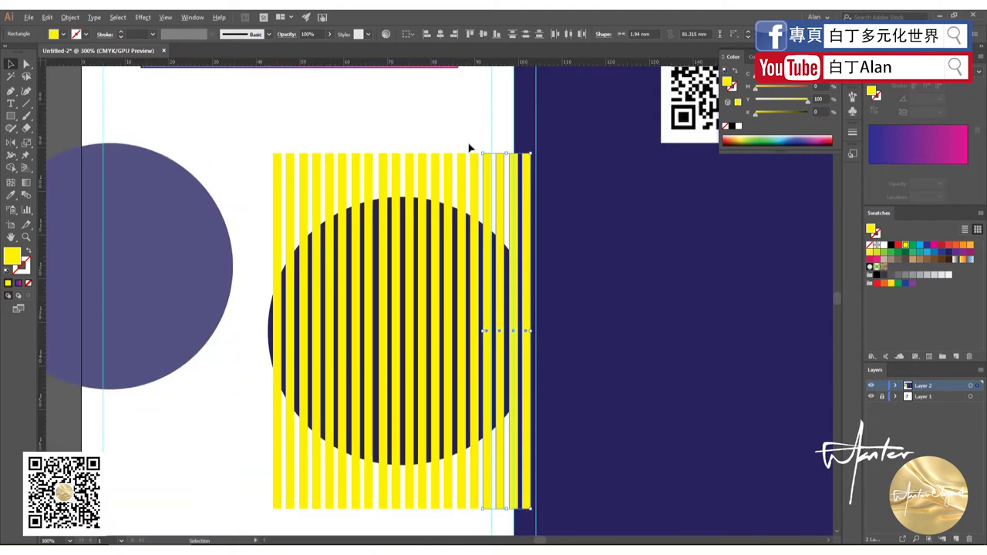
scroll(467, 145, "down", 3)
left_click_drag(264, 134, 588, 519)
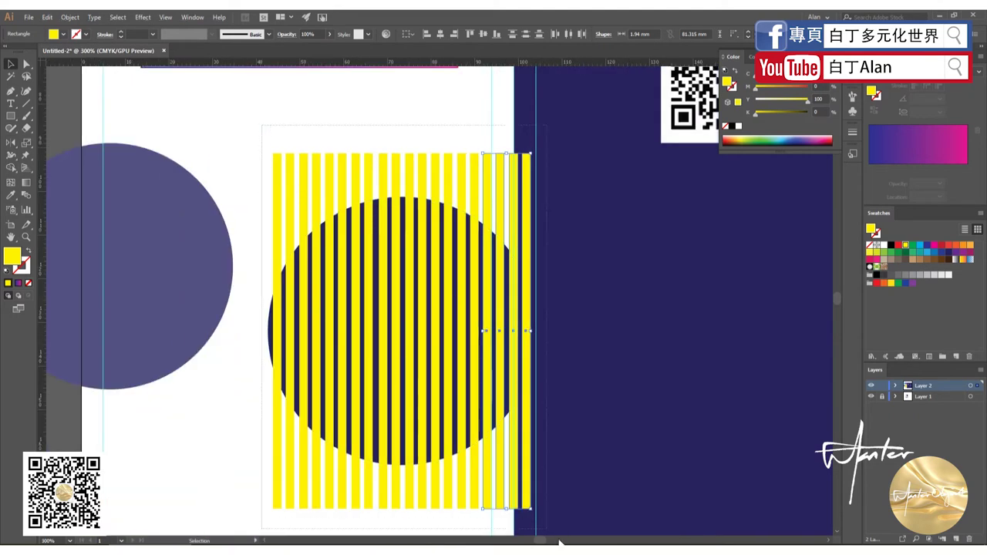
scroll(457, 316, "down", 3)
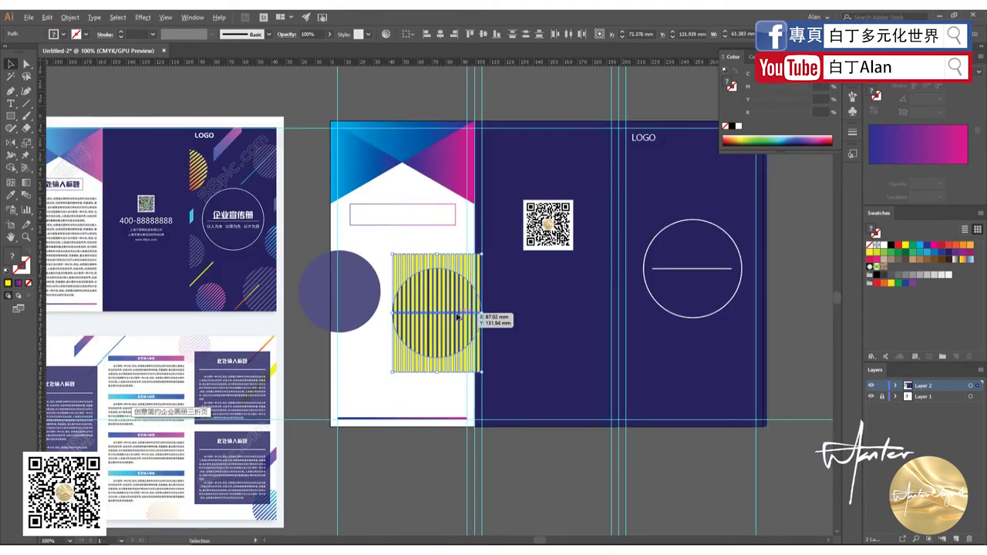
scroll(436, 316, "up", 1)
- Move the stripes and circle lower and apply a clipping mask to them
left_click_drag(434, 312, 416, 393)
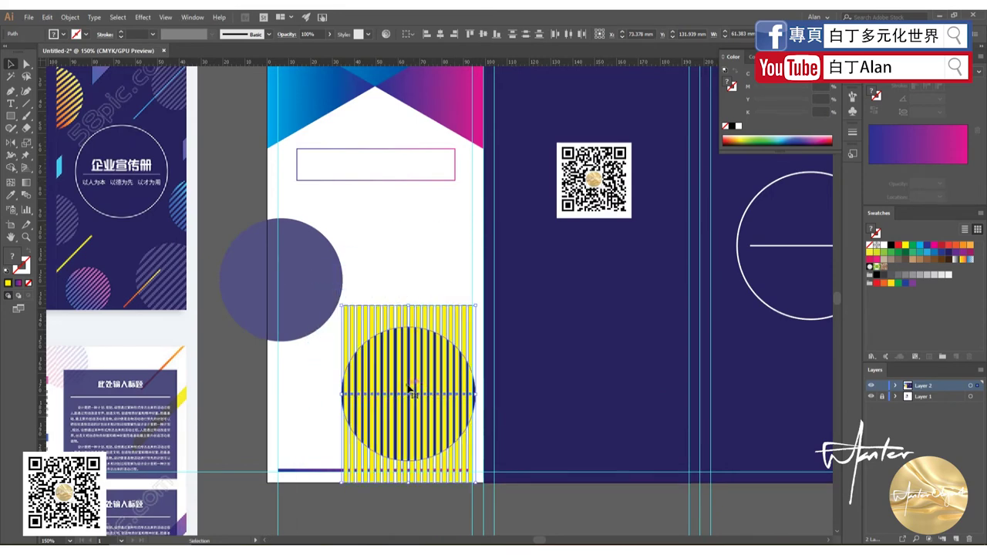
right_click(400, 393)
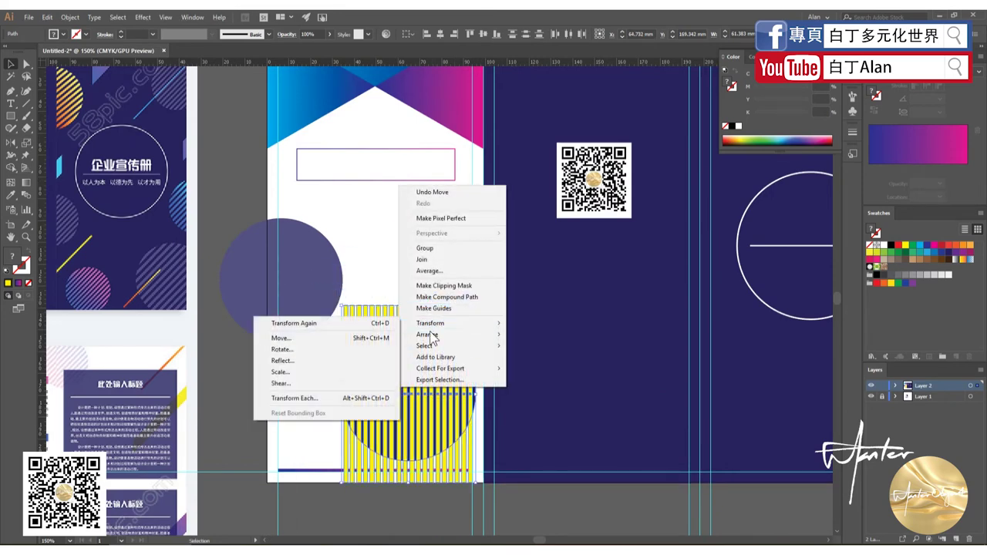
mouse_move(447, 334)
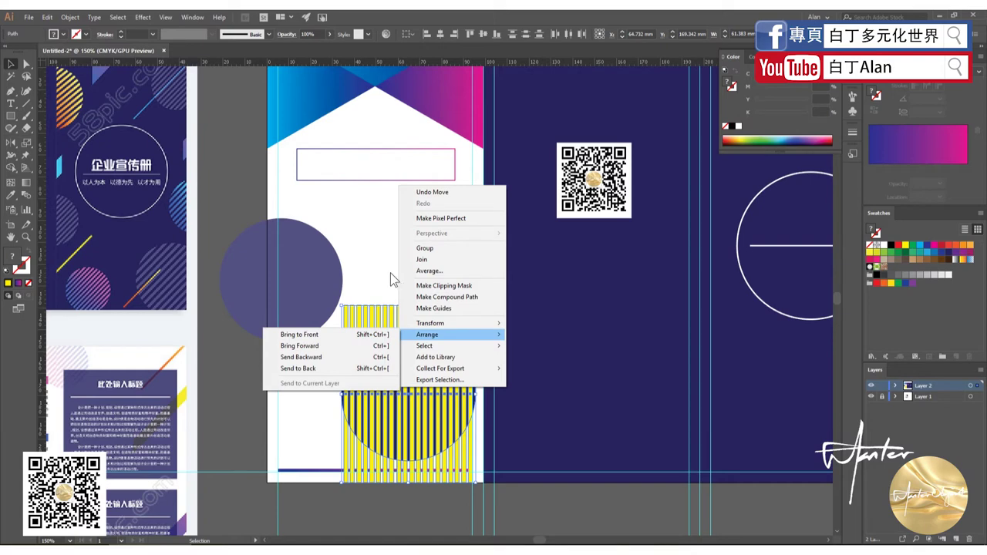
left_click(443, 285)
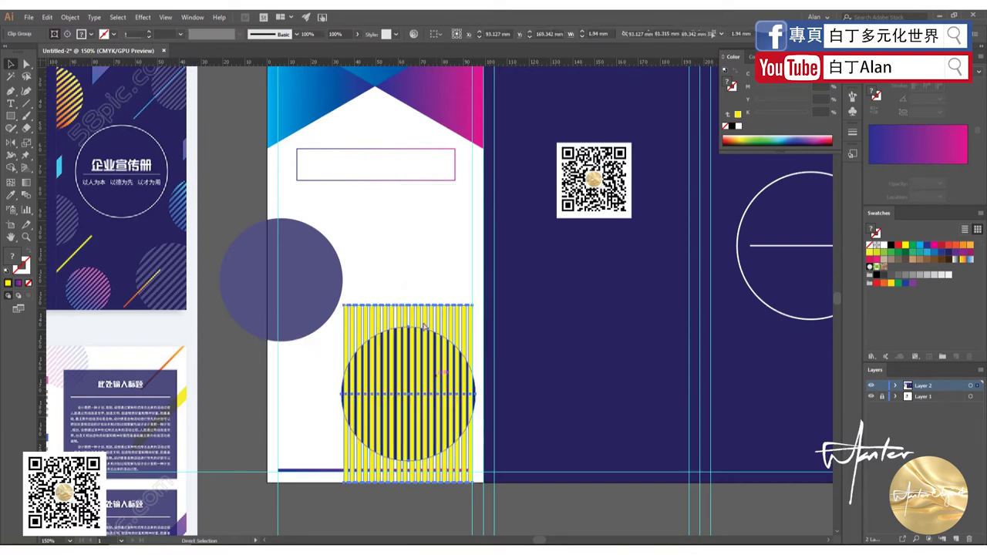
left_click(447, 294)
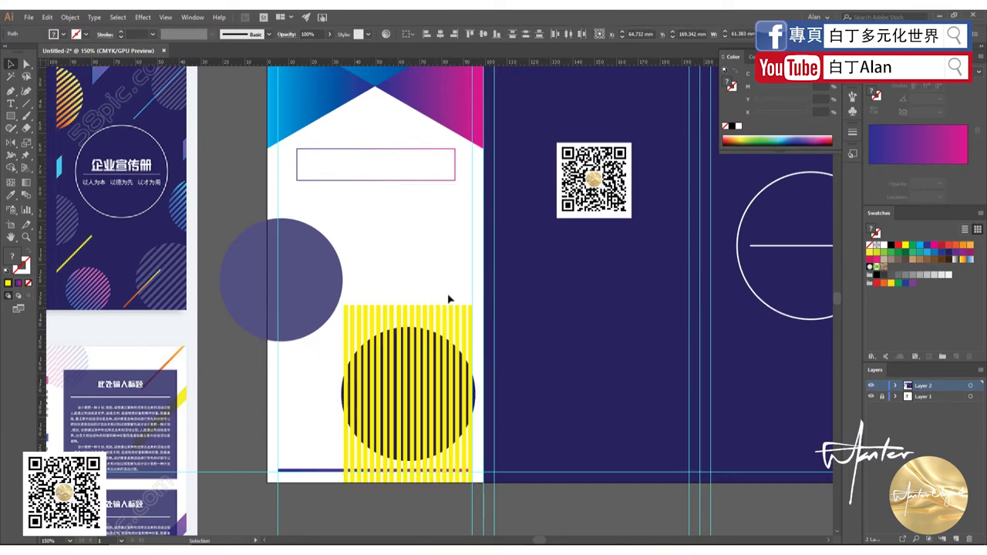
- Bring the navy circle in front of the yellow stripes
left_click(346, 307)
key("a")
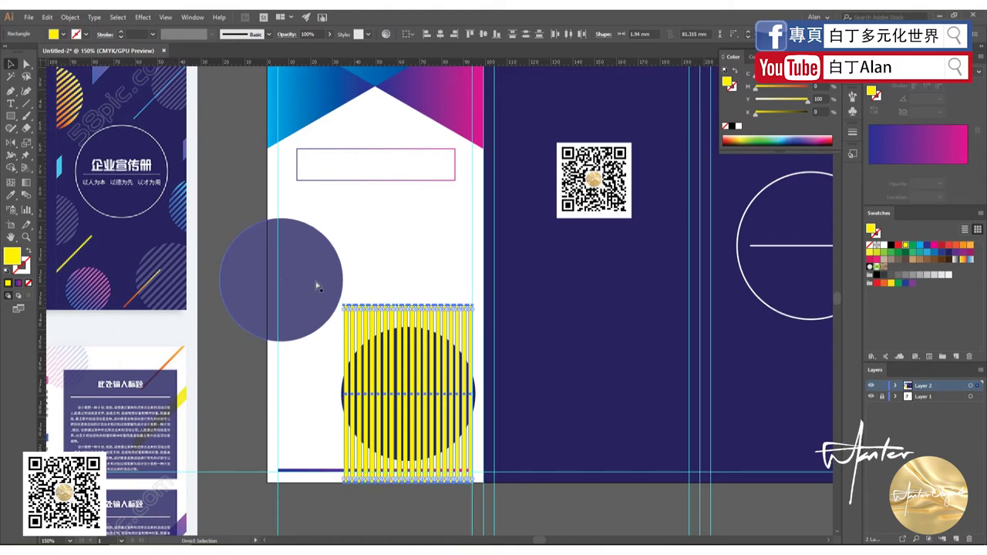
key("v")
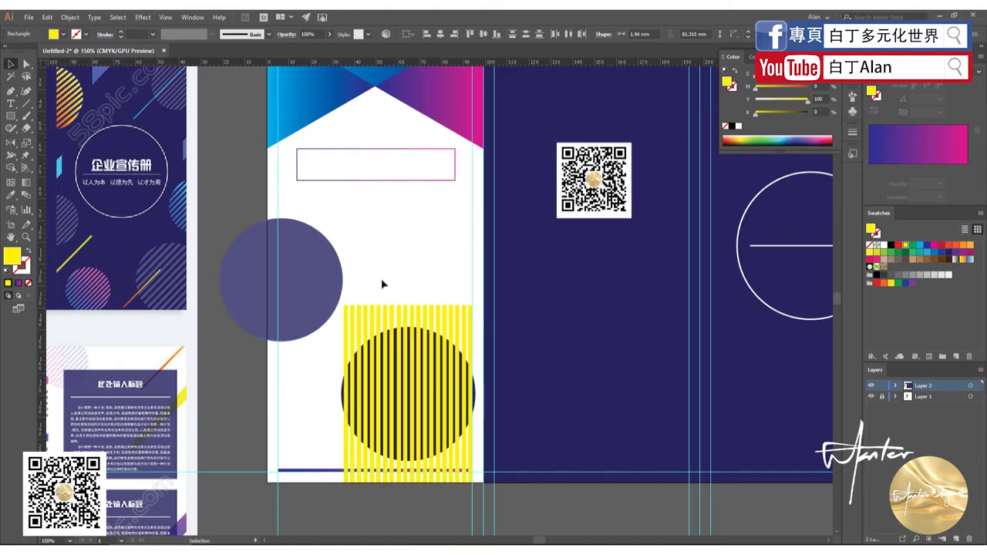
scroll(343, 397, "up", 3)
left_click(347, 395)
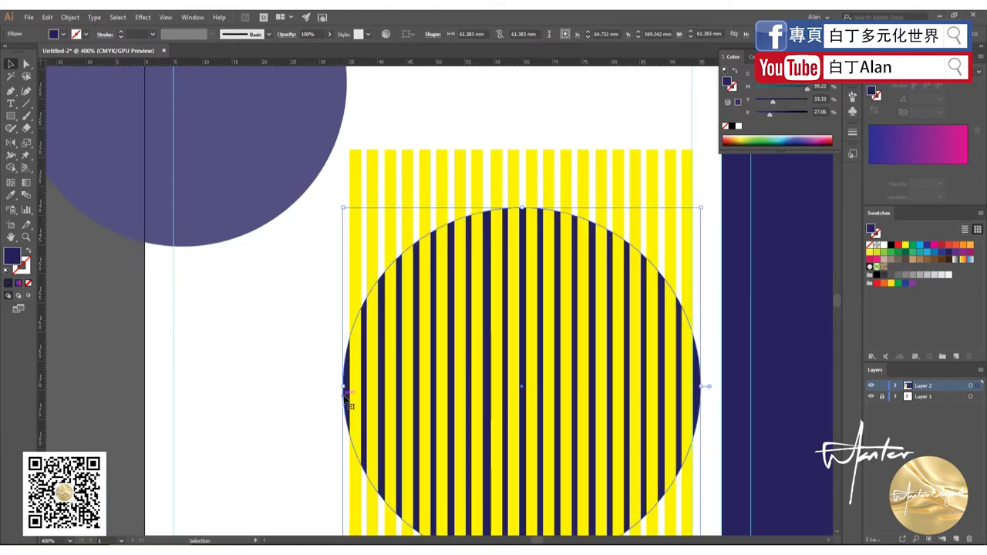
right_click(346, 397)
left_click(247, 342)
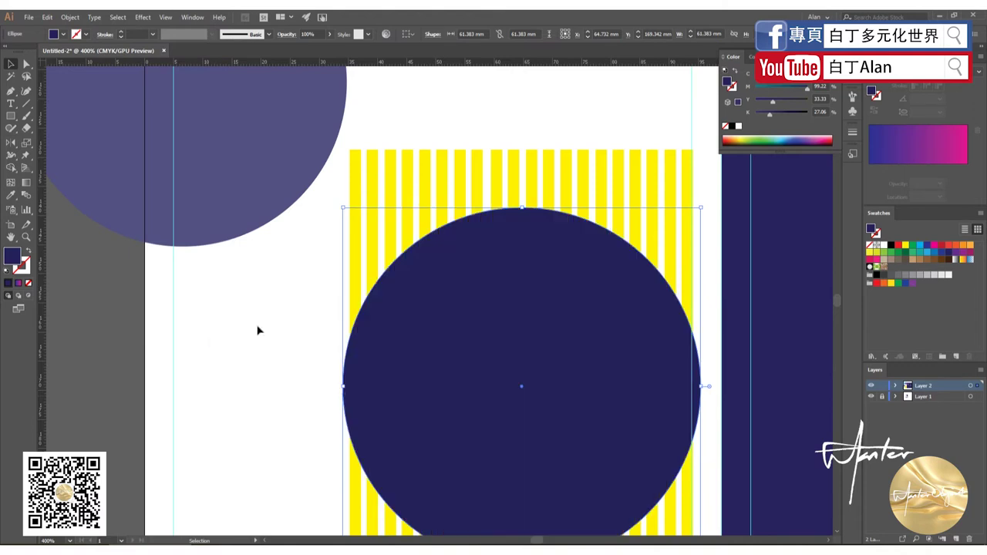
- Select all the yellow stripes together with the navy circle for masking
left_click_drag(702, 140, 344, 170)
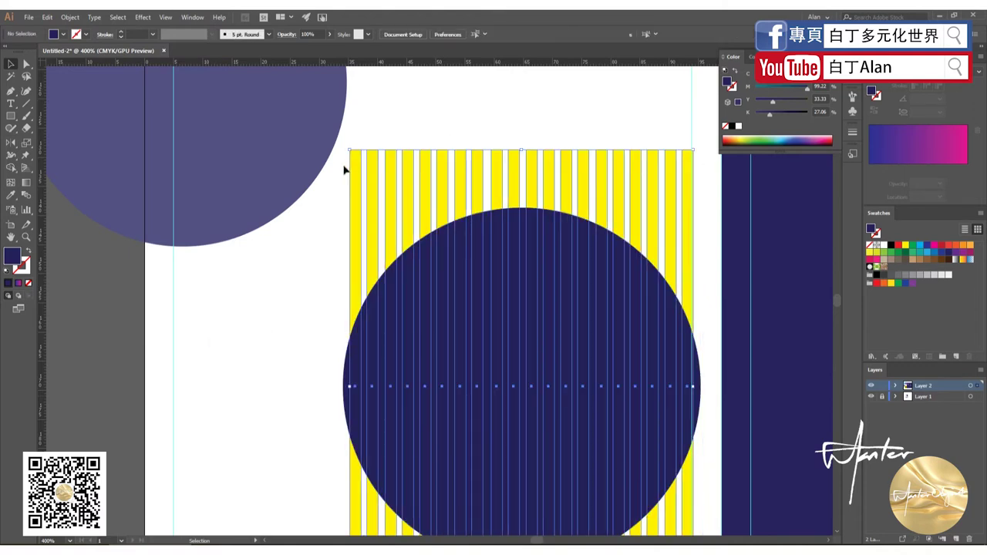
left_click(308, 312)
left_click(371, 316)
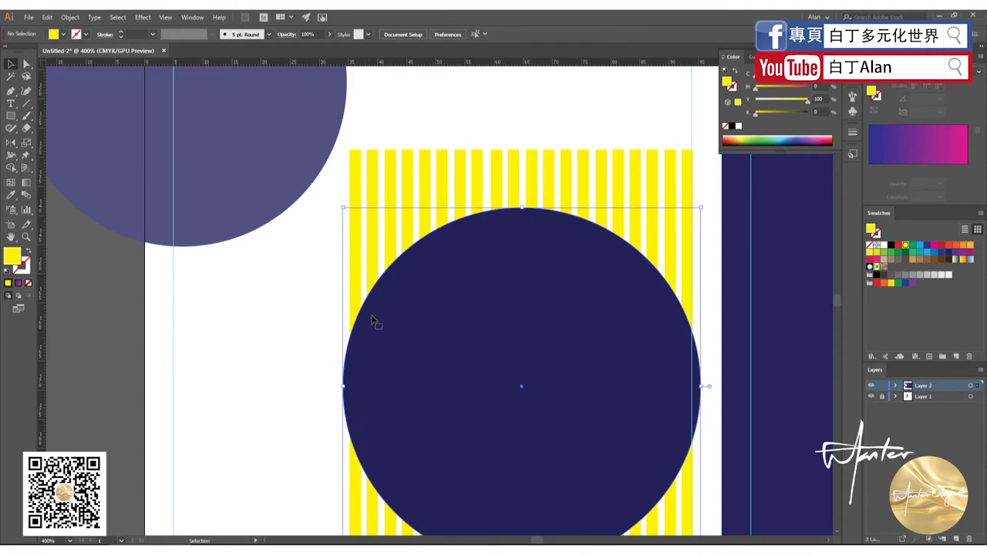
left_click(358, 239, "shift")
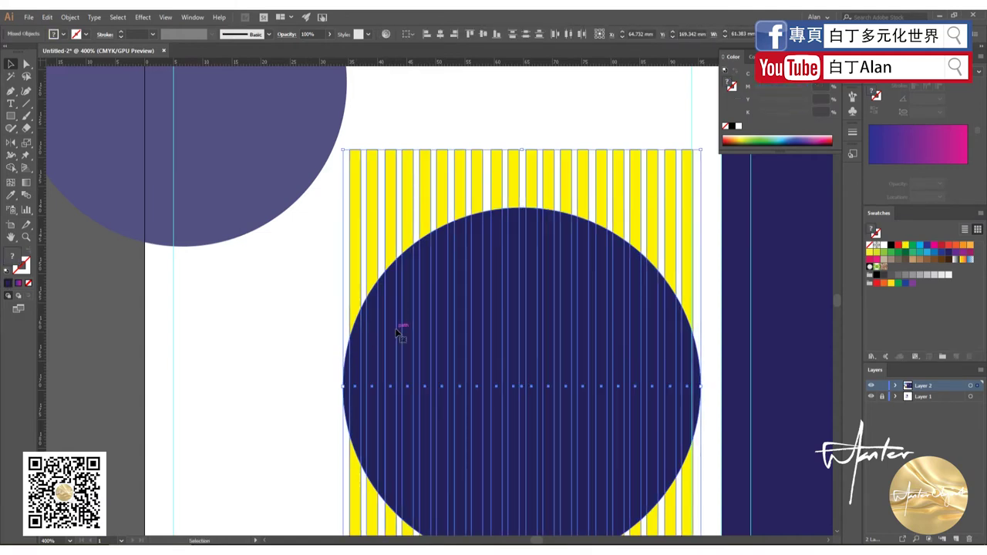
right_click(368, 268)
- Clip the stripes to the circle, move it over the lavender circle, then undo the clip
left_click(408, 341)
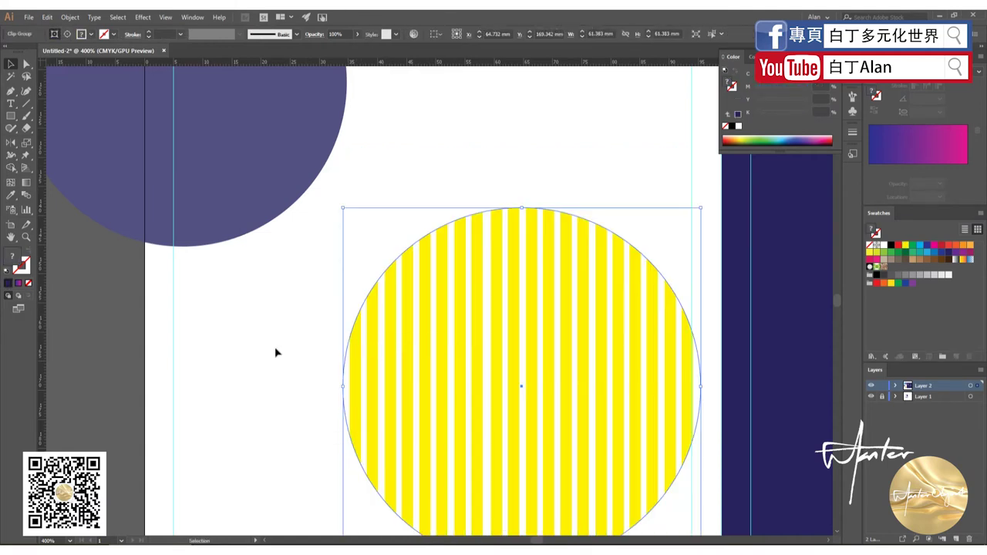
scroll(274, 352, "down", 2)
mouse_move(352, 346)
left_mouse_down()
mouse_move(311, 300)
mouse_move(365, 295)
left_mouse_up()
scroll(367, 295, "down", 2)
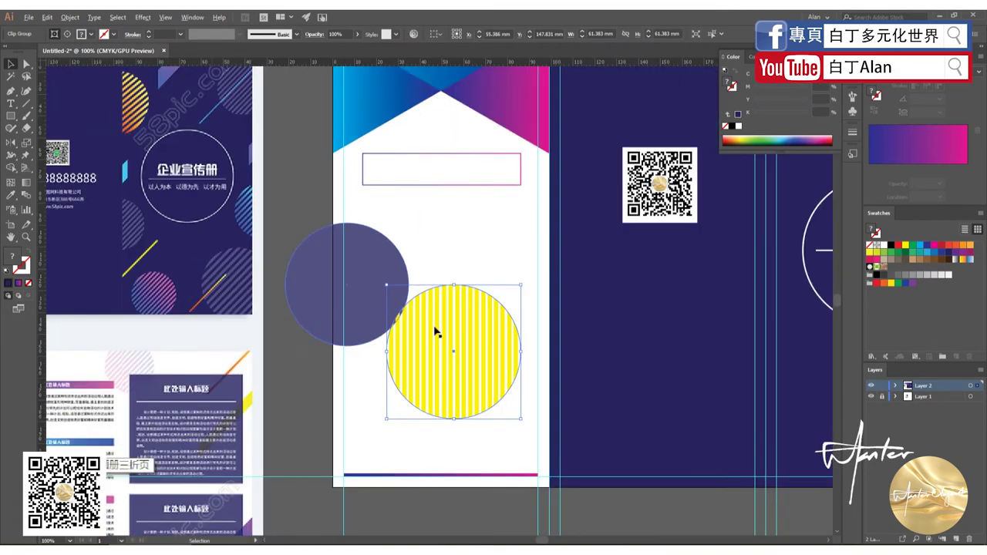
left_click_drag(467, 306, 453, 335)
key("ctrl+z")
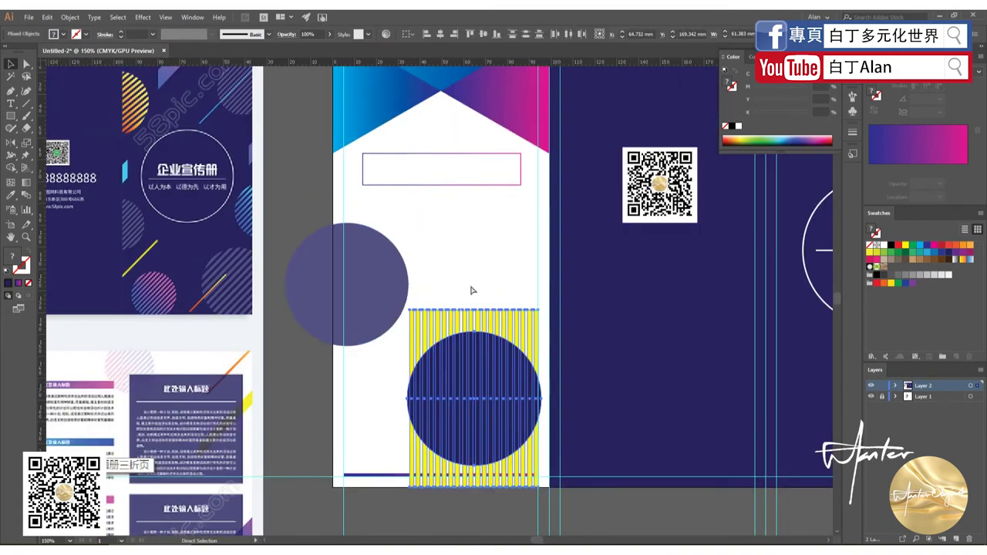
- Add one more yellow stripe by copying the rightmost stripe further right
scroll(455, 305, "up", 2)
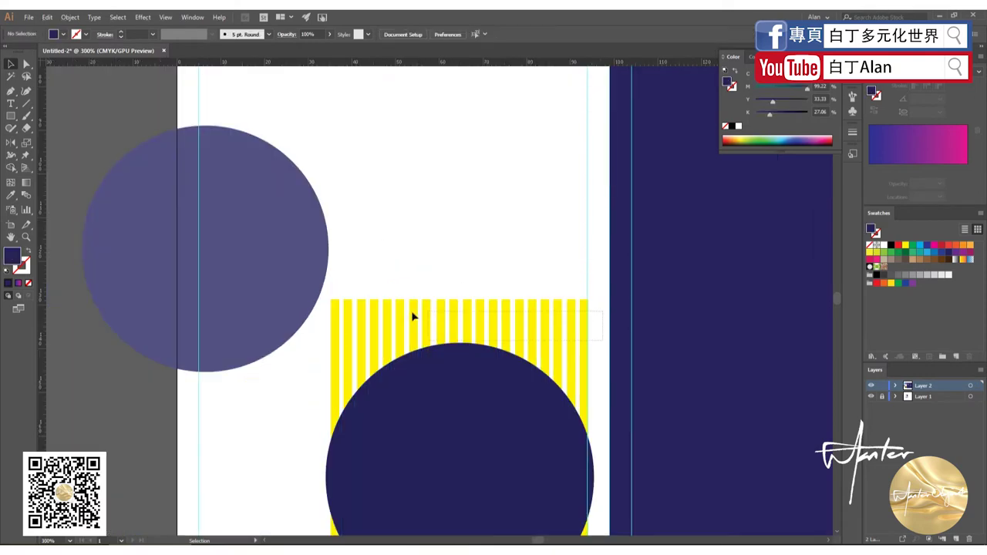
scroll(328, 316, "up", 2)
left_click(324, 343)
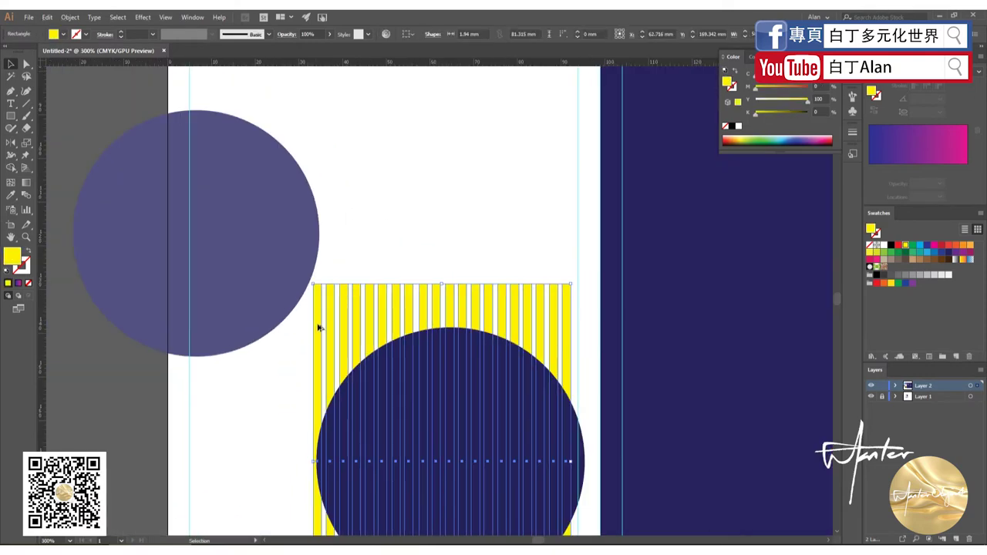
scroll(319, 326, "down", 2)
scroll(320, 429, "up", 1)
scroll(321, 429, "down", 1)
left_click(590, 315)
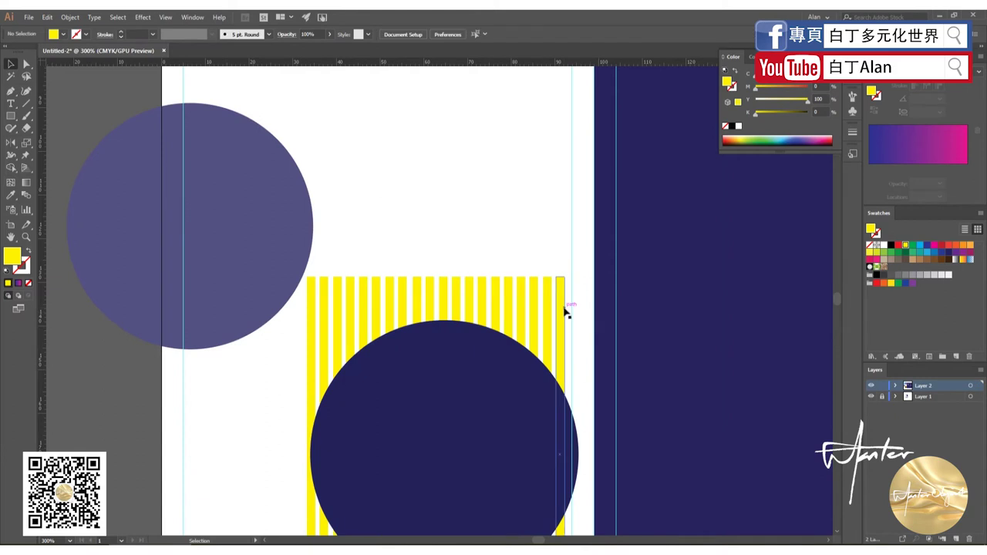
scroll(582, 334, "up", 1)
scroll(583, 334, "up", 2)
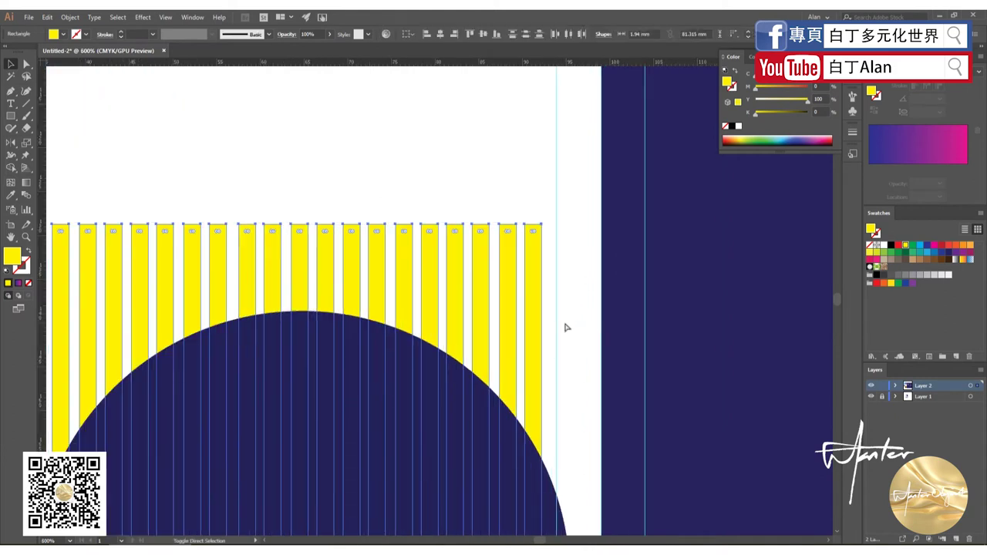
left_click_drag(508, 288, 560, 296)
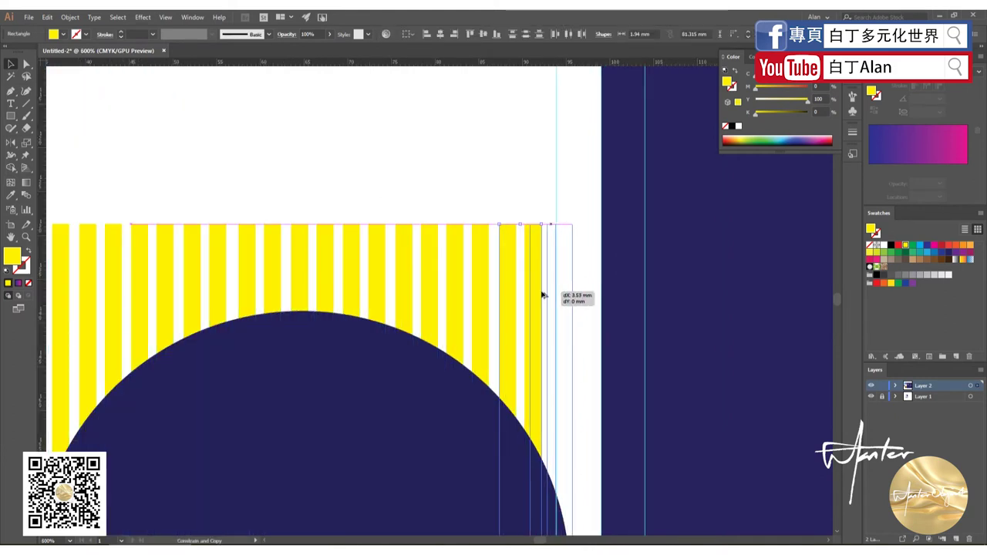
scroll(560, 296, "down", 2)
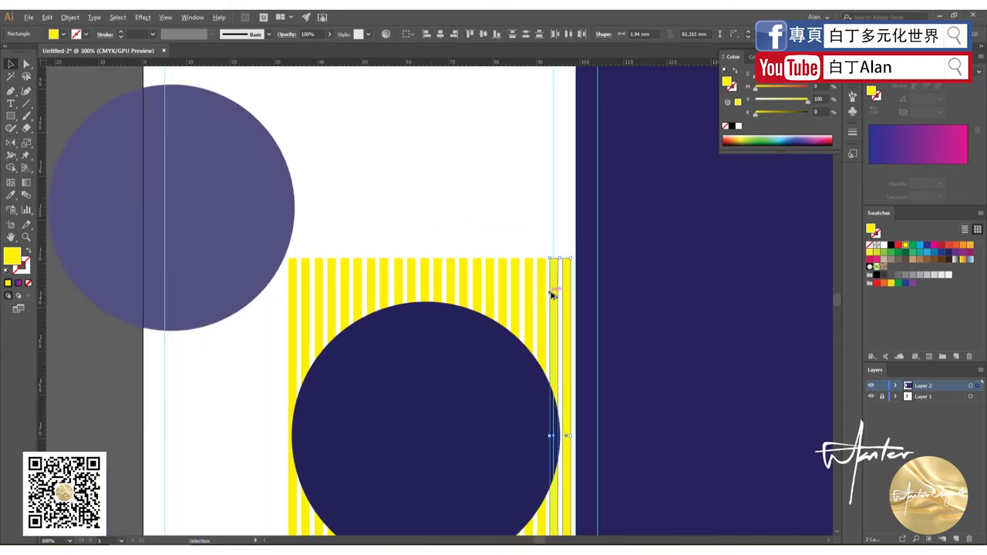
scroll(571, 354, "up", 2)
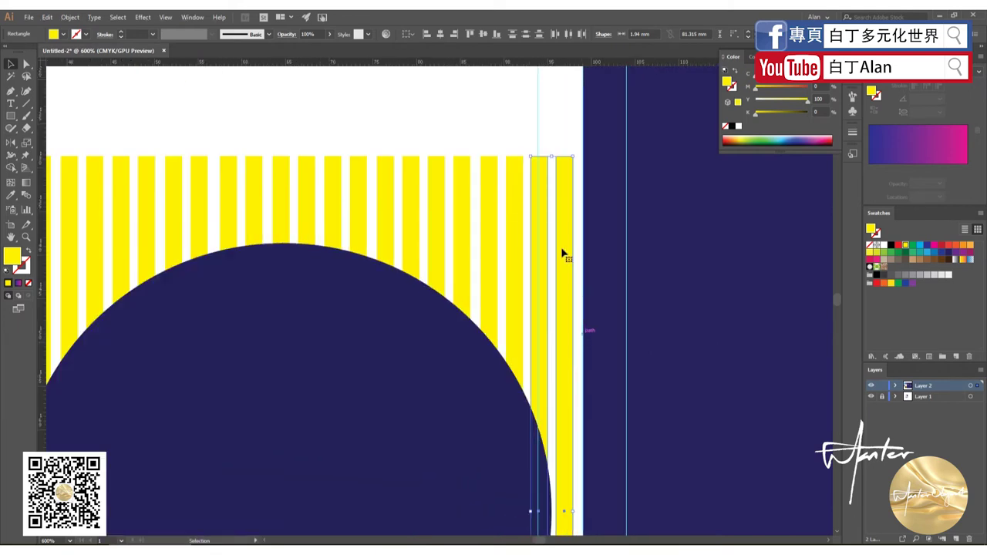
scroll(551, 208, "down", 2)
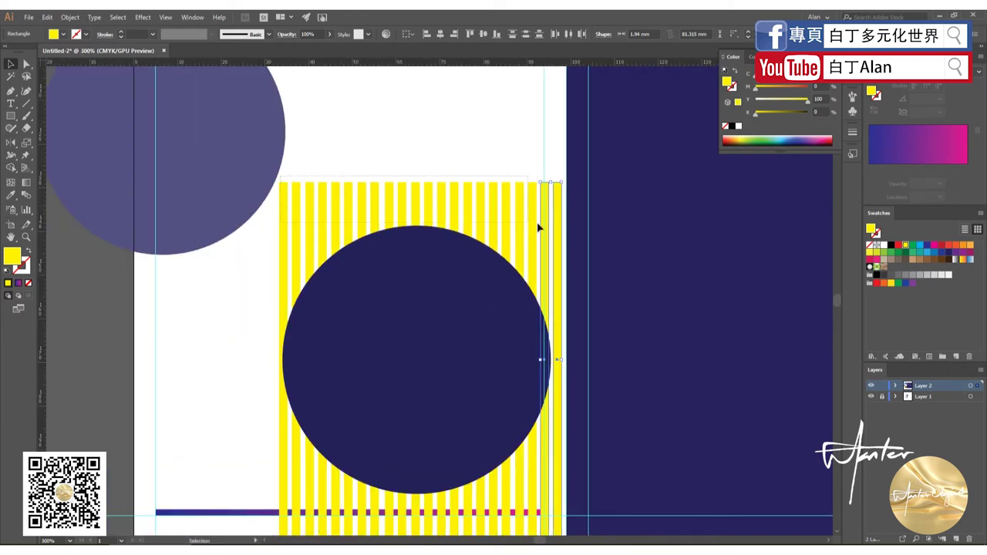
- Narrow the stripes and circle from the right and trim the edge stripe to meet the circle
key("ctrl+a")
scroll(553, 352, "up", 1)
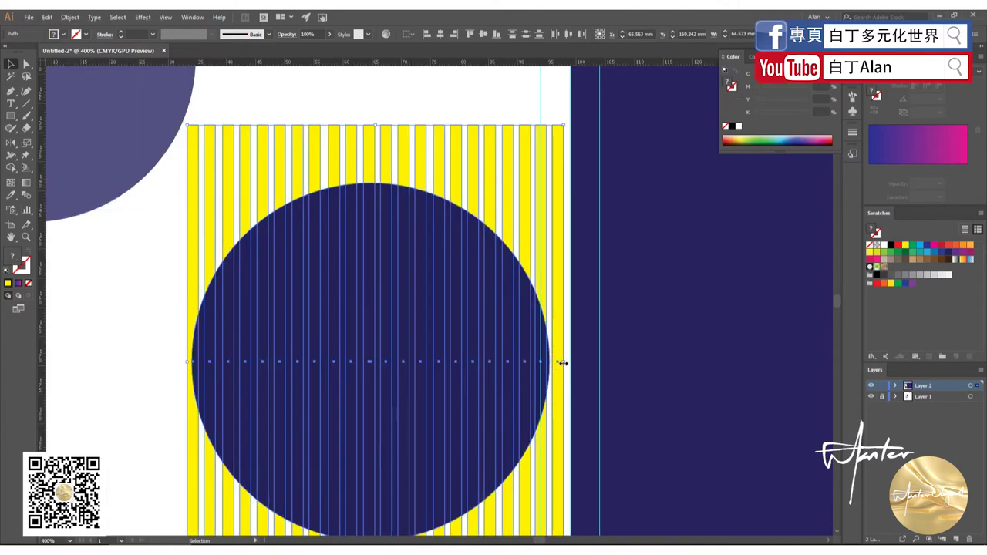
left_click_drag(562, 362, 555, 362)
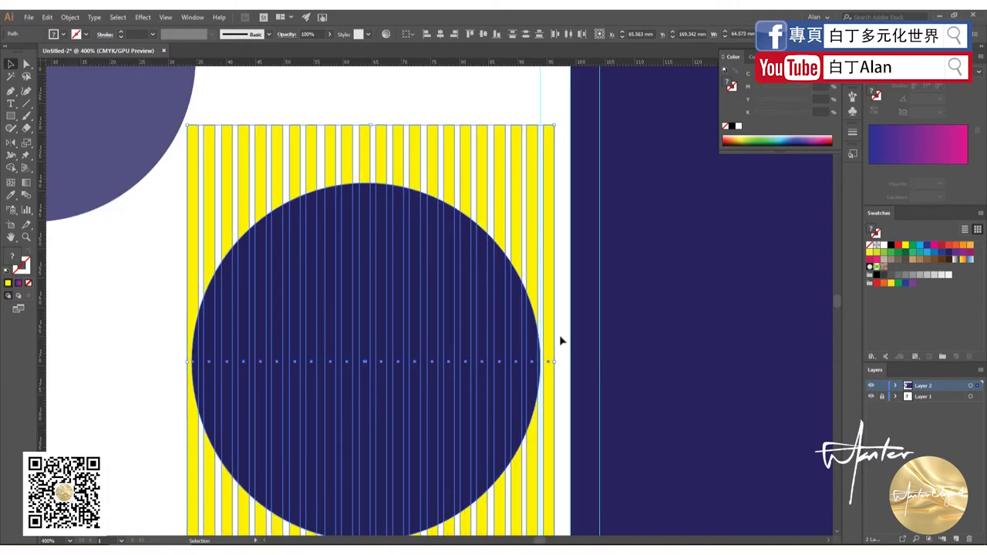
key("a")
key("v")
left_click_drag(553, 361, 552, 364)
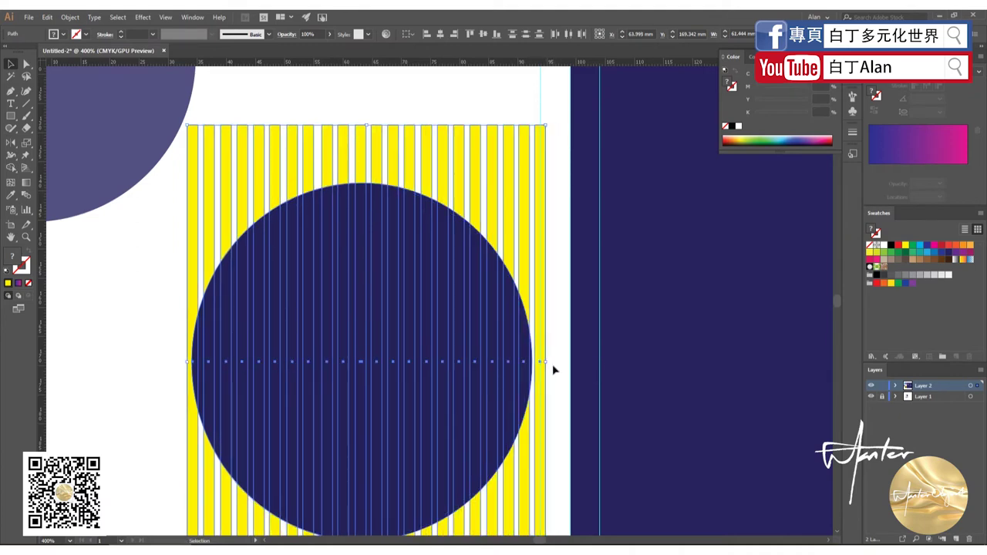
key("ctrl+z")
key("a")
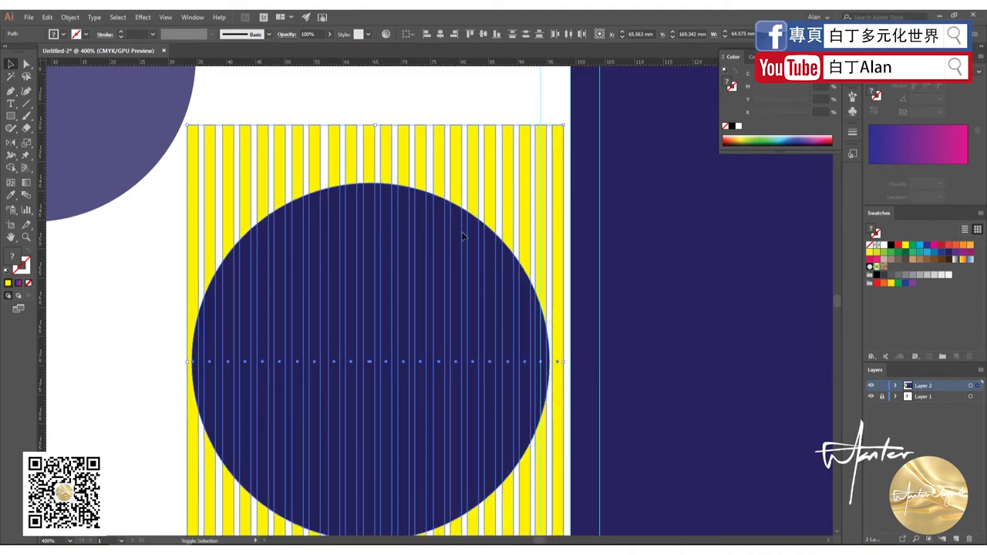
left_click(470, 170)
scroll(456, 208, "up", 3)
scroll(457, 212, "down", 5)
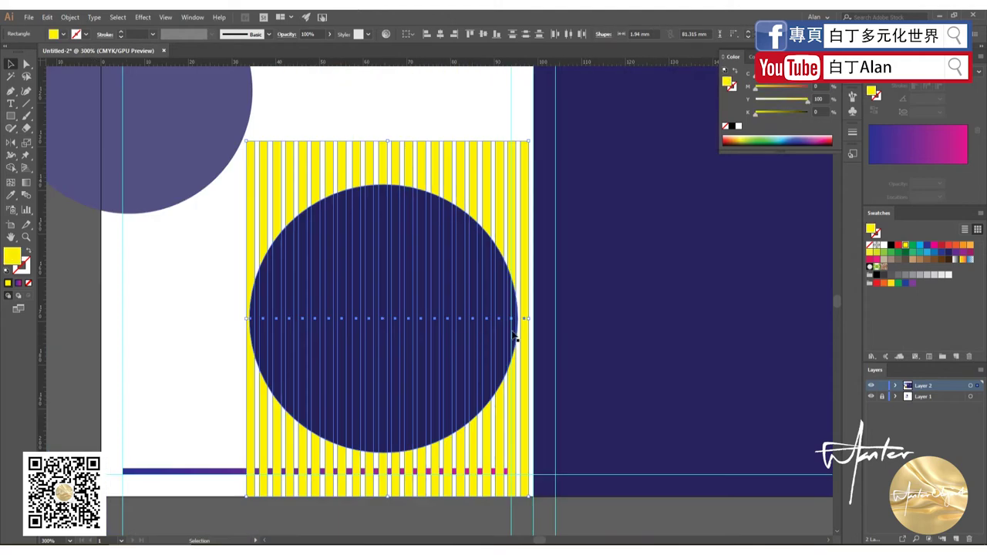
scroll(542, 307, "up", 2)
left_click_drag(555, 273, 521, 273)
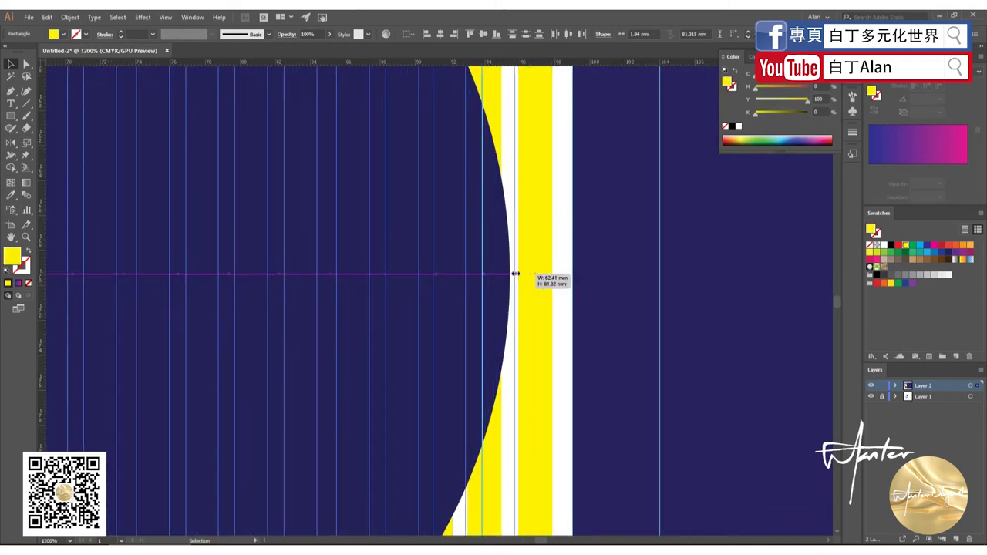
scroll(540, 345, "down", 3)
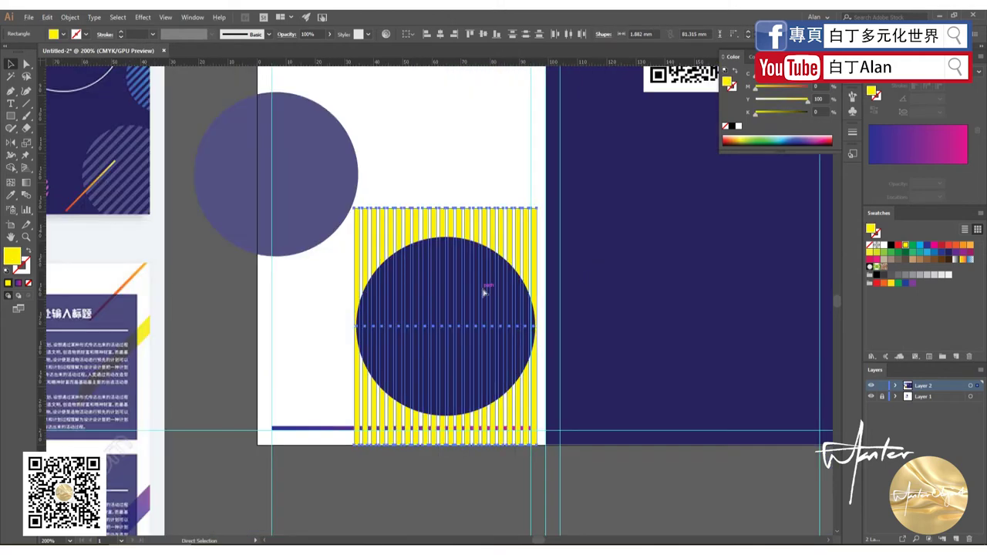
- Make a clipping mask from the stripes and circle, forming a striped disc about 61.38 mm wide
key("ctrl+shift+a")
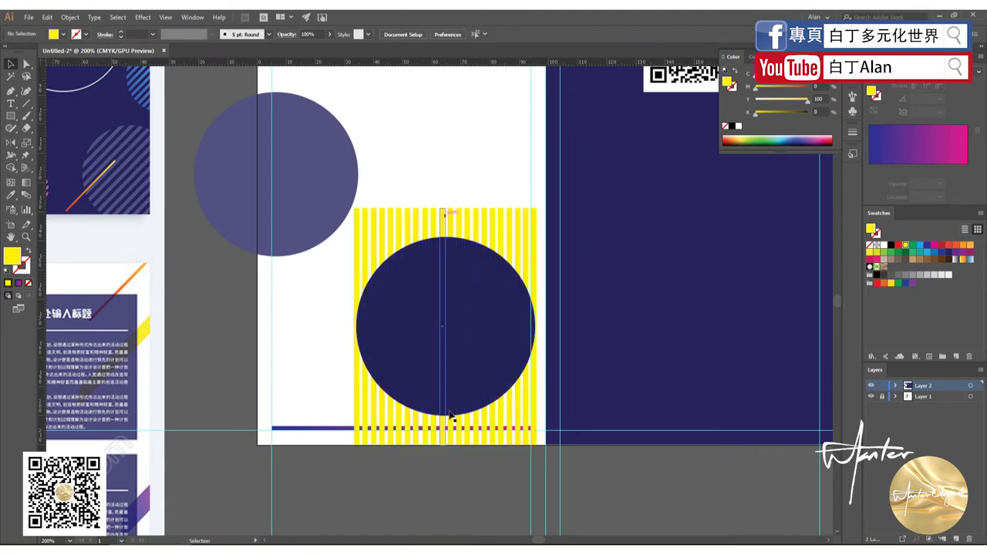
scroll(449, 461, "down", 1)
scroll(352, 532, "down", 1)
left_click(443, 385)
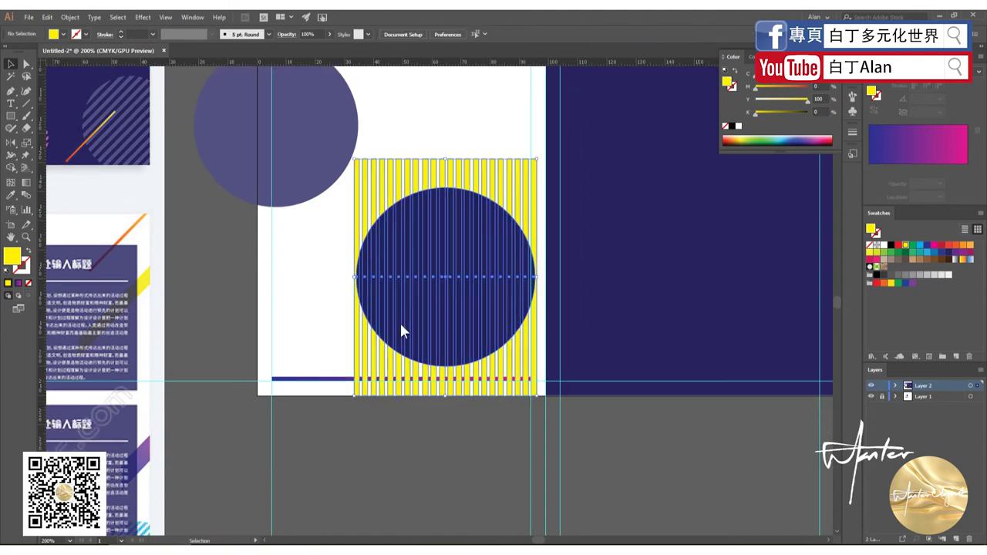
right_click(399, 322)
left_click(445, 398)
scroll(446, 398, "down", 3)
- Move the striped circle up and delete the lavender circle
scroll(445, 311, "up", 3)
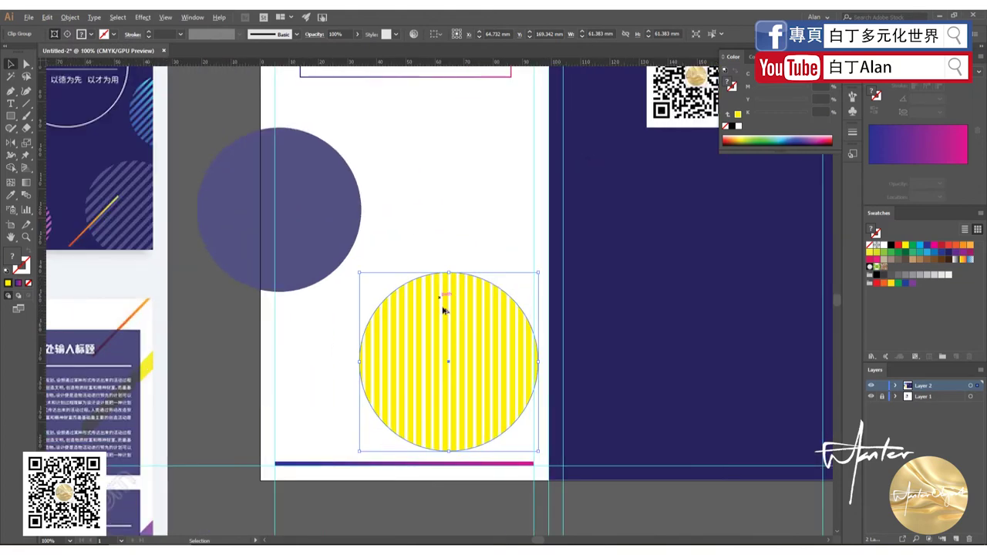
left_click_drag(445, 311, 451, 253)
key("ctrl+shift+a")
scroll(347, 293, "down", 1)
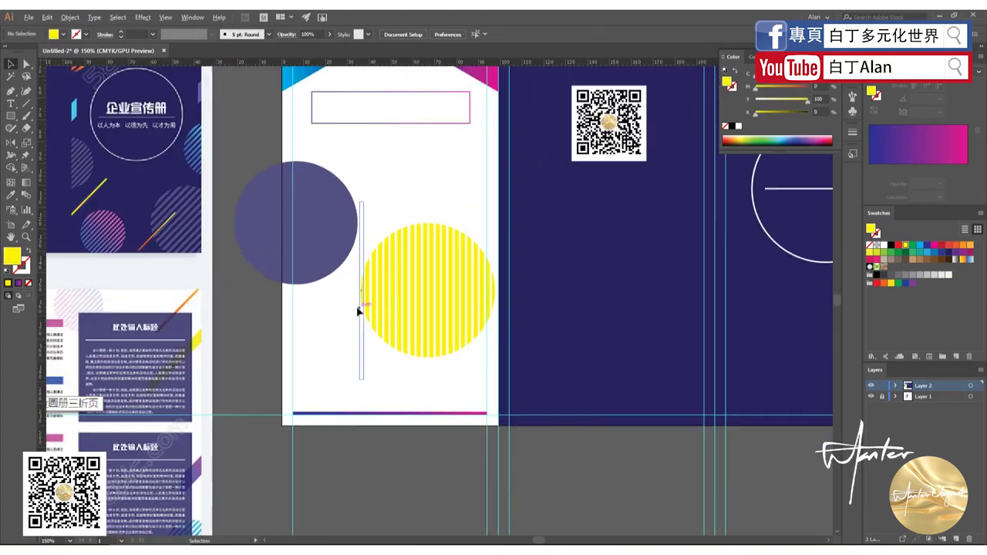
left_click_drag(357, 308, 401, 306)
left_click(314, 229)
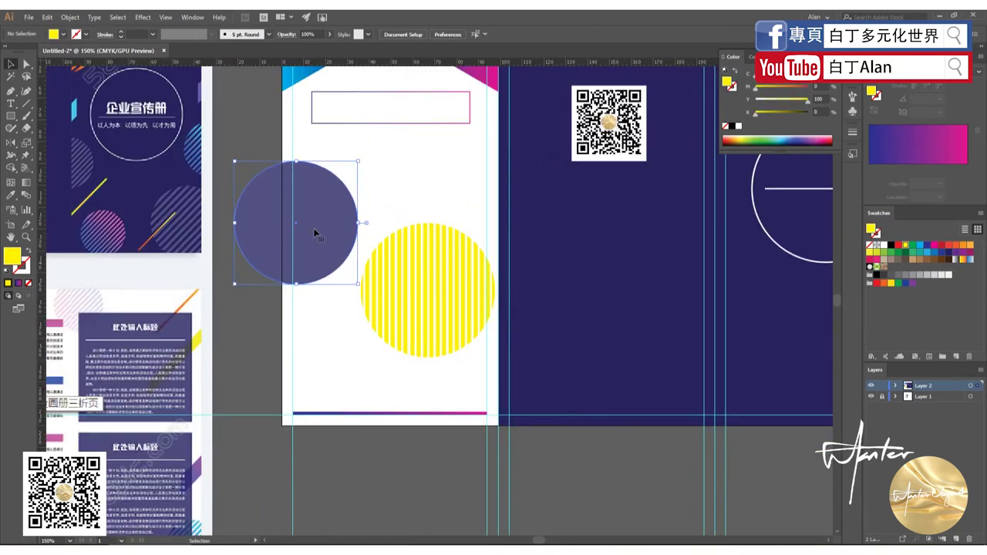
key("Delete")
- Enter the striped circle's clip group and select all of its stripes
left_click(394, 286)
double_click(394, 286)
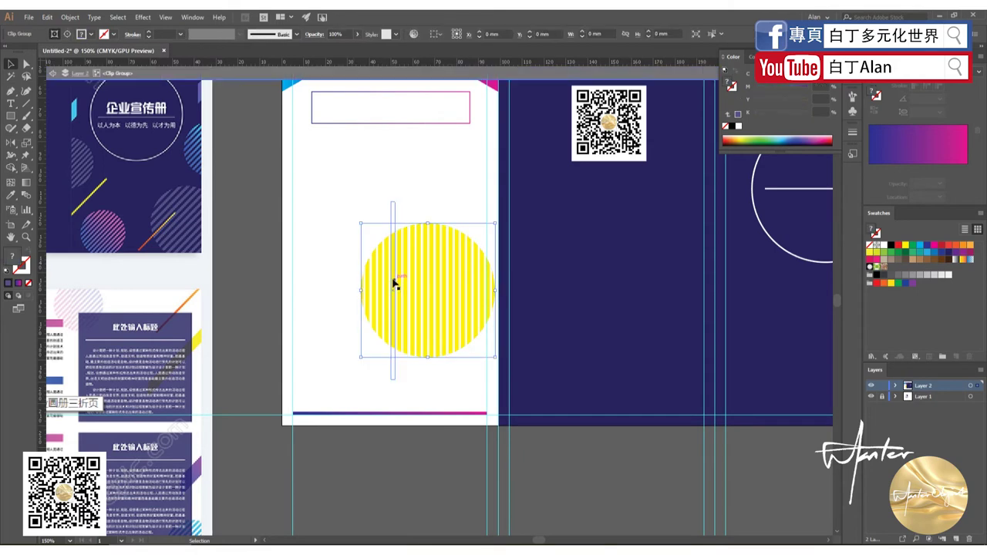
left_click(405, 290)
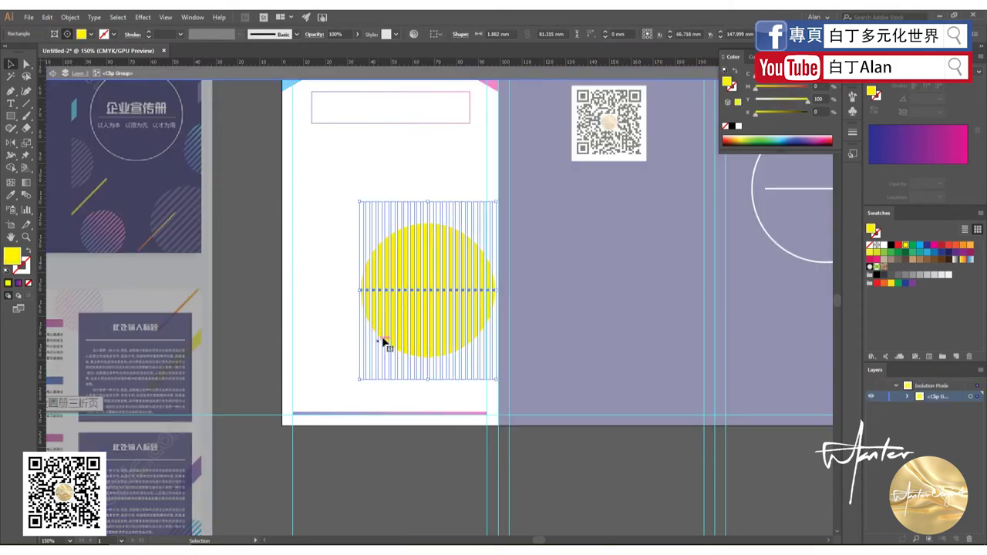
double_click(383, 342)
left_click(377, 320)
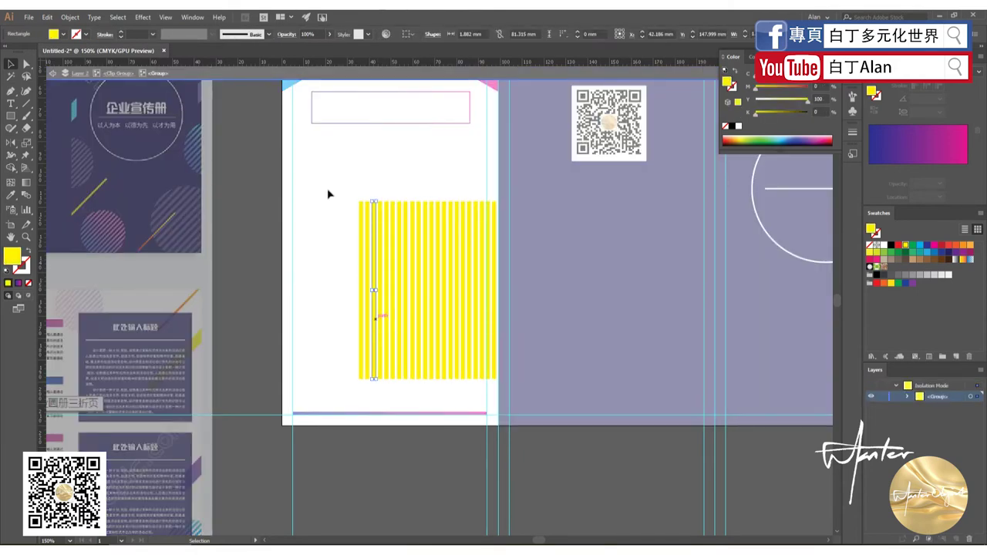
key("ctrl+a")
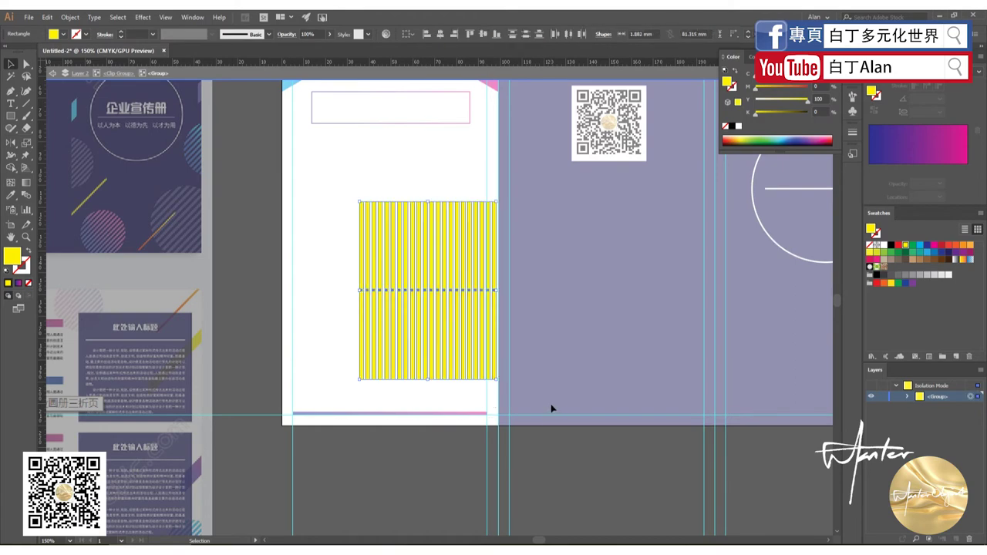
- Eyedrop the reference circle's colour onto the stripes, then exit the group
key("i")
scroll(173, 197, "up", 5)
left_click(181, 152)
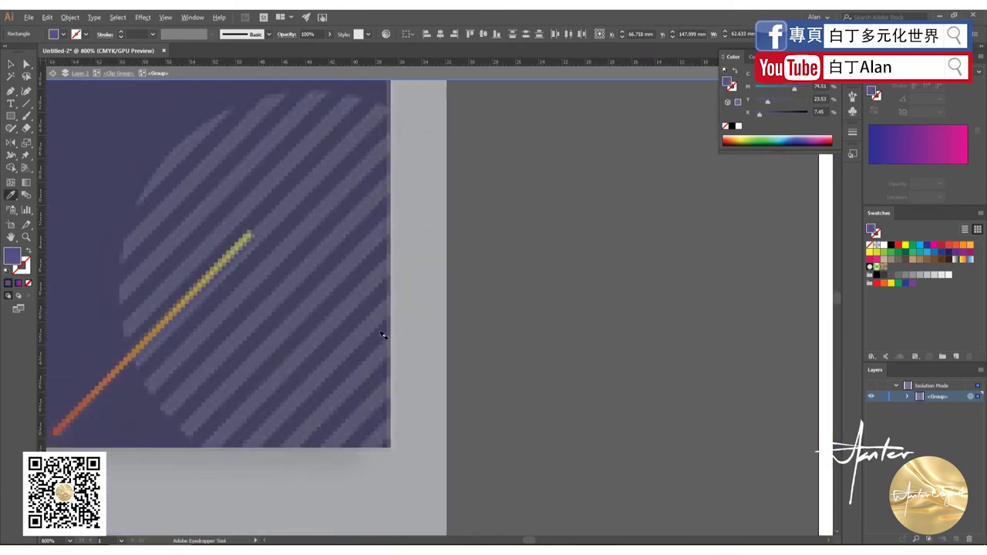
scroll(386, 335, "down", 3)
left_click(11, 64)
scroll(301, 243, "down", 3)
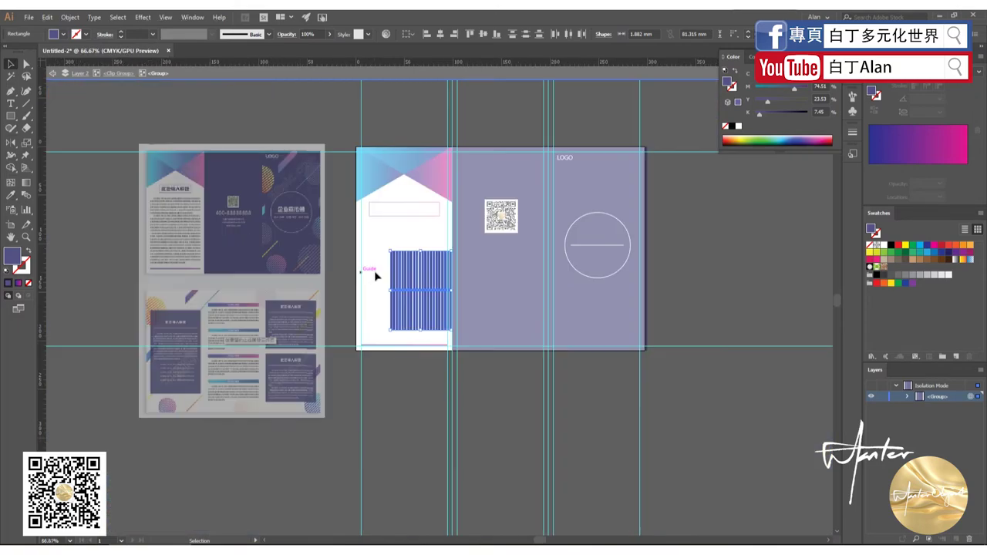
left_click(382, 251)
double_click(382, 249)
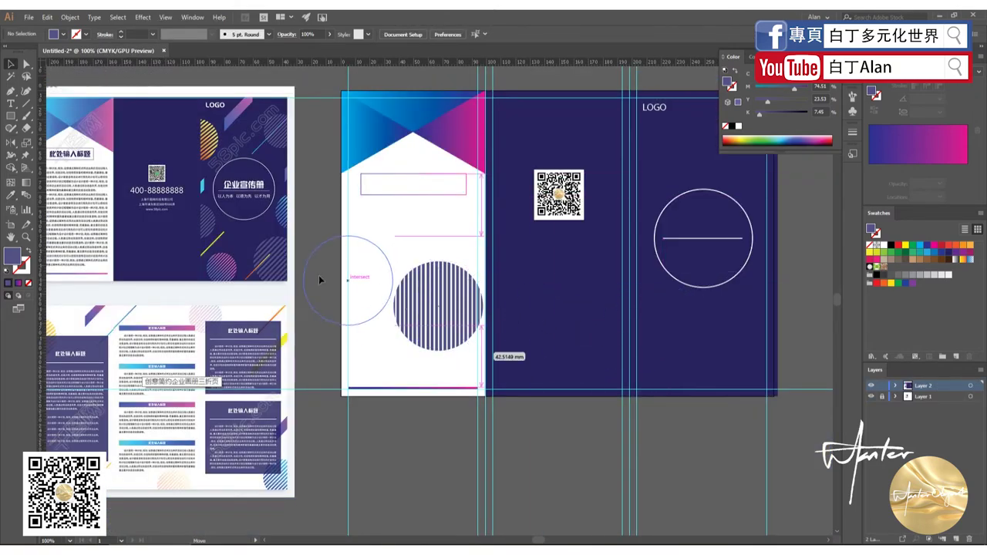
- Rotate the striped circle 45° and place it at the right panel's lower corner
left_click_drag(419, 307, 311, 275)
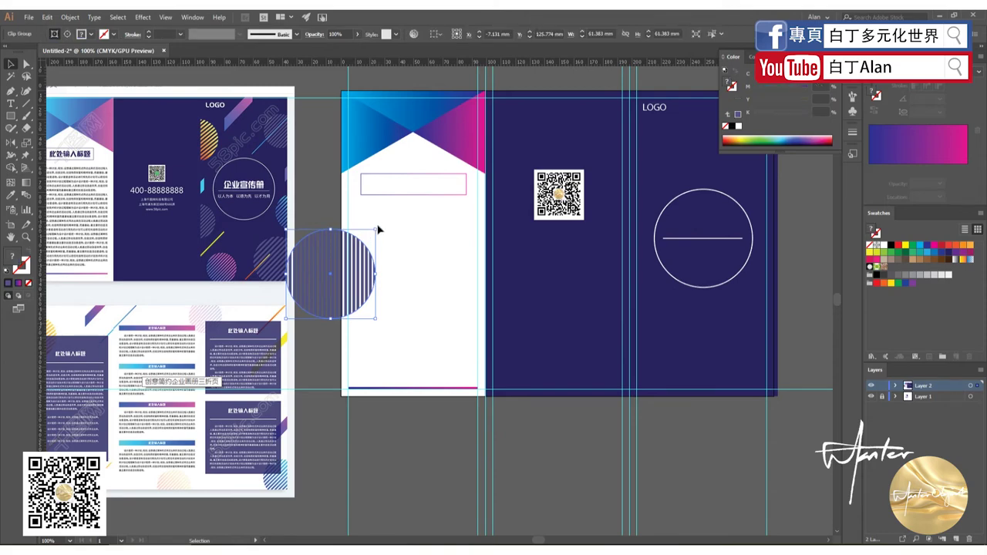
scroll(377, 226, "up", 5)
scroll(444, 273, "down", 1)
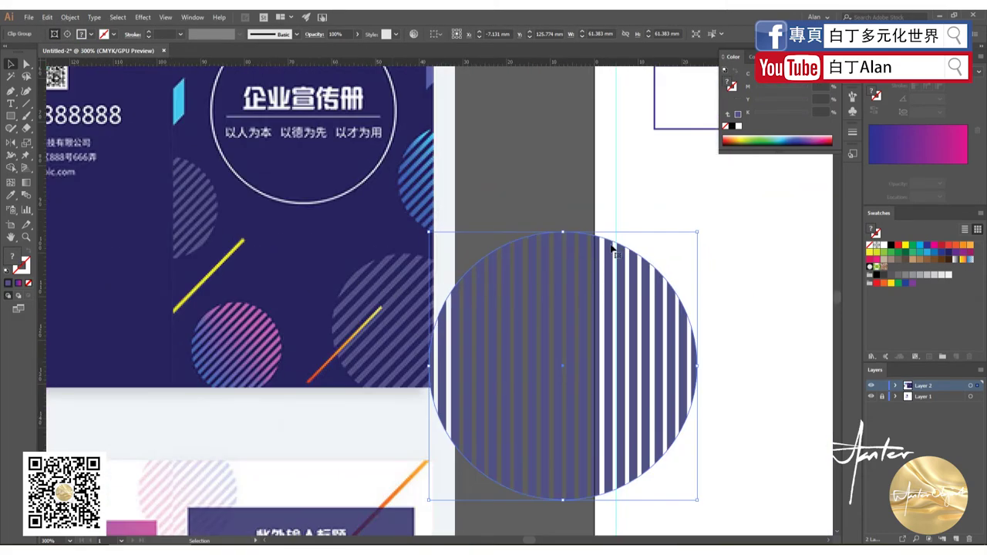
left_click_drag(700, 228, 771, 315)
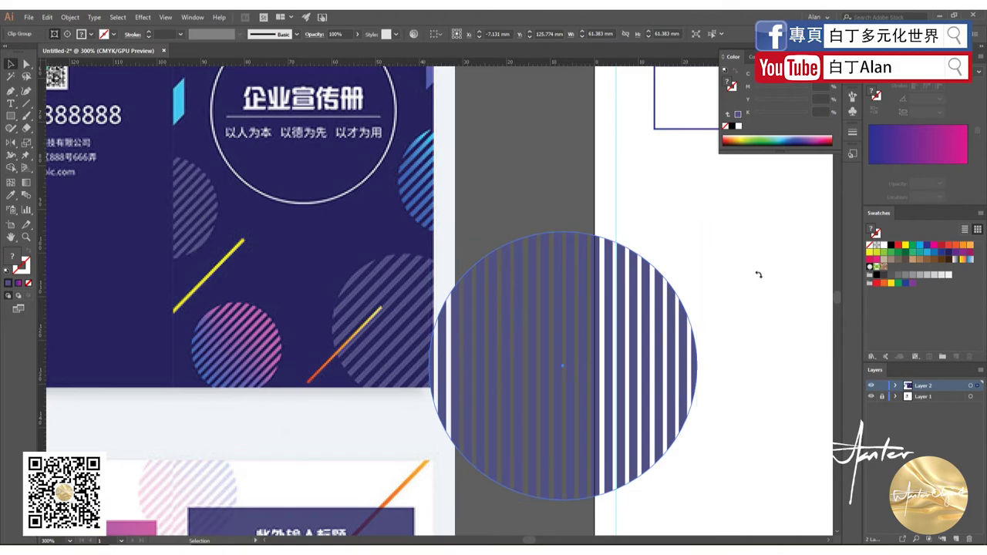
scroll(266, 297, "down", 2)
scroll(266, 298, "down", 5)
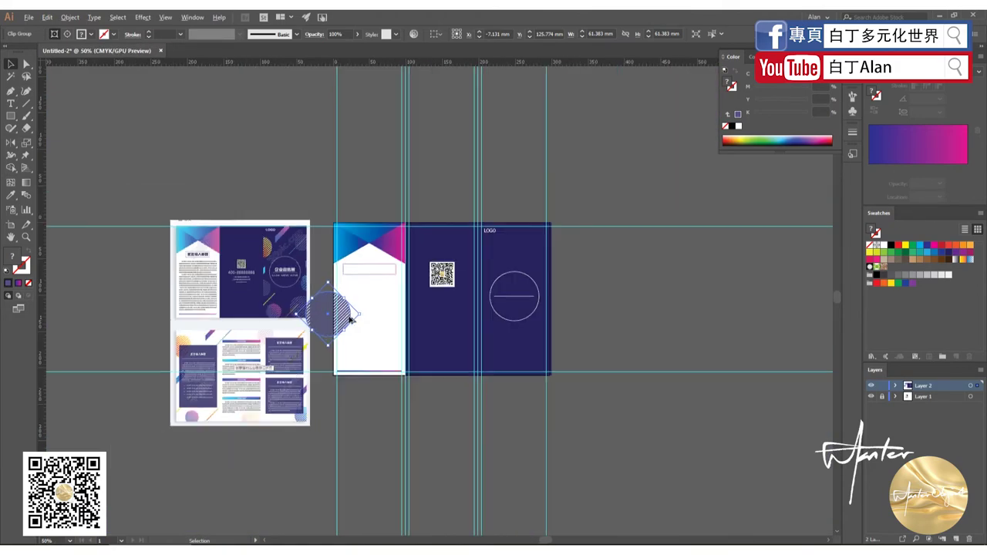
mouse_move(346, 319)
left_mouse_down()
mouse_move(547, 357)
mouse_move(447, 327)
left_mouse_up()
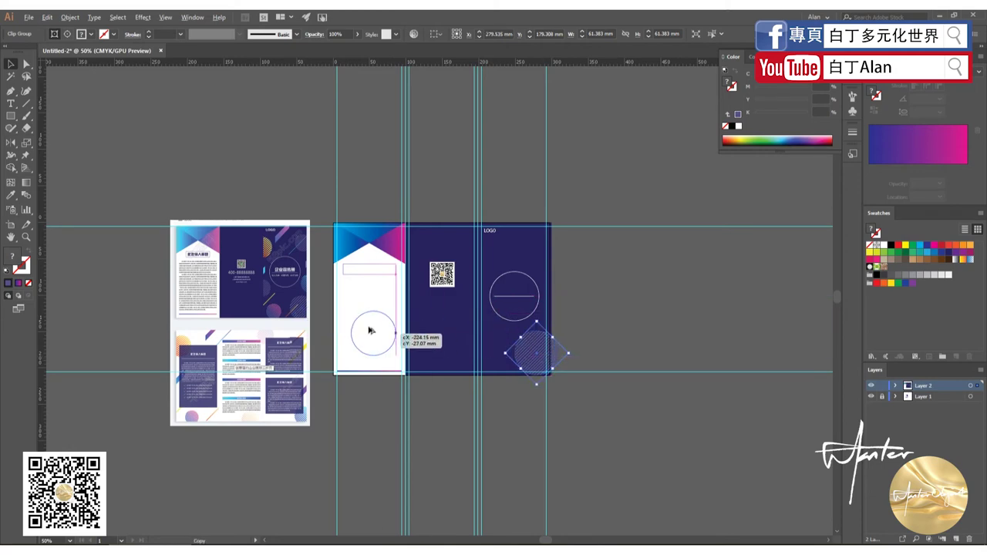
- Place a smaller 46.752 mm copy of the striped circle below the emblem circle
scroll(463, 324, "up", 5)
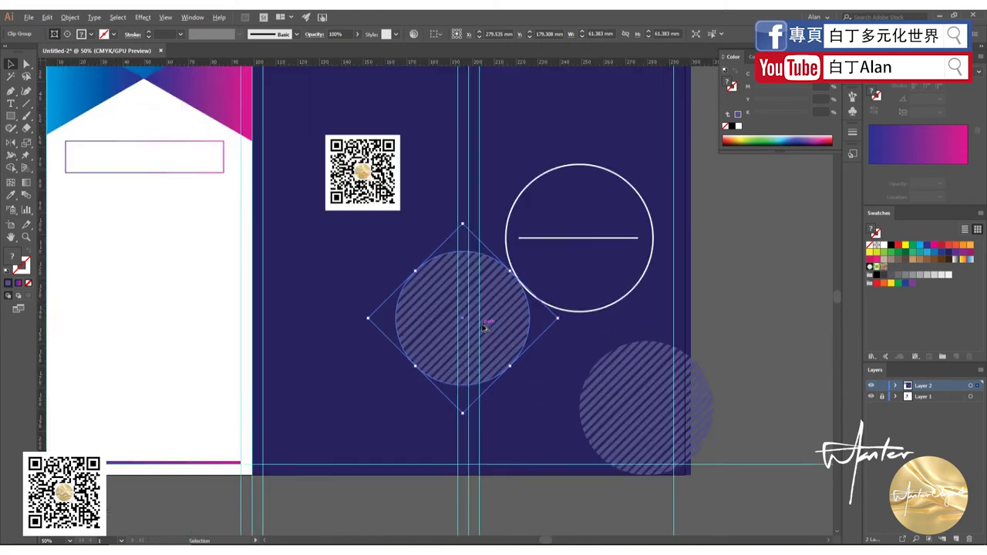
mouse_move(447, 327)
left_mouse_down()
mouse_move(540, 353)
mouse_move(523, 348)
left_mouse_up()
scroll(541, 351, "down", 4)
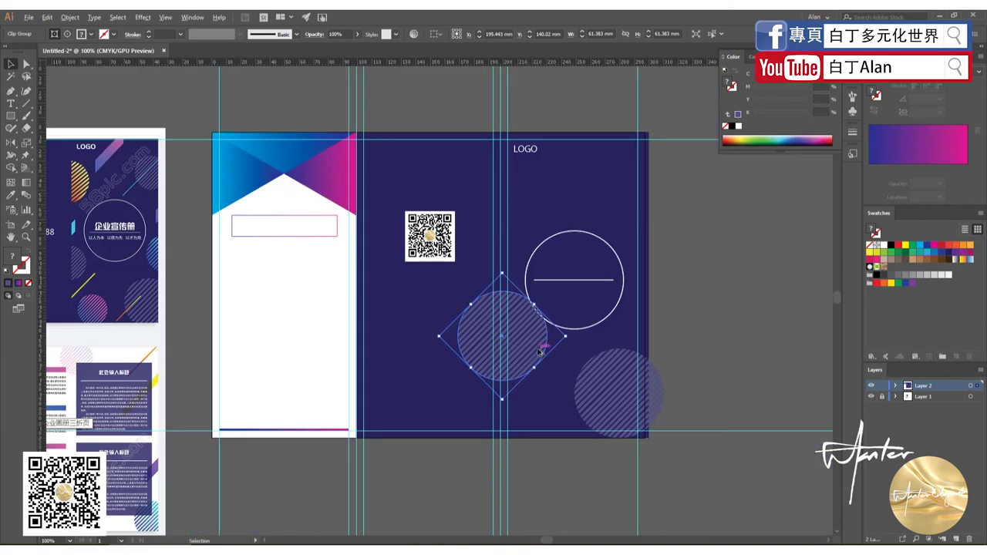
scroll(540, 351, "up", 2)
scroll(551, 343, "up", 1)
left_click_drag(616, 358, 526, 360)
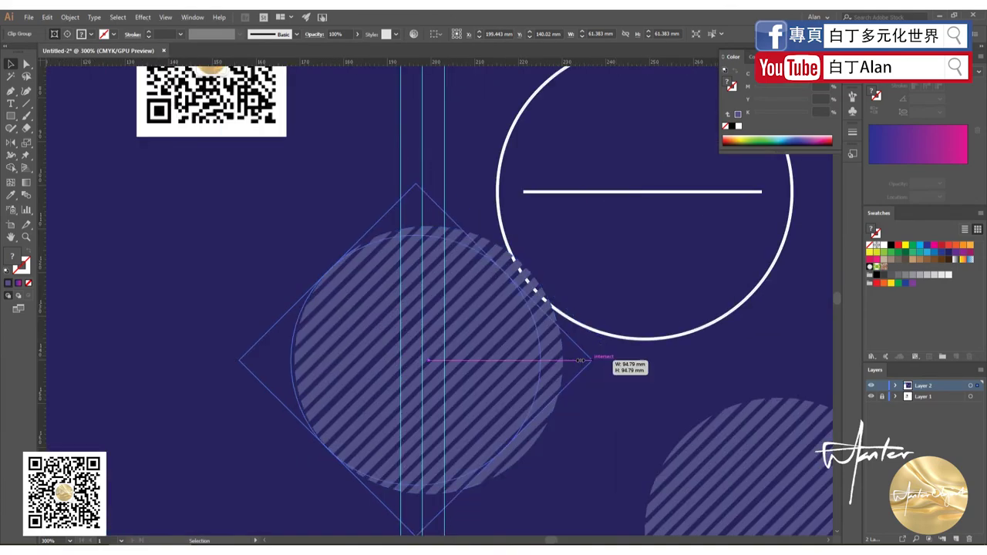
left_click_drag(465, 370, 500, 411)
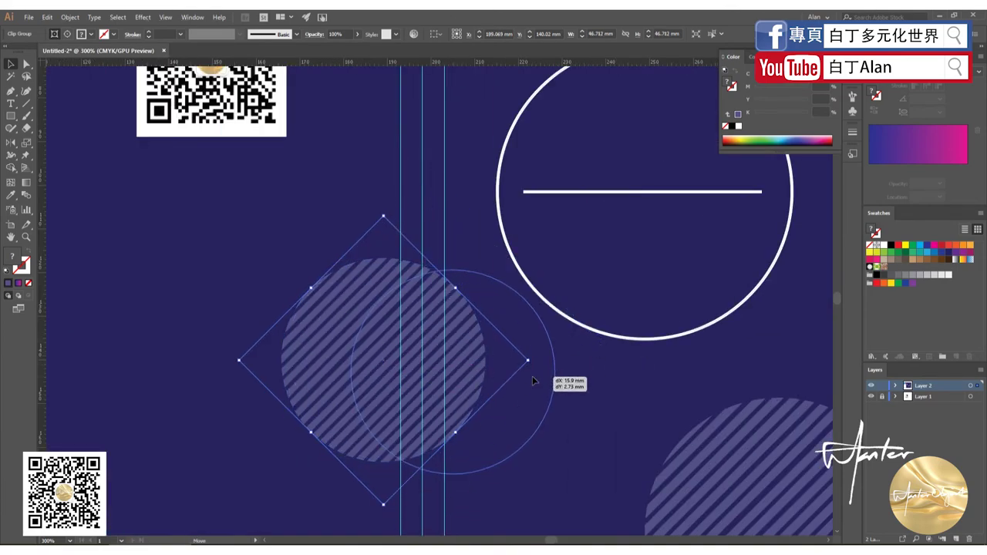
scroll(505, 374, "down", 4)
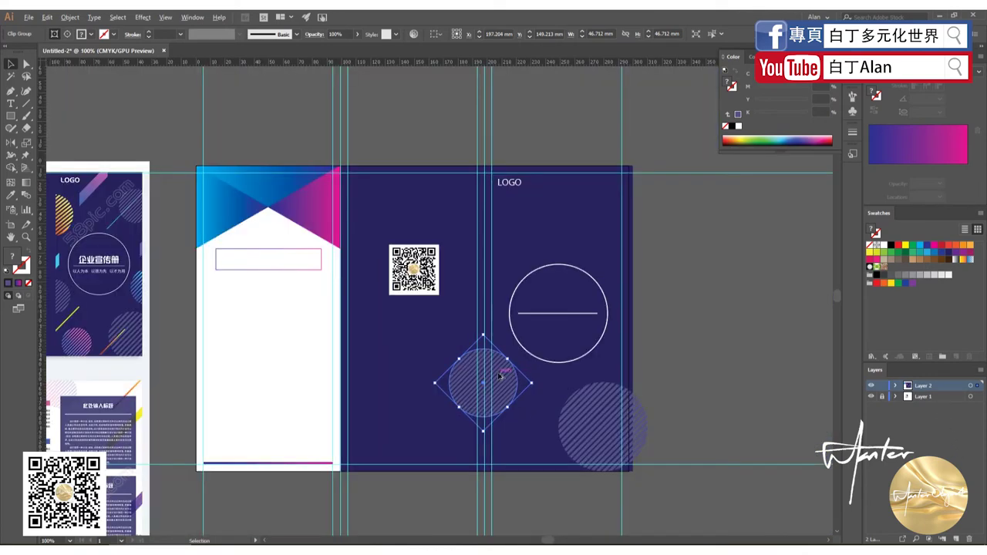
scroll(508, 376, "up", 2)
scroll(509, 376, "up", 2)
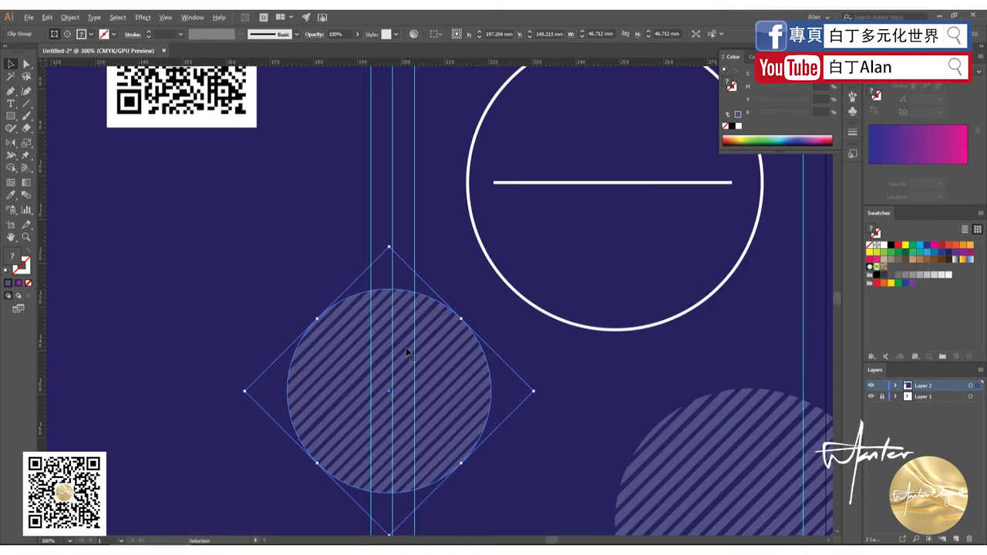
- Clip the striped circle right of the fold with a covering rectangle to trim it
left_click(11, 116)
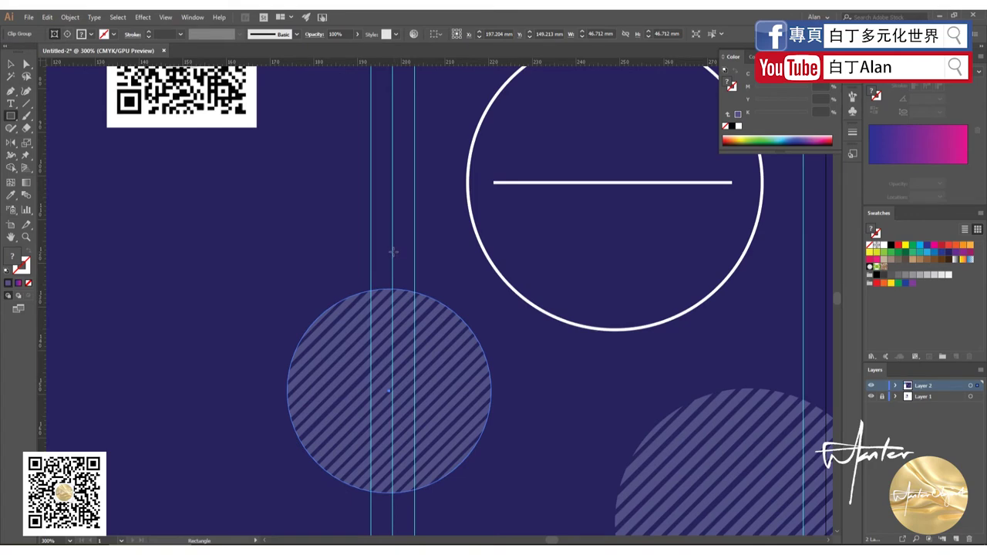
left_click_drag(392, 252, 572, 532)
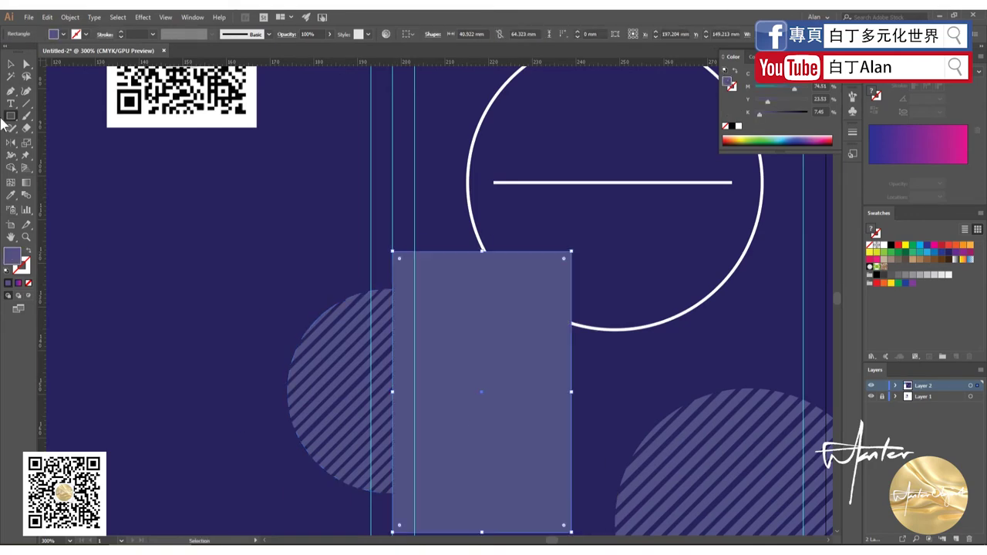
left_click(11, 64)
left_click(369, 393, "shift")
right_click(368, 393)
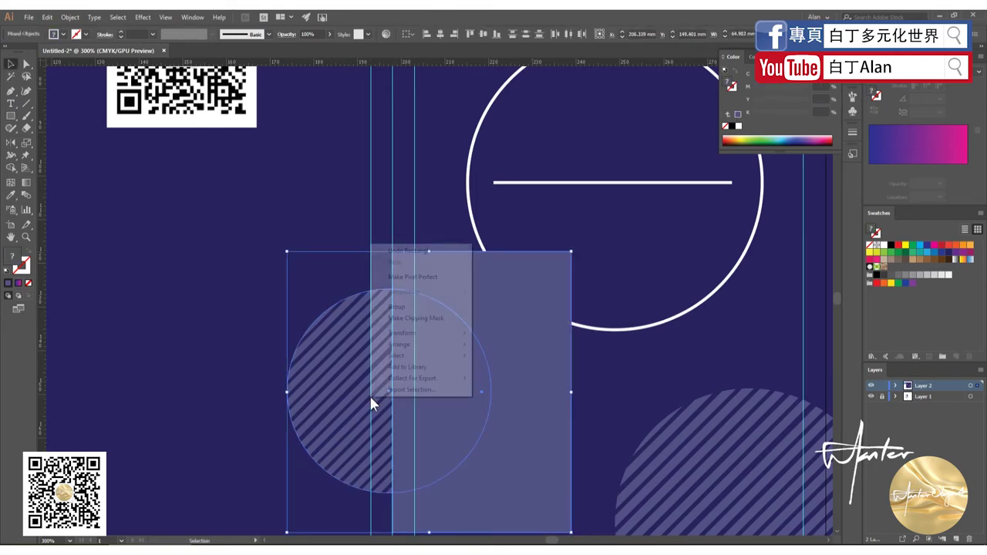
left_click(439, 319)
scroll(524, 390, "down", 3)
scroll(524, 389, "down", 1)
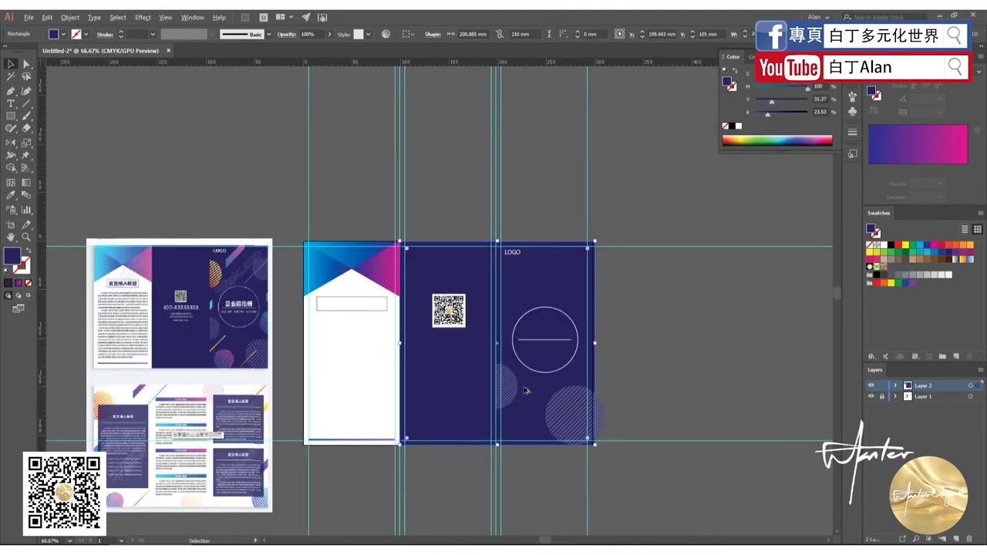
- Place a smaller copy of the striped circle at the top right, clipped at the artboard edge
left_click(577, 408)
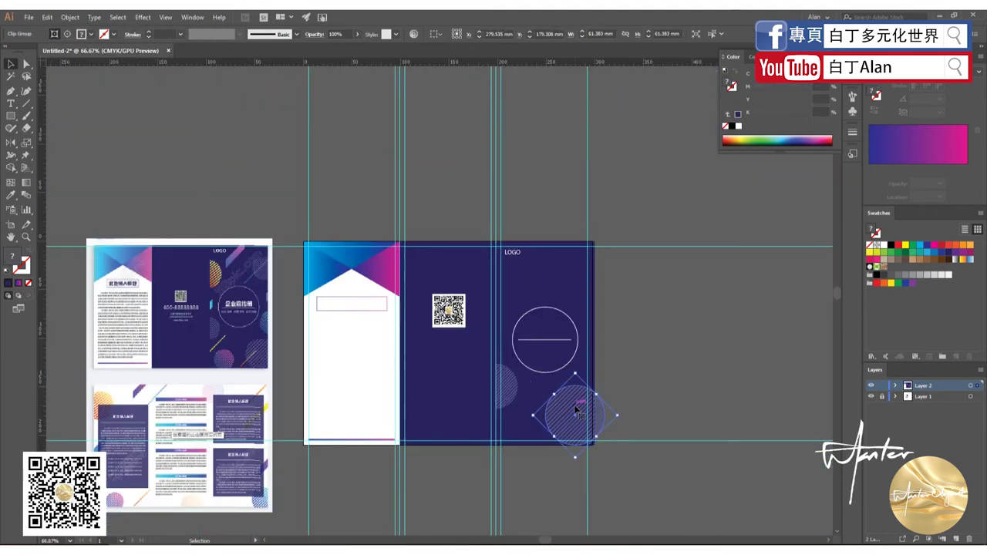
left_click_drag(577, 409, 578, 278)
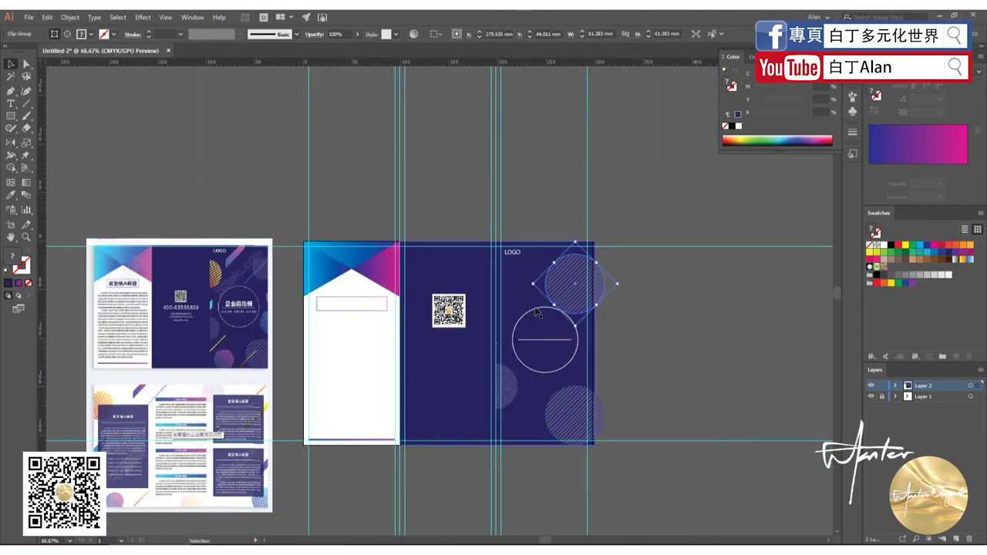
left_click_drag(532, 283, 559, 286)
scroll(559, 285, "up", 3)
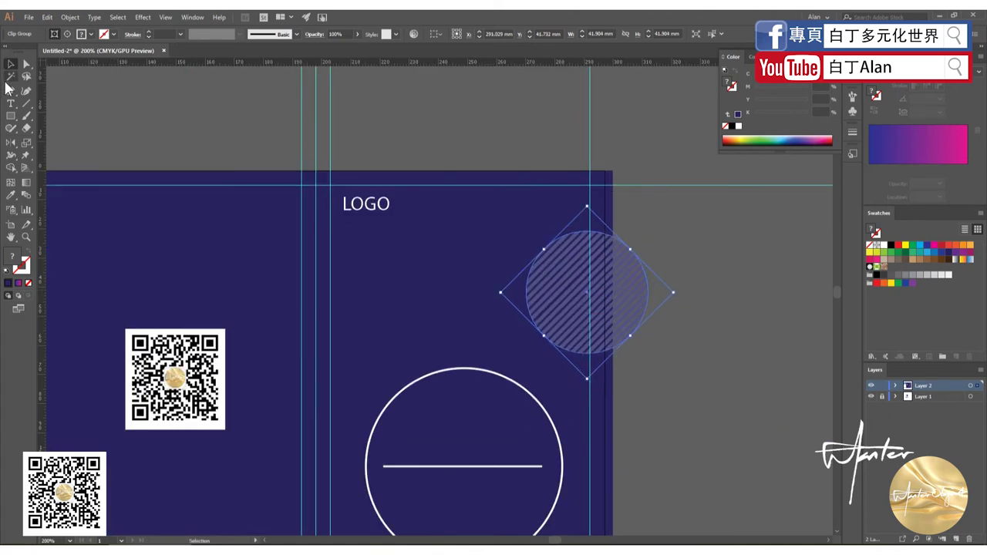
left_click(11, 115)
mouse_move(599, 219)
left_mouse_down()
mouse_move(607, 210)
mouse_move(515, 361)
left_mouse_up()
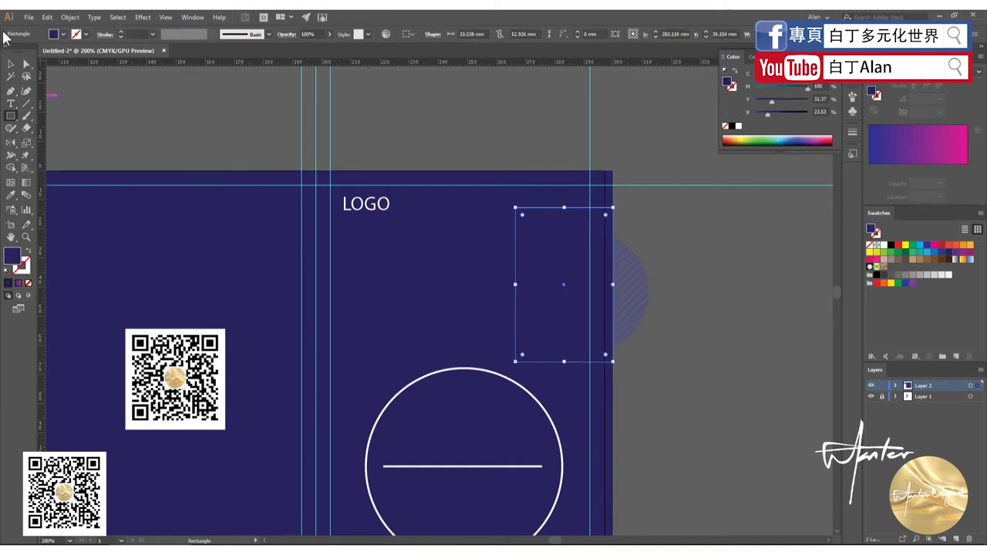
left_click(10, 64)
left_click(641, 314, "shift")
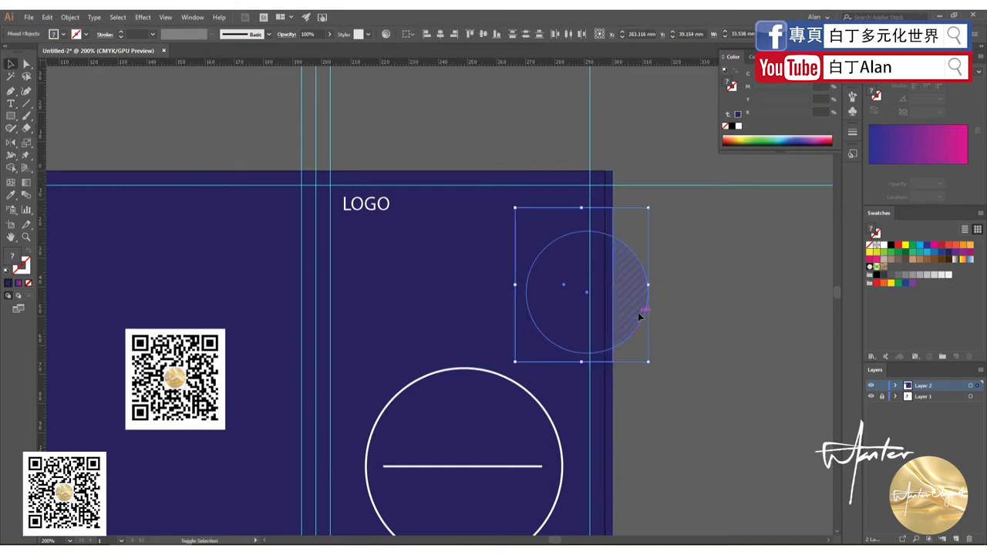
right_click(639, 314)
left_click(683, 383)
left_click(701, 322)
scroll(702, 323, "down", 3)
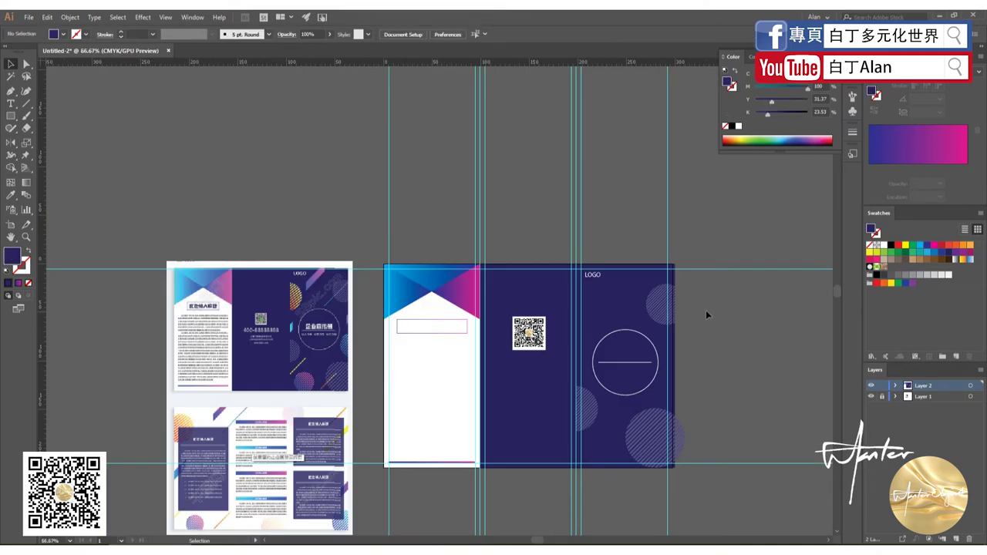
- Draw a slanted parallelogram shard next to the LOGO
scroll(436, 309, "up", 1)
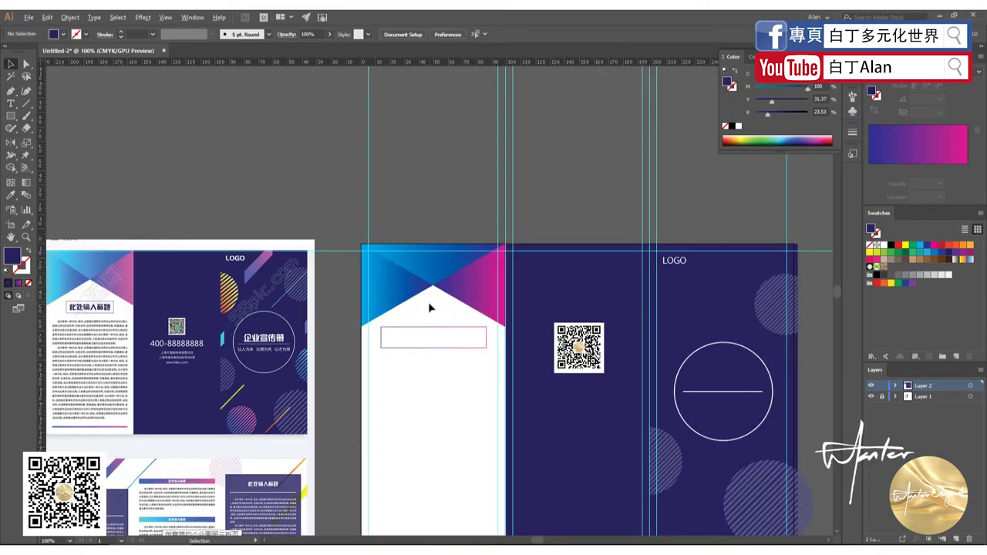
scroll(219, 271, "up", 1)
scroll(219, 271, "down", 1)
scroll(326, 299, "down", 1)
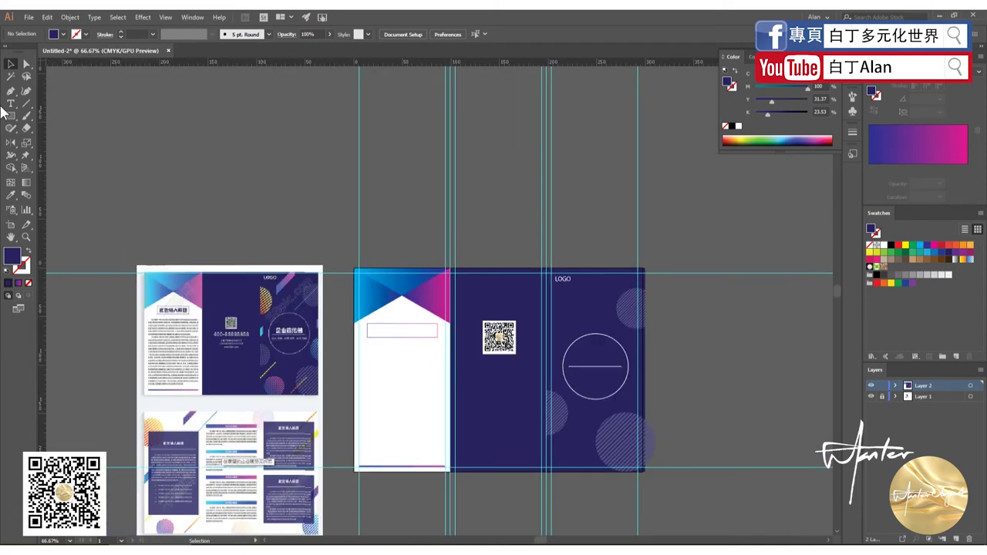
scroll(197, 237, "up", 3)
scroll(401, 370, "up", 1)
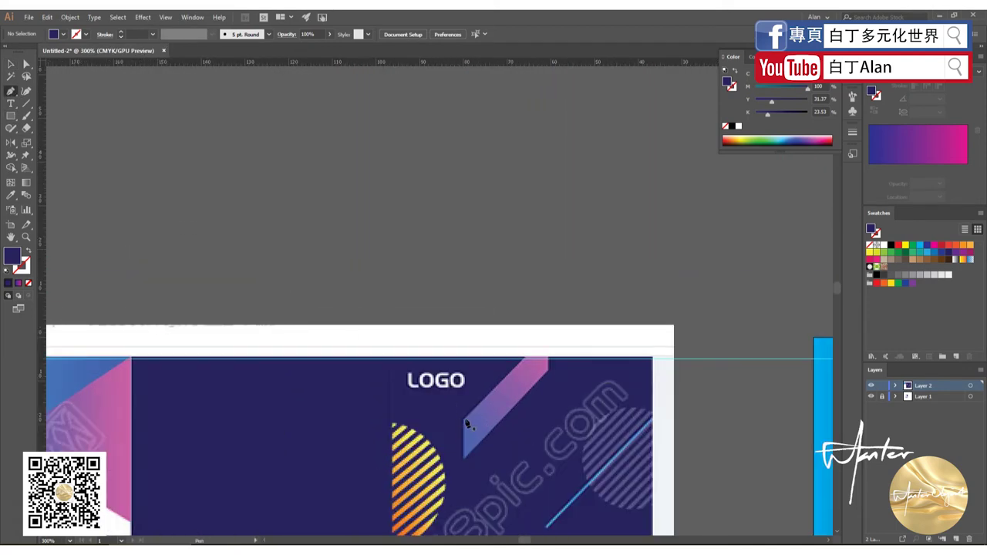
left_click(463, 418)
left_click(463, 461)
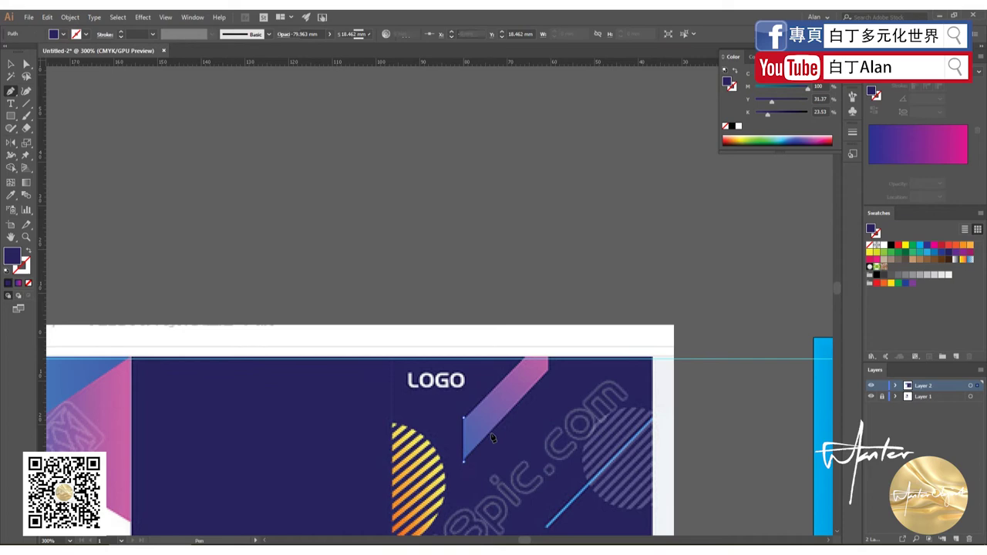
left_click(552, 372)
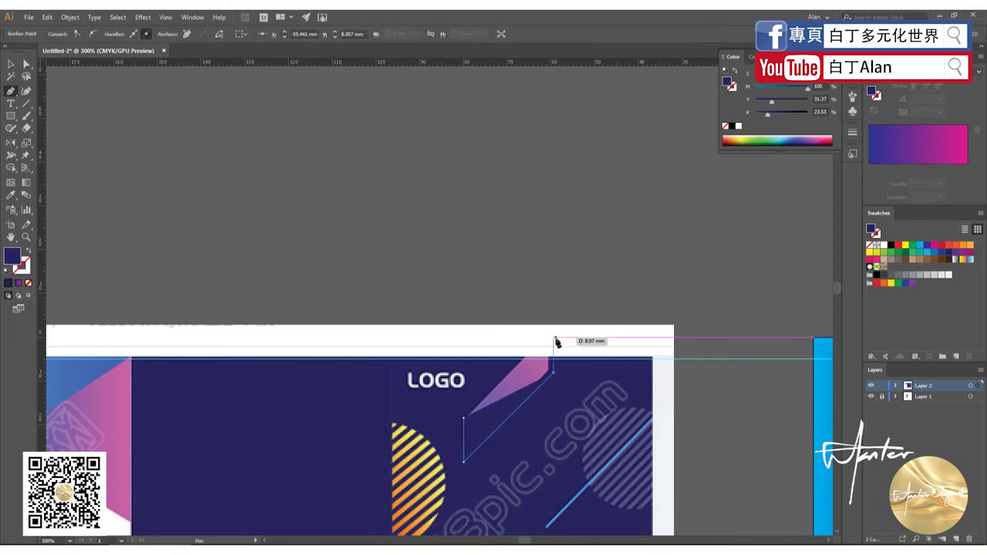
left_click(552, 337)
left_click(463, 418)
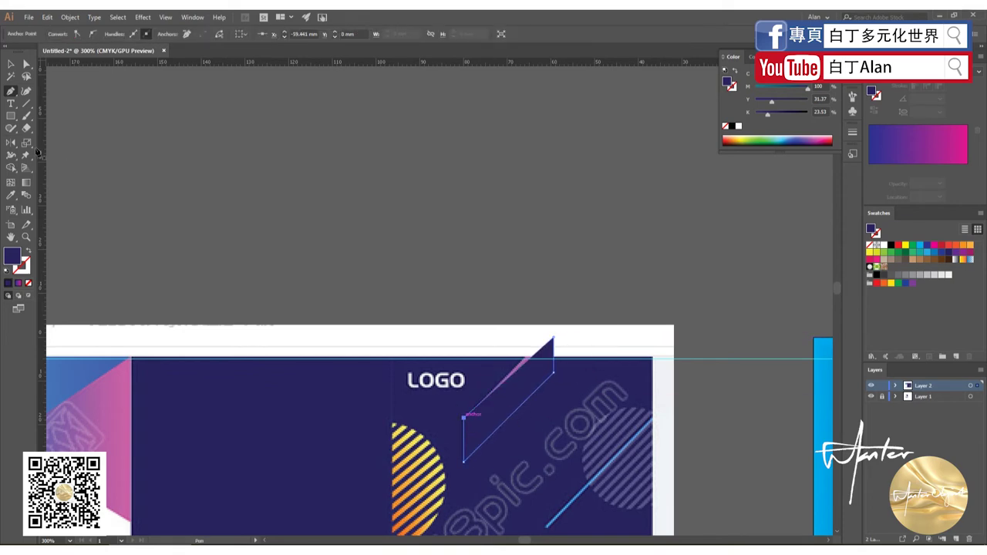
left_click(11, 65)
- Copy the shard onto the right panel and sample the header's blue-to-pink gradient onto it
scroll(315, 309, "down", 2, "alt")
scroll(392, 353, "down", 1, "alt")
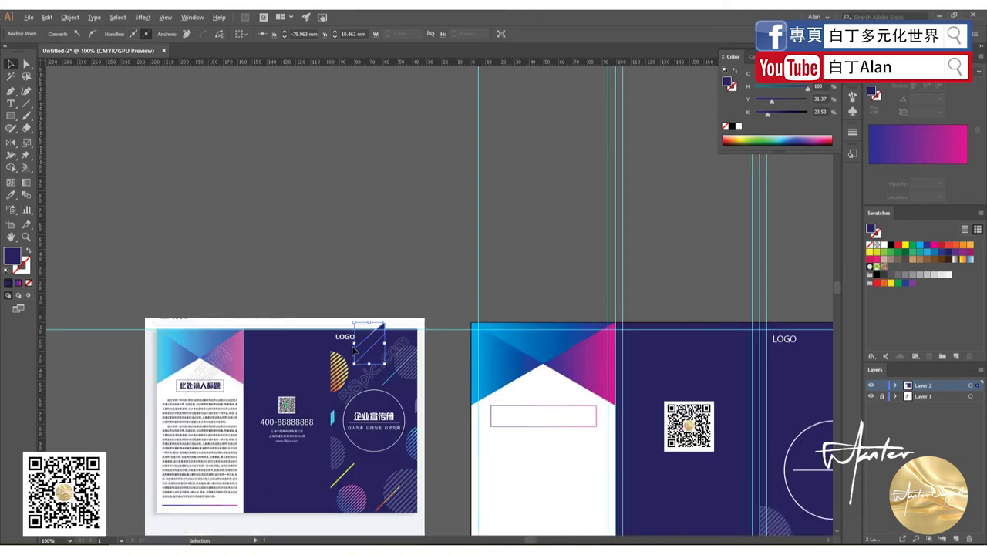
left_click_drag(374, 348, 818, 356)
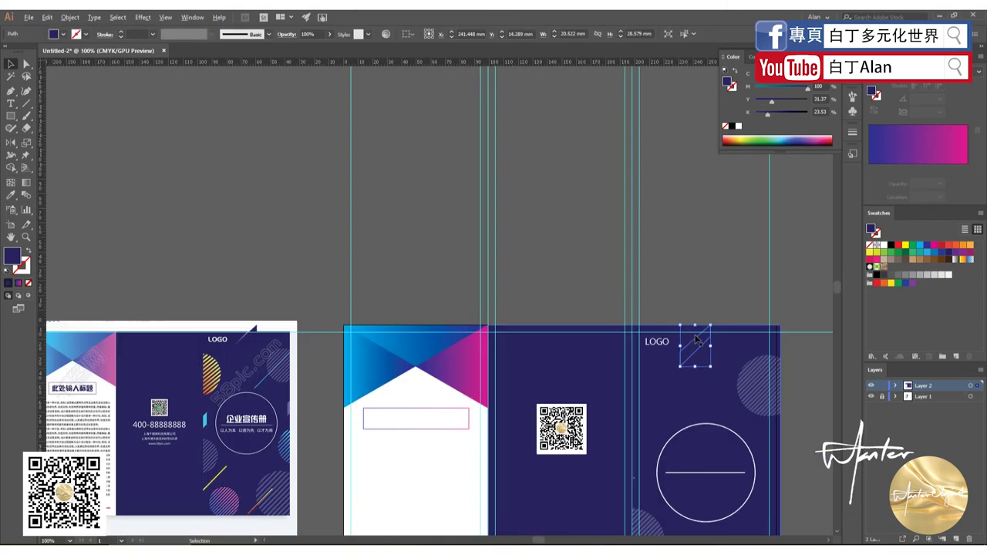
scroll(282, 277, "down", 1)
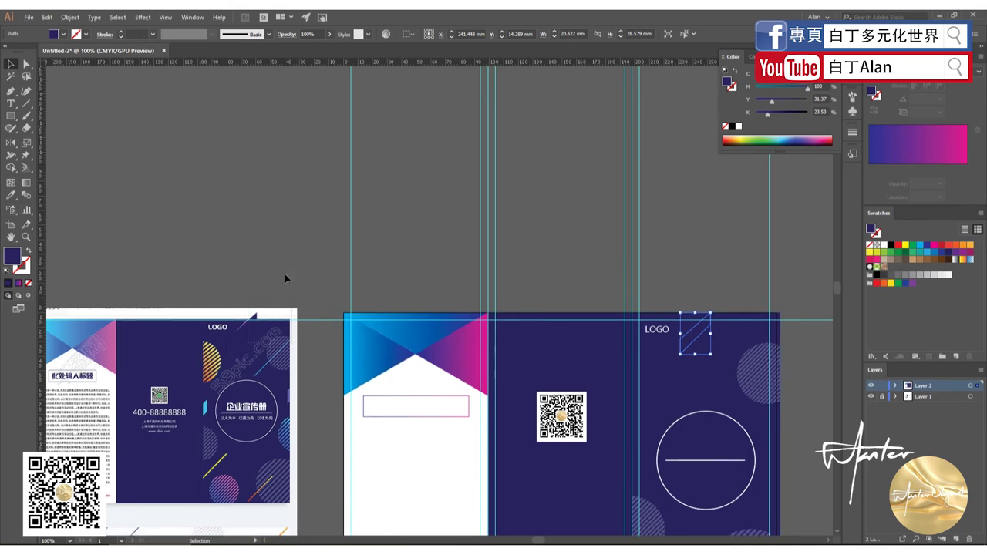
mouse_move(285, 277)
left_mouse_down()
mouse_move(246, 329)
mouse_move(689, 336)
left_mouse_up()
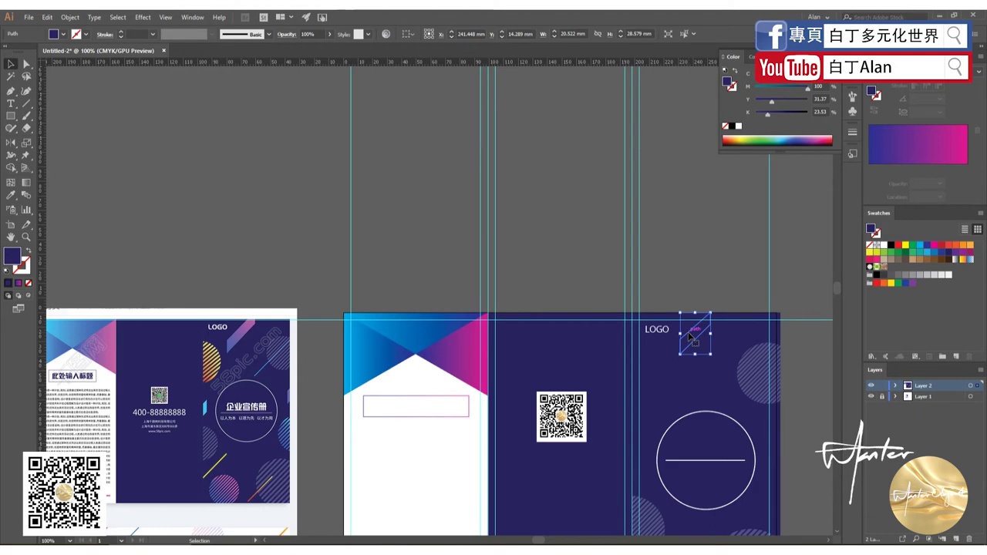
key("i")
left_click(441, 326)
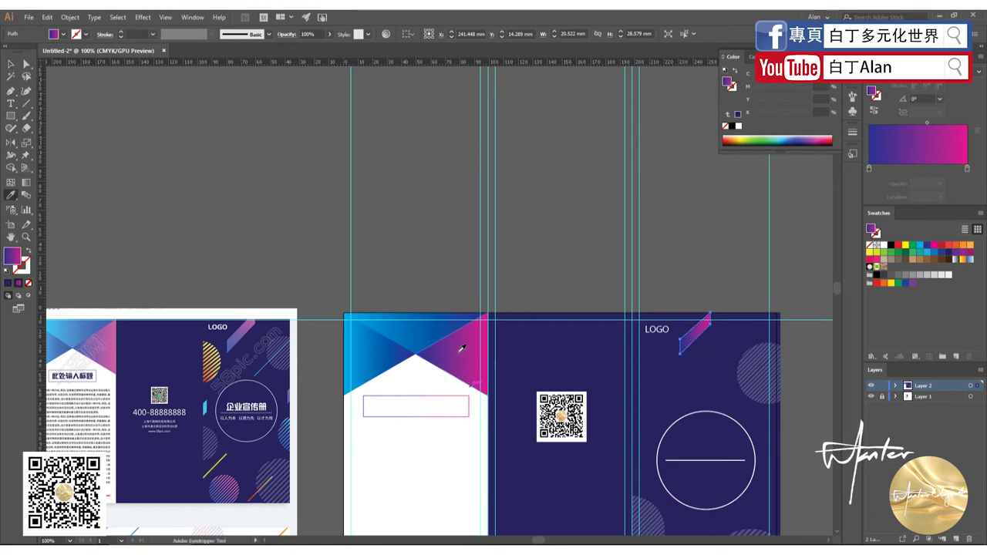
left_click(10, 64)
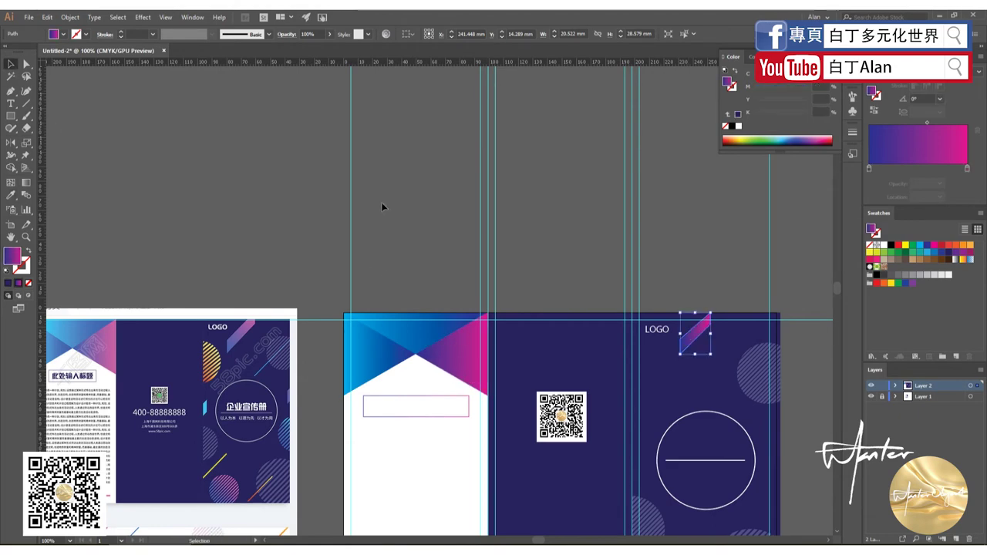
- Stretch the shard's top anchor upward and move it up past the top edge
scroll(713, 329, "up", 3)
key("a")
left_click(707, 285)
left_click_drag(708, 285, 704, 276)
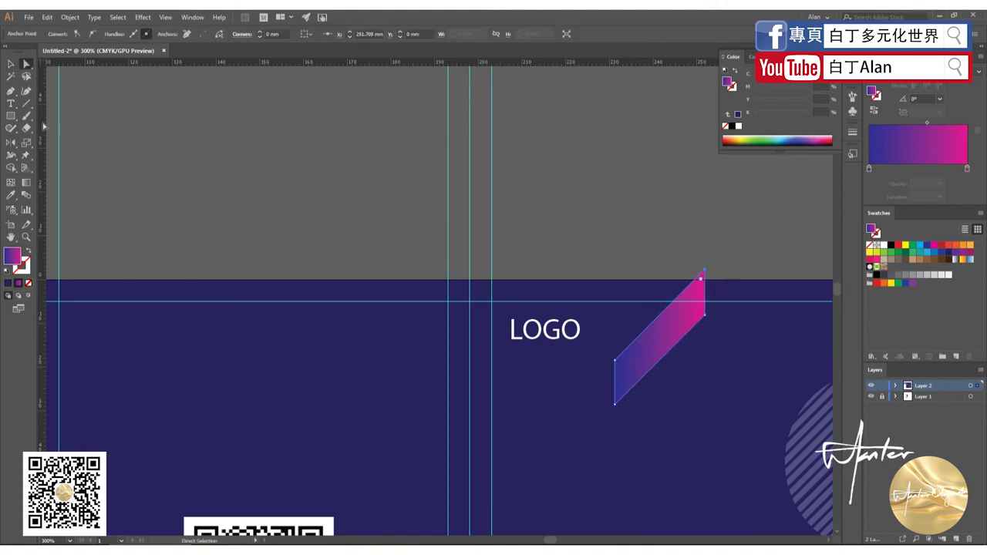
left_click(10, 65)
left_click_drag(671, 335, 669, 303)
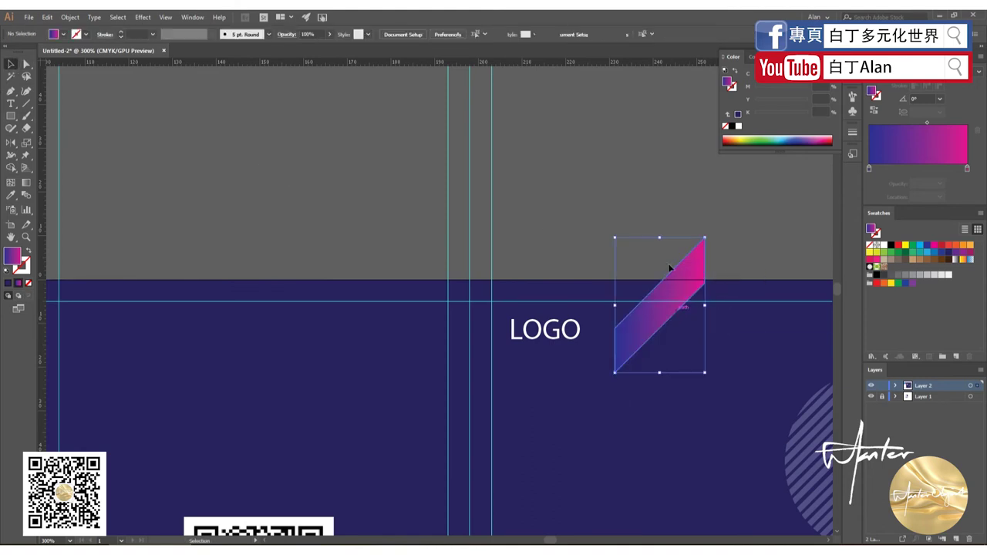
left_click(661, 239)
scroll(660, 235, "down", 2)
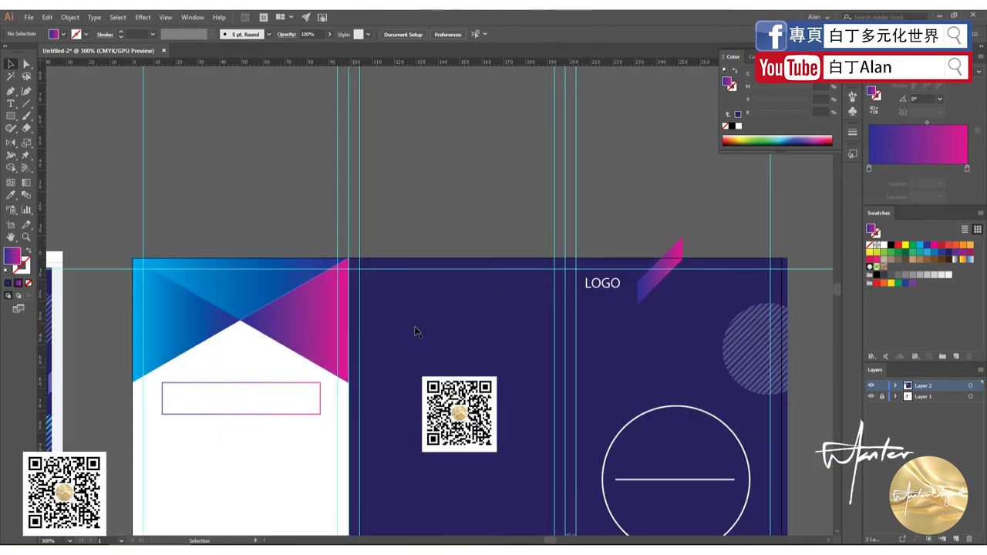
- Copy the hatched circle from the panel's right edge to just below LOGO
scroll(413, 331, "down", 2)
scroll(338, 343, "up", 2)
scroll(239, 340, "down", 4)
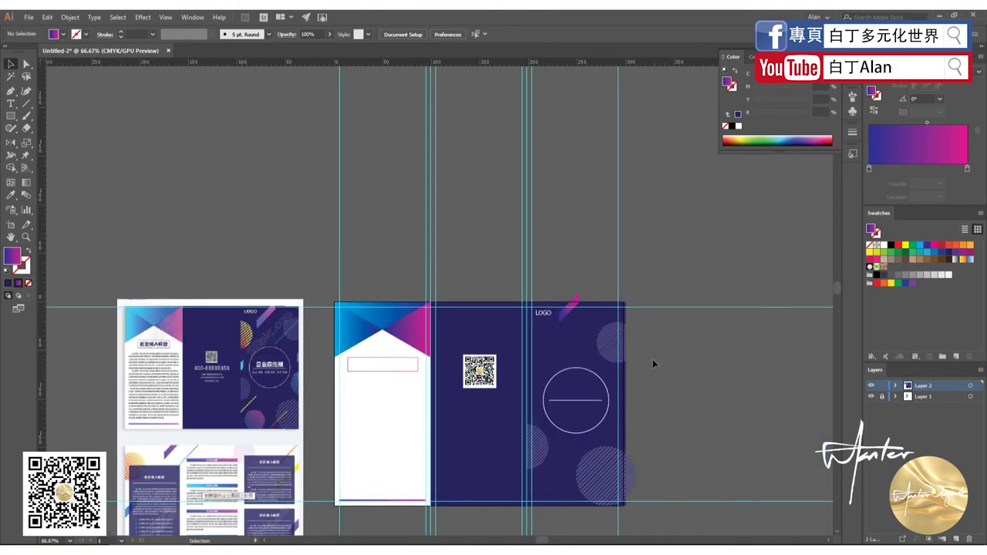
scroll(227, 351, "up", 4)
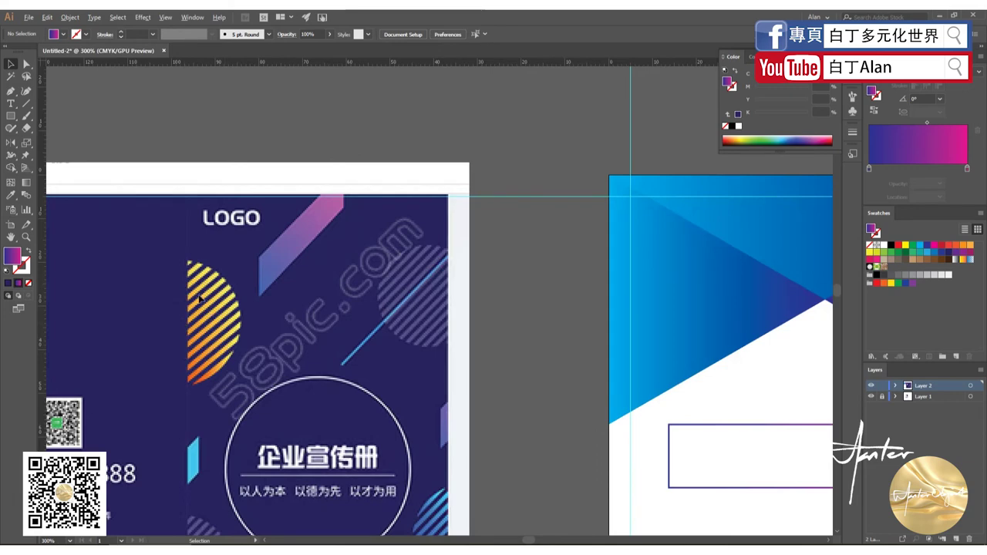
scroll(202, 344, "down", 2)
scroll(308, 347, "down", 1)
scroll(540, 347, "down", 1)
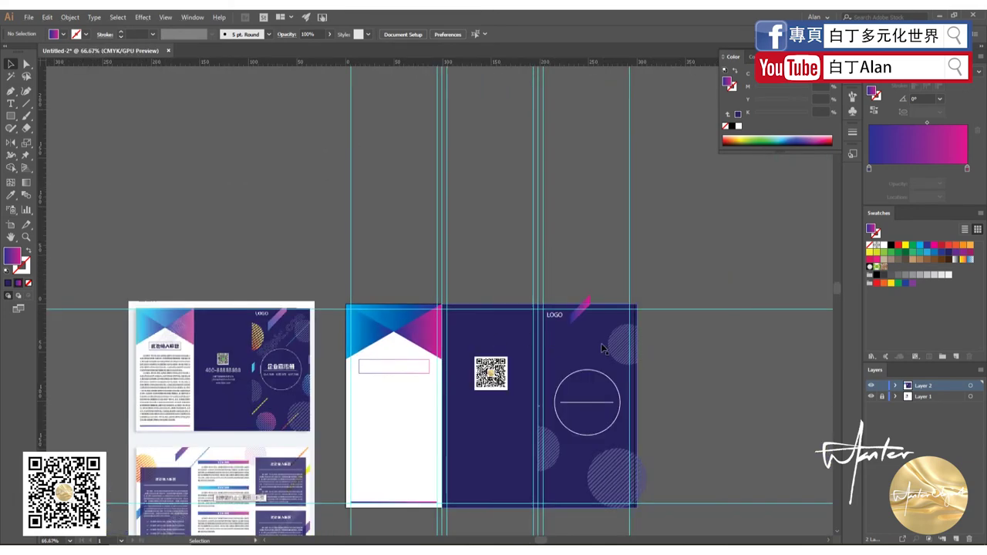
left_click(620, 343)
left_click_drag(621, 347, 550, 363)
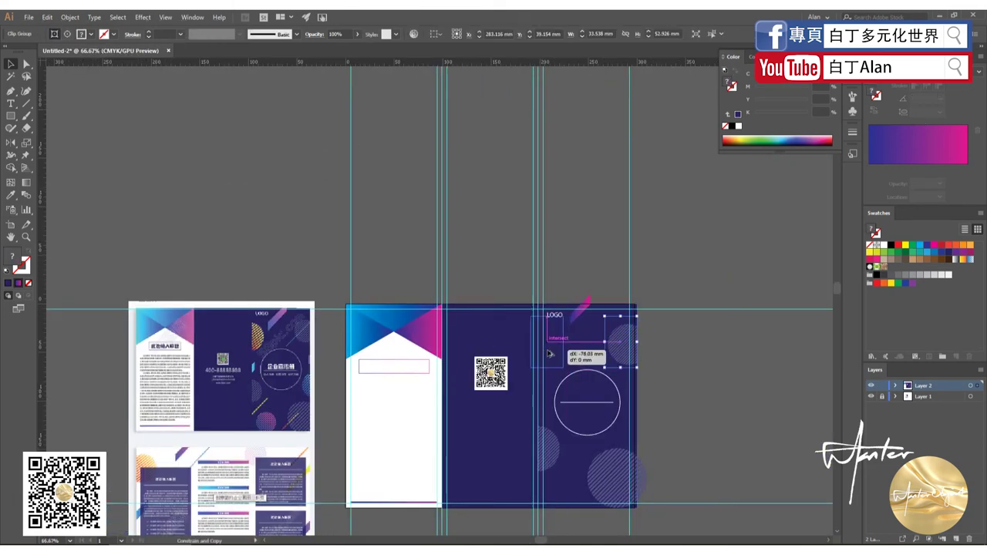
scroll(550, 358, "up", 2)
- Release the copy's clipping mask and check the hidden mask rectangle in Outline view
double_click(554, 353)
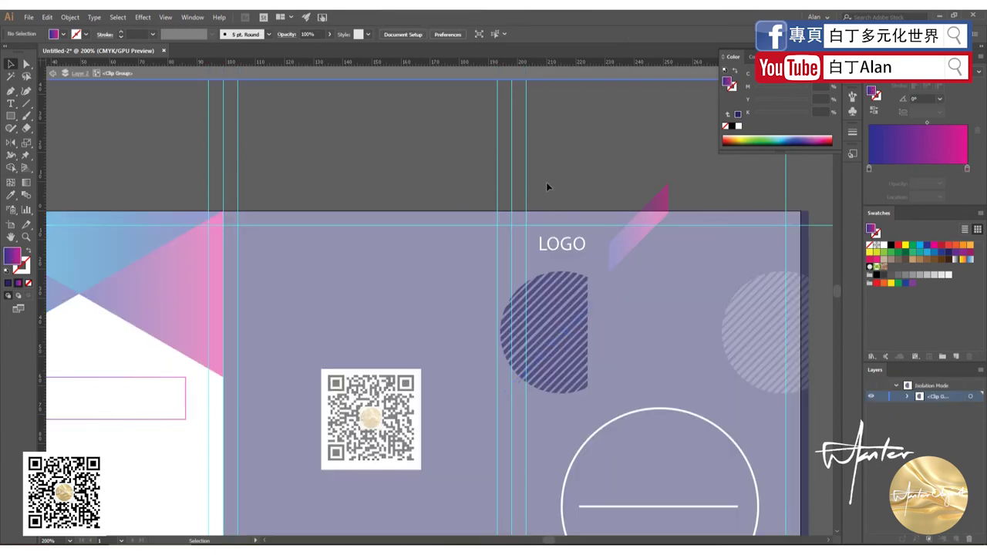
double_click(546, 182)
right_click(572, 351)
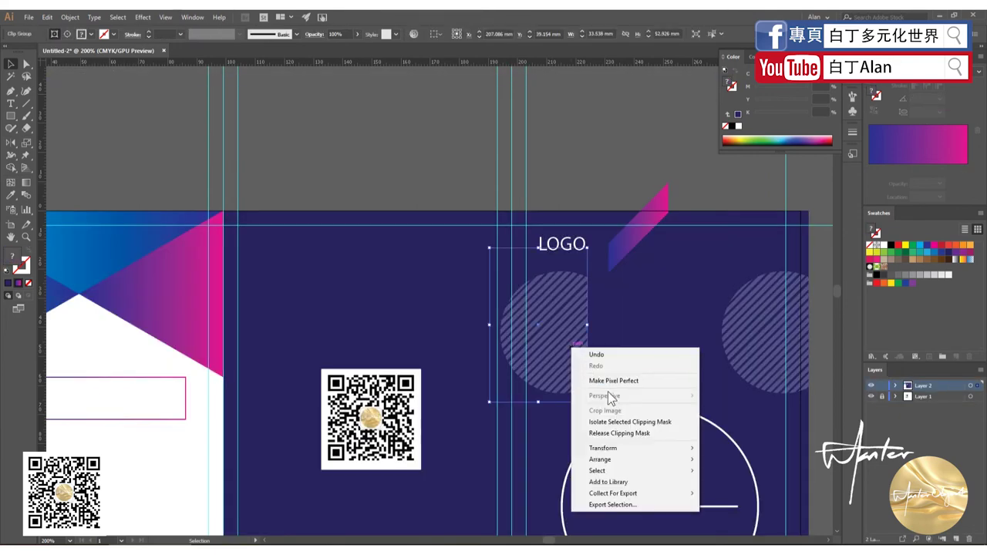
left_click(614, 434)
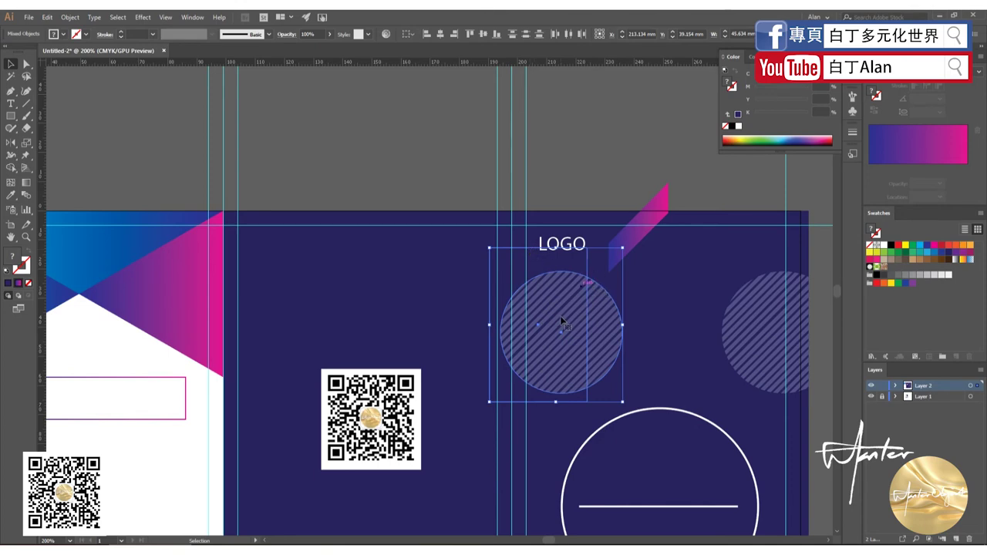
left_click(622, 296)
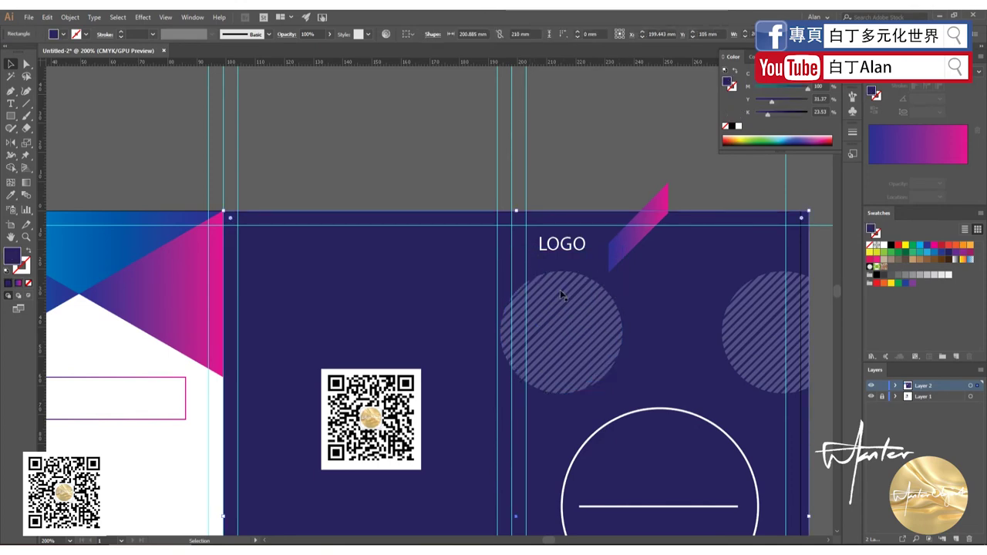
left_click(582, 264)
left_click(574, 170)
key("a")
key("ctrl+y")
key("v")
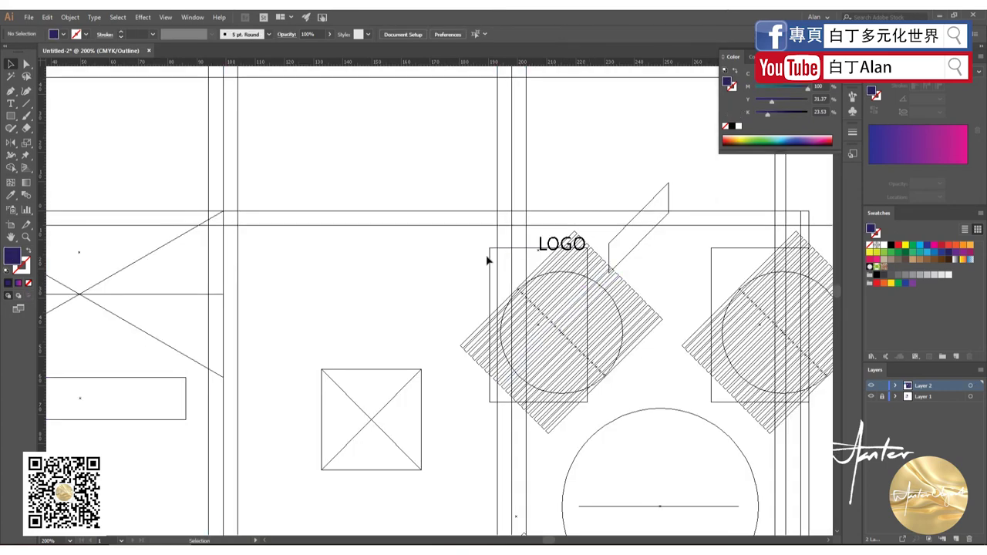
key("ctrl+y")
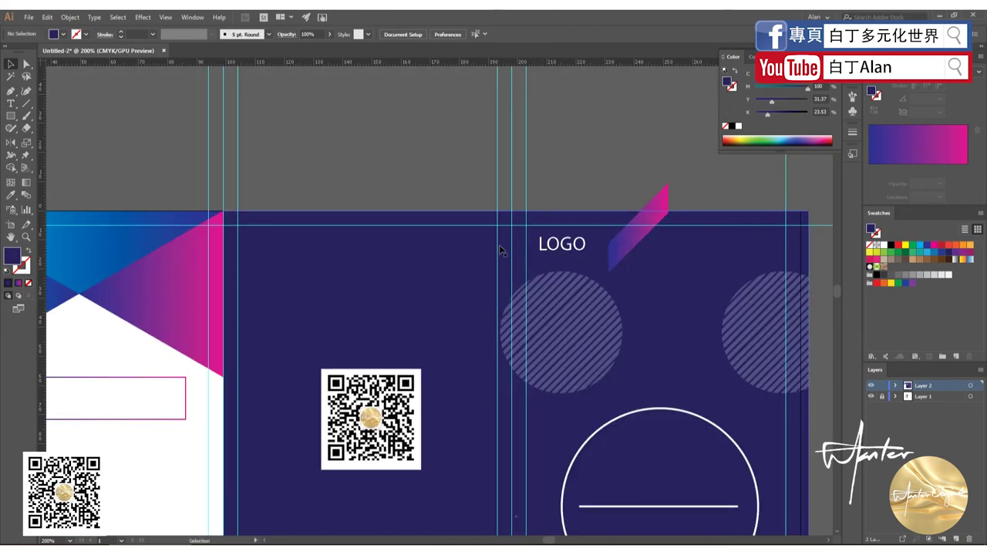
- Fill the mask rectangle yellow and reposition and widen it over the hatched circle
left_click(508, 249)
left_click(508, 249)
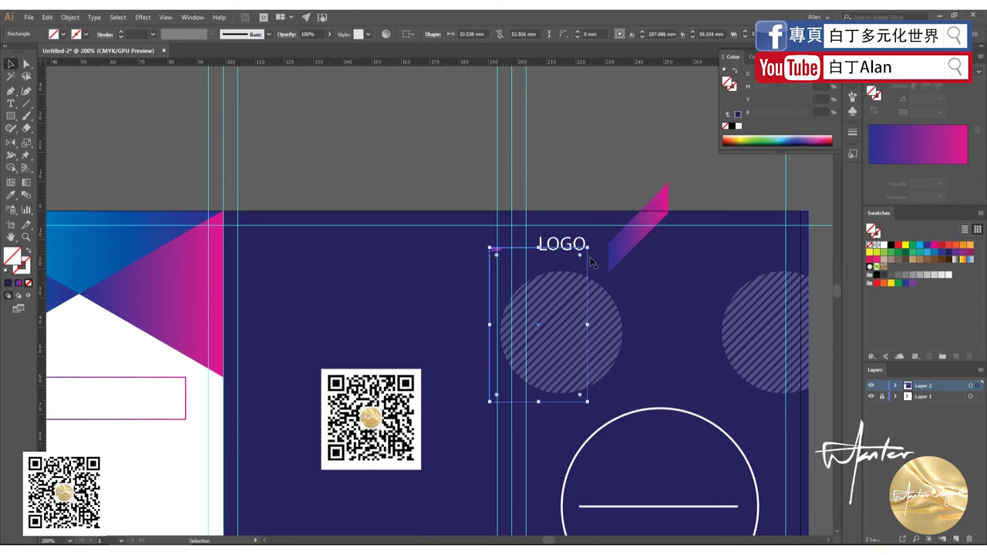
left_click(6, 283)
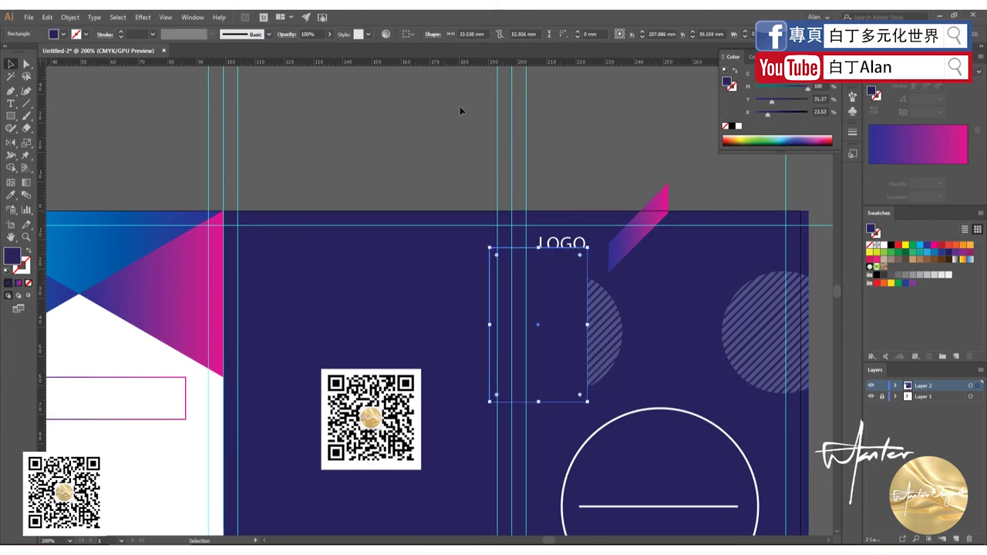
key("ctrl+minus")
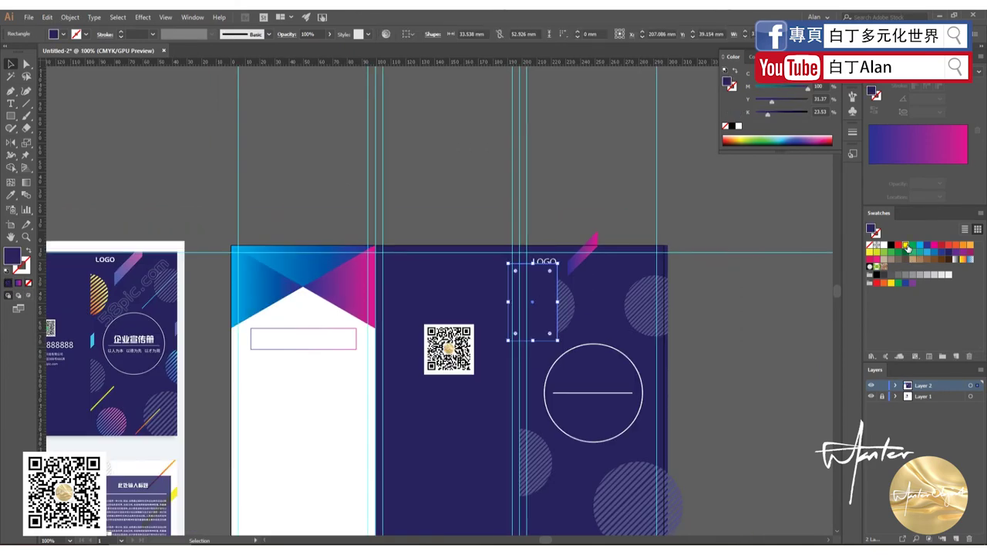
left_click(908, 247)
scroll(549, 286, "up", 3)
left_click_drag(544, 287, 562, 295)
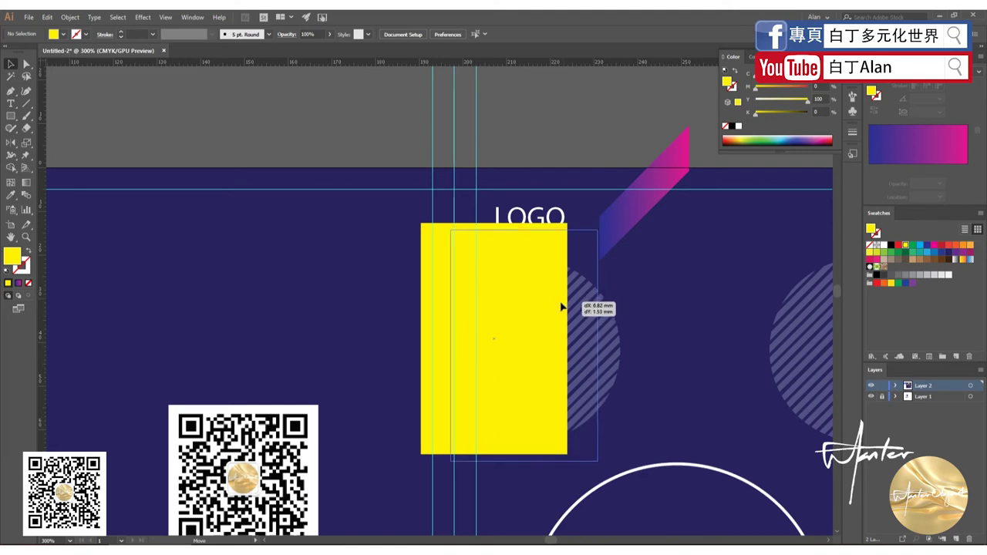
left_click_drag(563, 300, 564, 312)
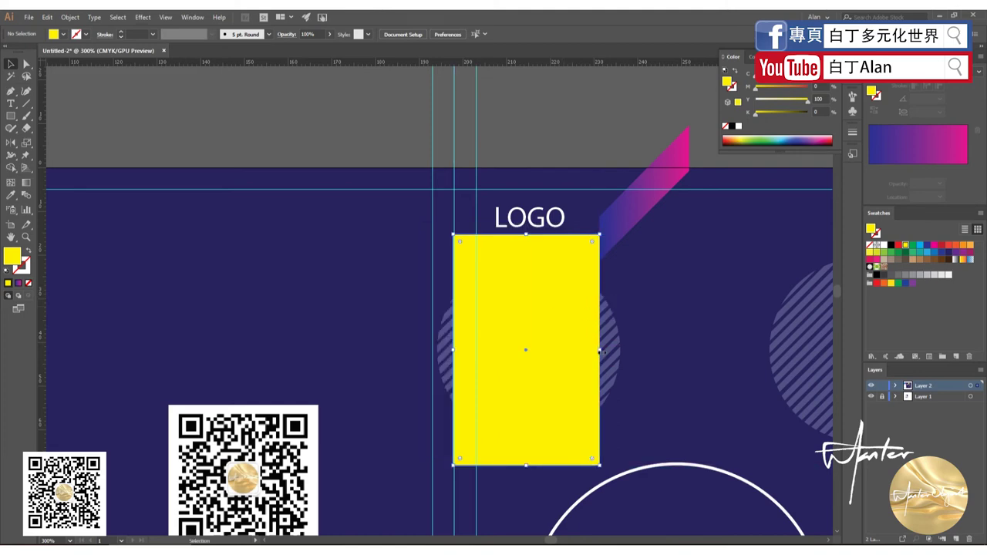
left_click_drag(629, 349, 629, 350)
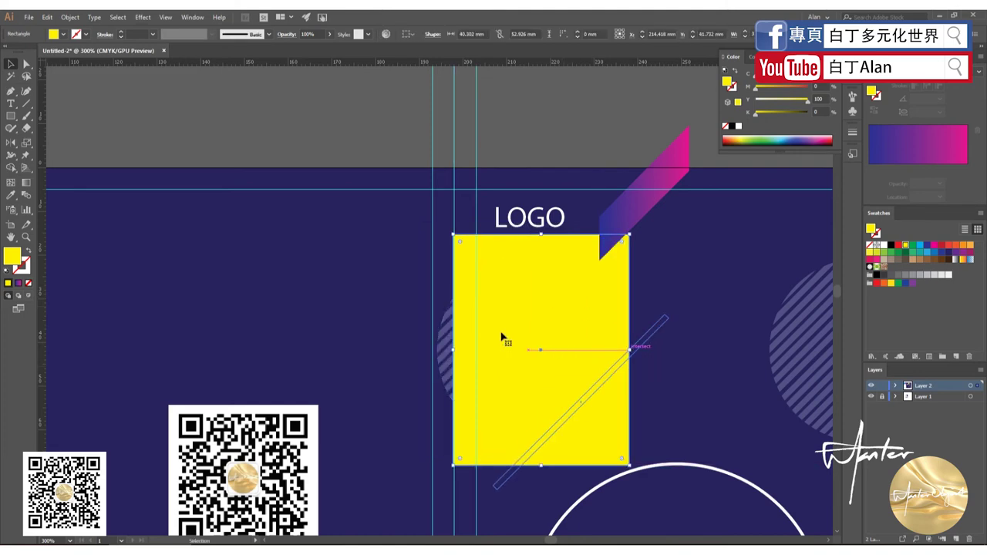
- Clip the hatched circle with the yellow rectangle and zoom out to view the brochure
left_click(445, 348, "shift")
right_click(446, 348)
left_click(474, 416)
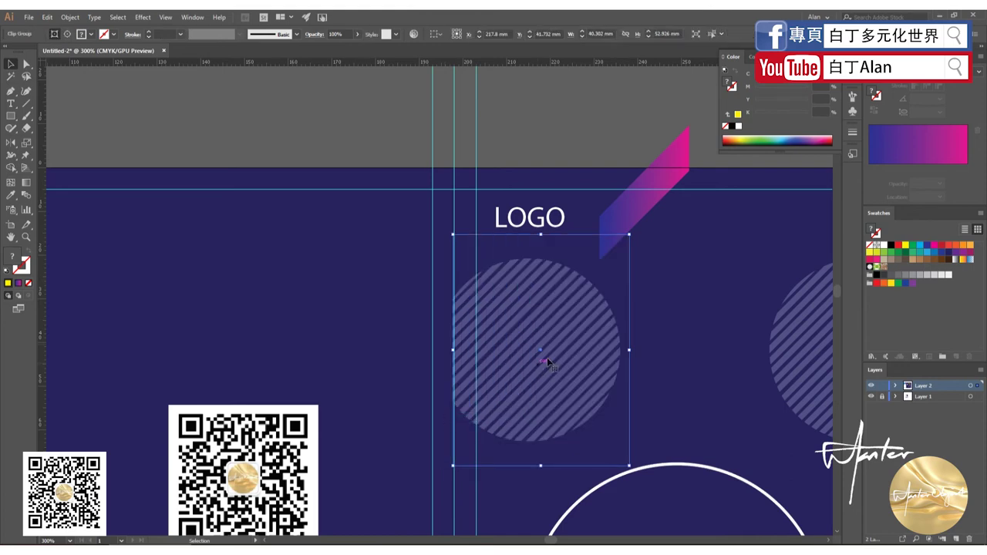
key("ctrl+alt+0")
key("ctrl+plus")
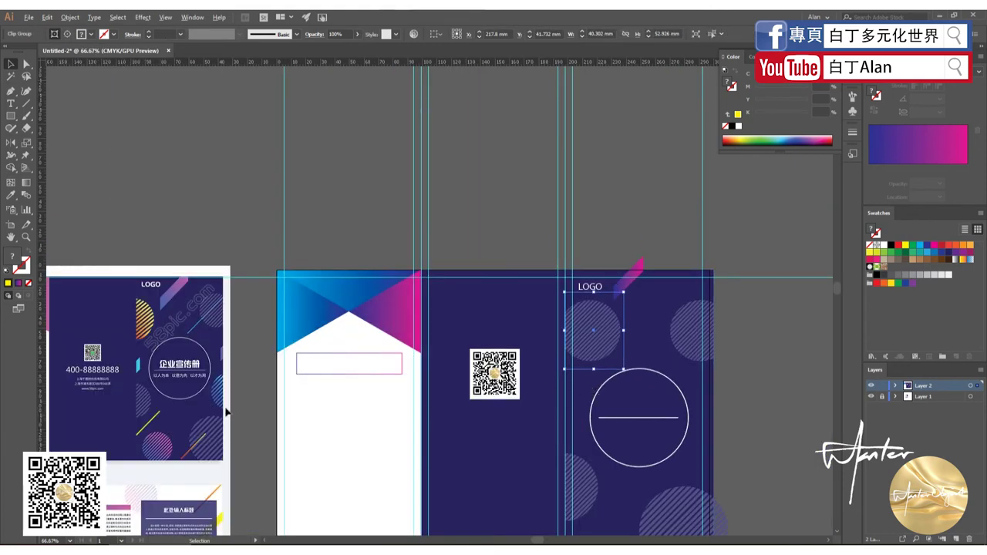
- Give the stripes inside the clip group a gradient with red and yellow stops
double_click(592, 330)
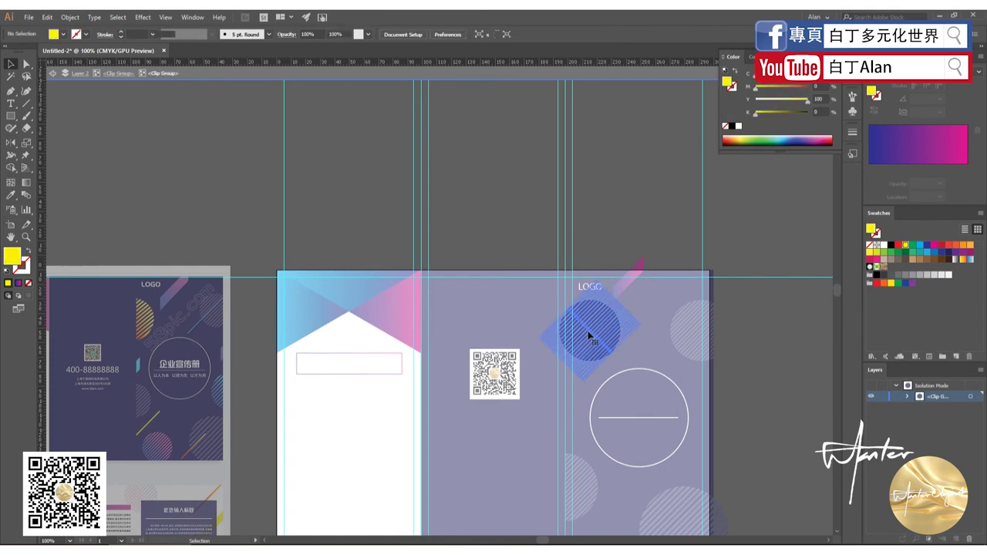
double_click(591, 336)
left_click(592, 279)
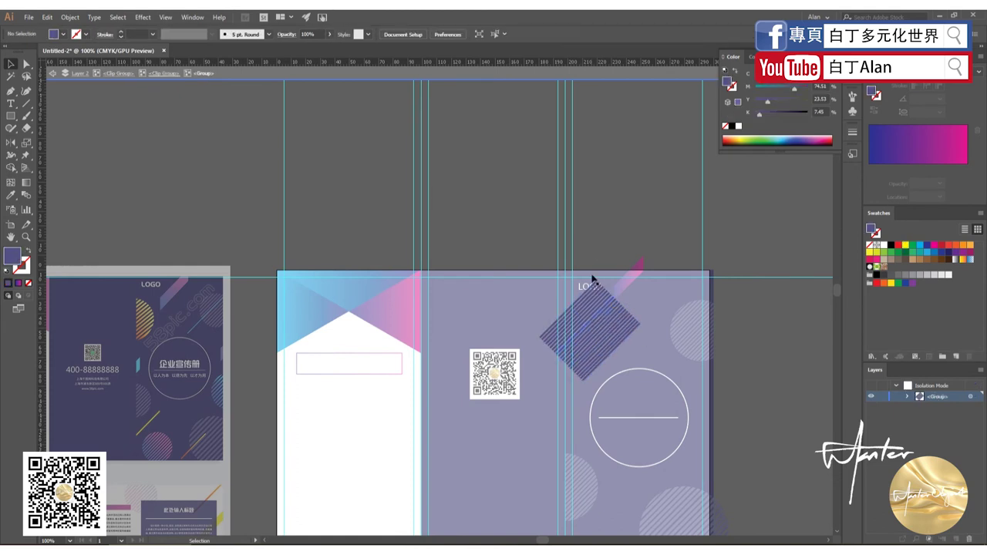
left_click(598, 314)
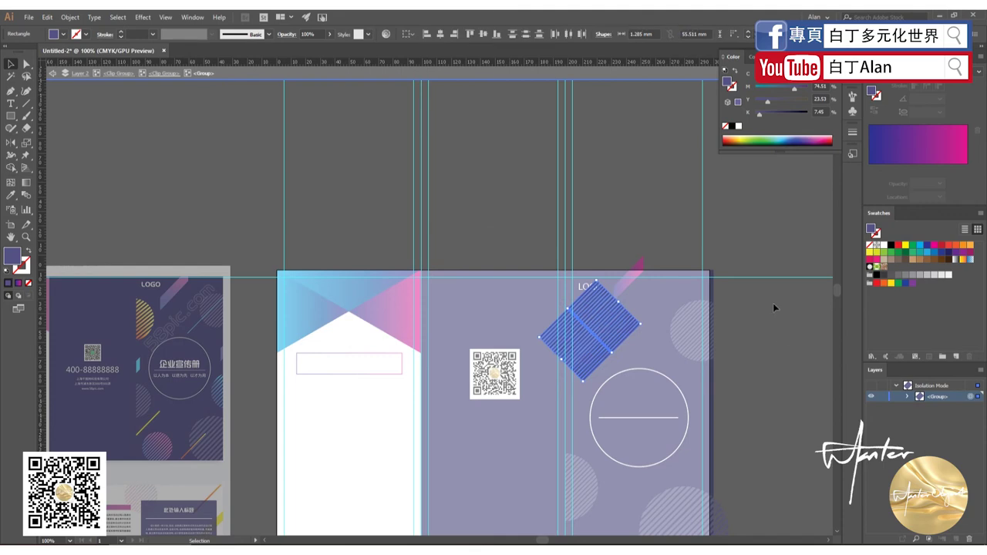
left_click(915, 161)
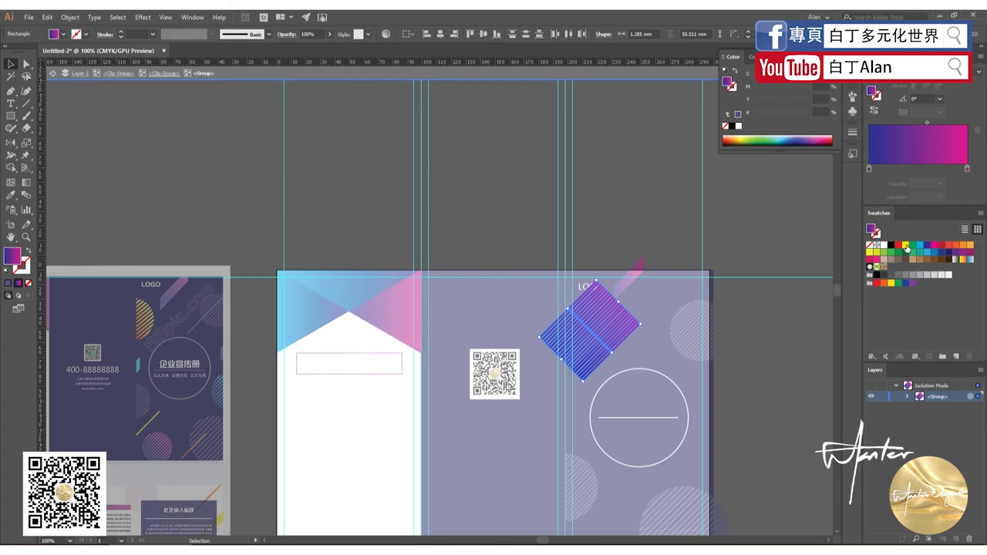
left_click_drag(906, 247, 966, 171)
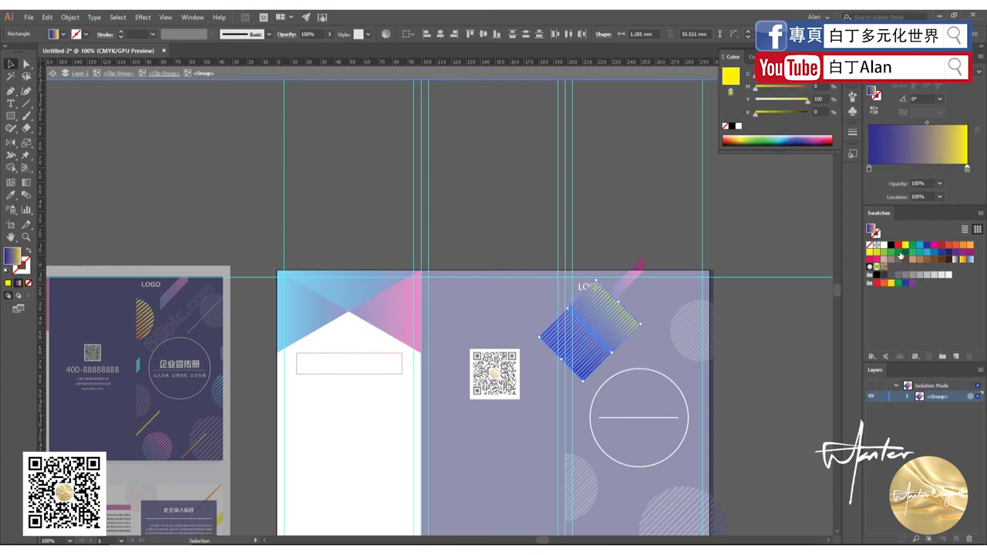
mouse_move(898, 245)
left_mouse_down()
mouse_move(885, 177)
mouse_move(868, 168)
left_mouse_up()
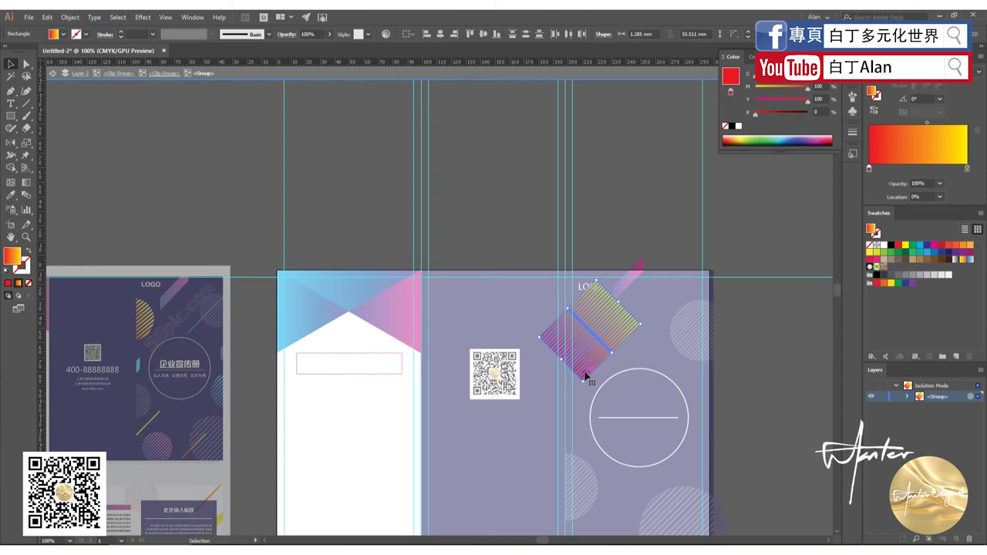
double_click(537, 222)
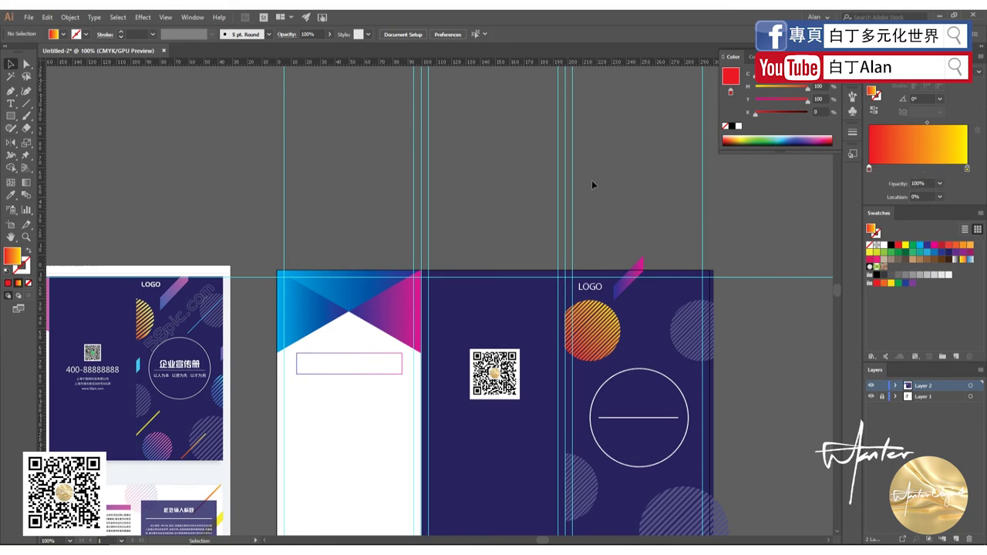
- Draw a new artboard and move it directly right of the brochure
scroll(590, 211, "down", 1)
scroll(494, 293, "down", 3)
scroll(499, 304, "up", 1)
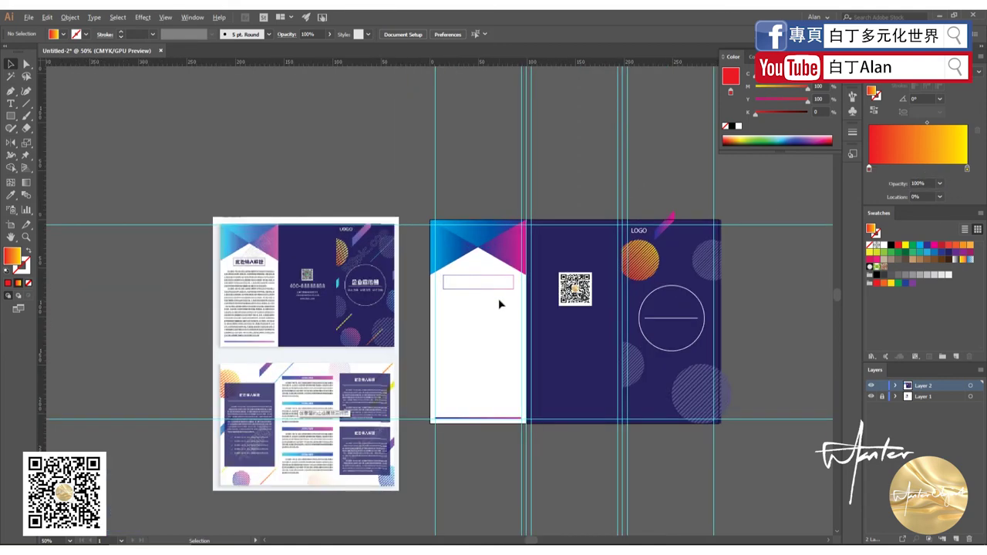
scroll(493, 303, "up", 1)
scroll(700, 338, "up", 1)
scroll(699, 338, "down", 1)
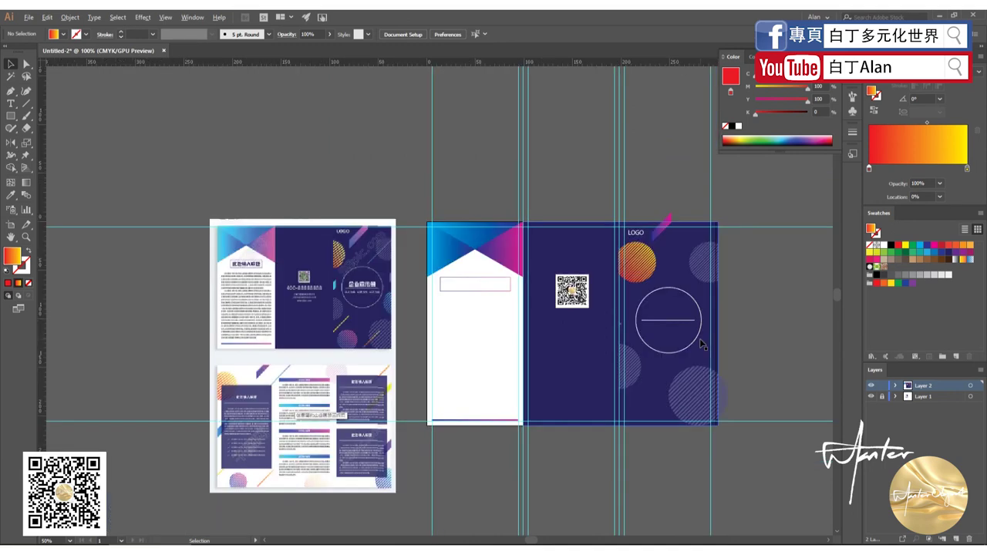
scroll(699, 339, "up", 1)
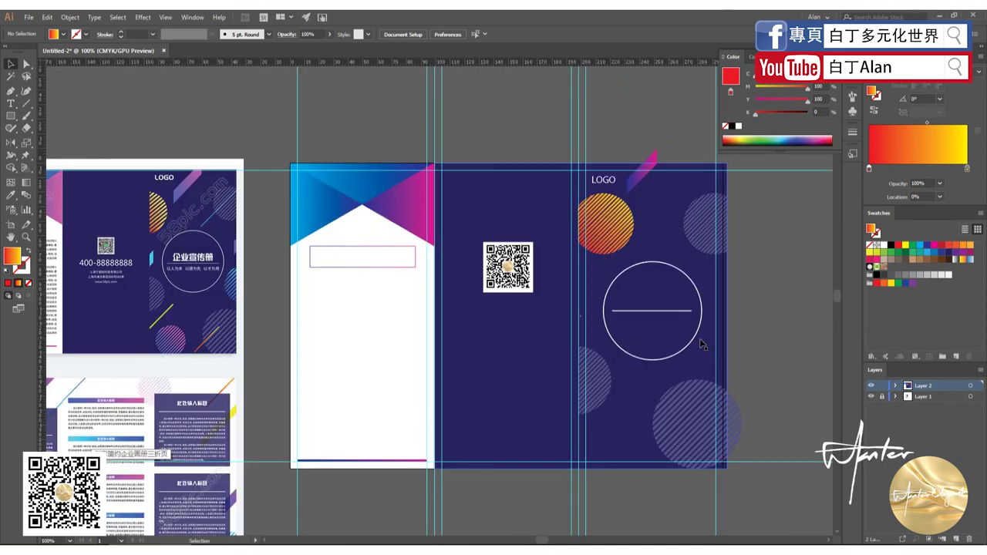
scroll(625, 341, "down", 1)
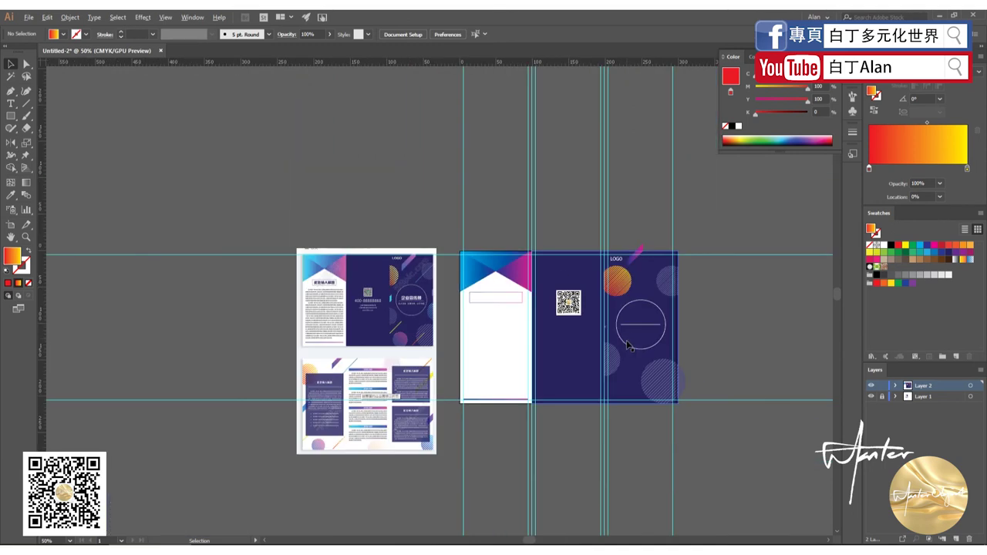
scroll(738, 303, "up", 1)
scroll(709, 304, "down", 1)
scroll(675, 304, "up", 1)
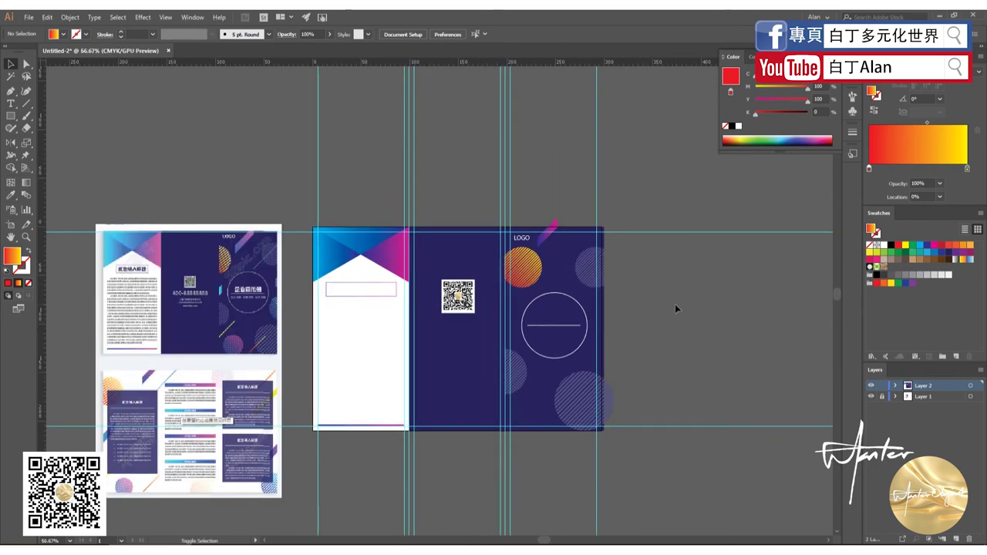
left_click(10, 227)
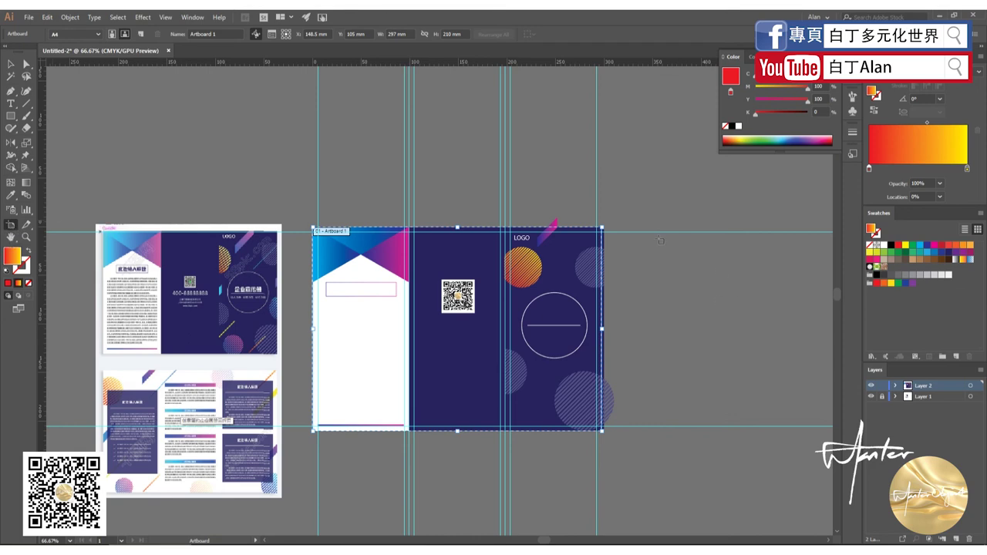
left_click_drag(313, 451, 607, 505)
left_click_drag(526, 485, 822, 260)
- Stretch the new artboard to the brochure's height, about 299.89 × 209.41 mm
left_click_drag(754, 282, 754, 432)
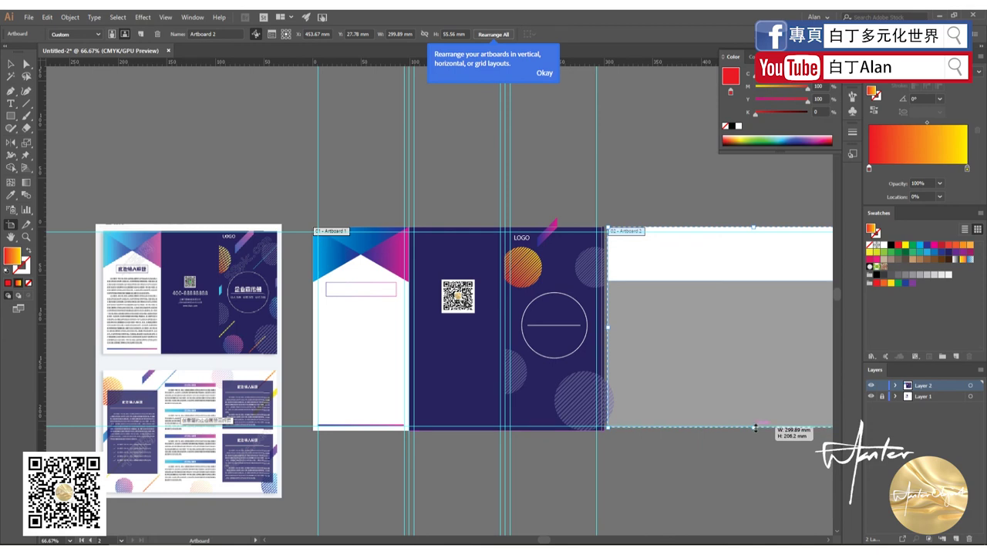
left_click_drag(754, 432, 754, 432)
scroll(622, 446, "up", 1)
scroll(622, 447, "up", 5)
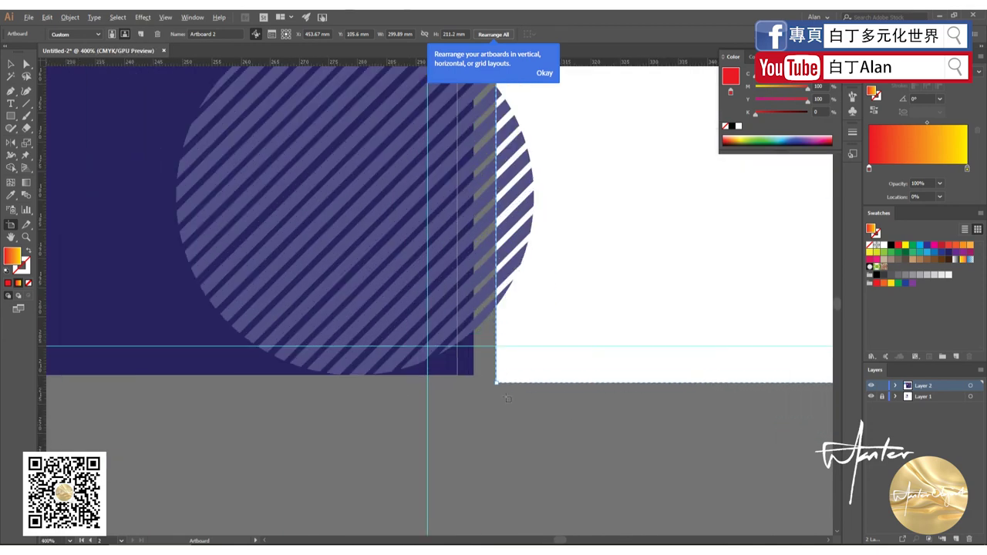
scroll(510, 381, "down", 2)
scroll(510, 380, "down", 3)
scroll(509, 381, "down", 1)
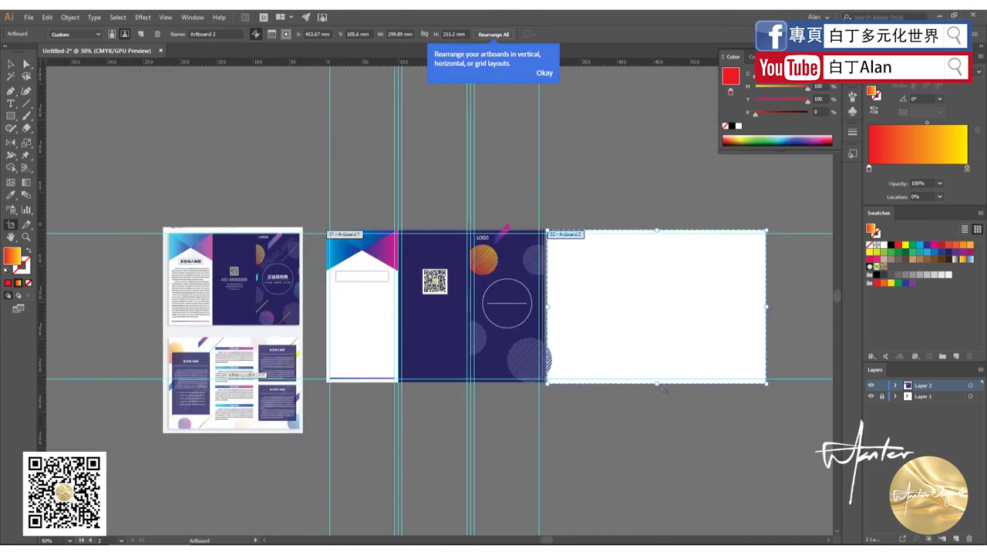
scroll(658, 380, "up", 4)
left_click_drag(658, 380, 667, 377)
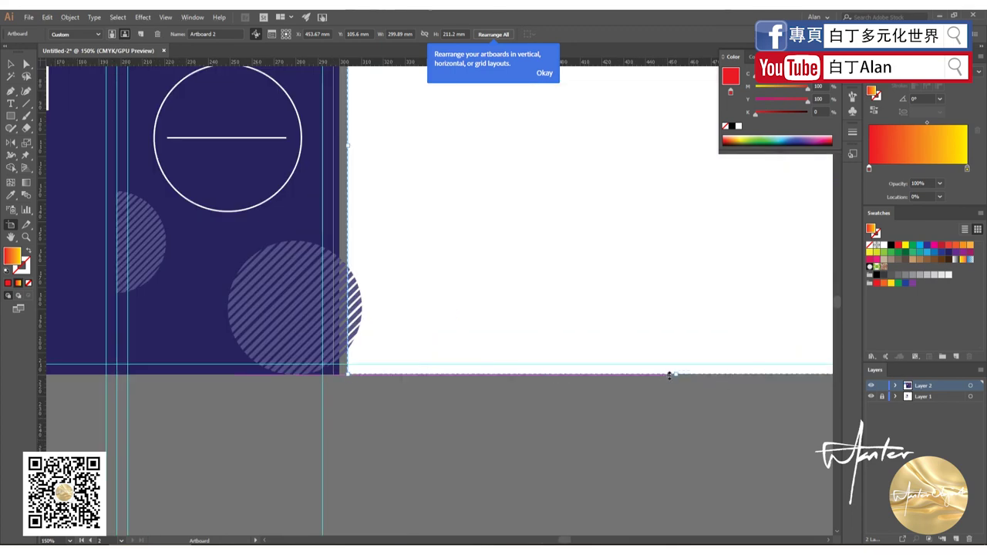
scroll(546, 387, "down", 3)
scroll(482, 229, "up", 3)
scroll(437, 179, "up", 2)
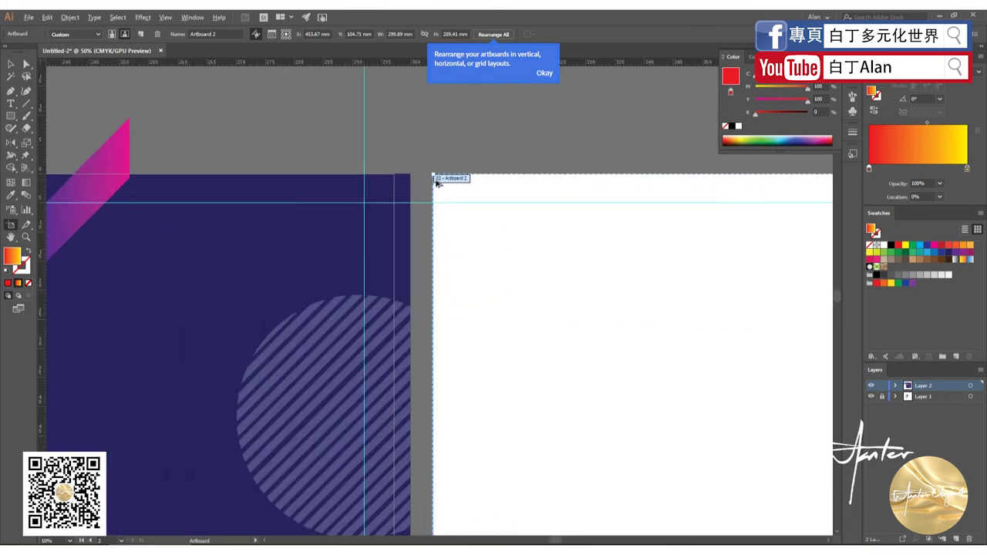
scroll(436, 184, "up", 2)
scroll(434, 182, "down", 3)
scroll(434, 182, "down", 3)
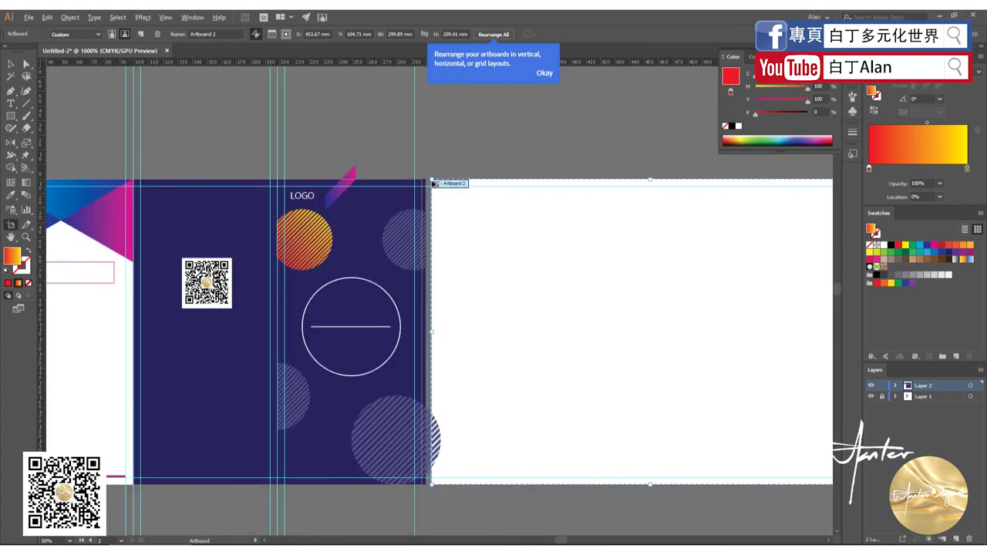
scroll(434, 182, "down", 3)
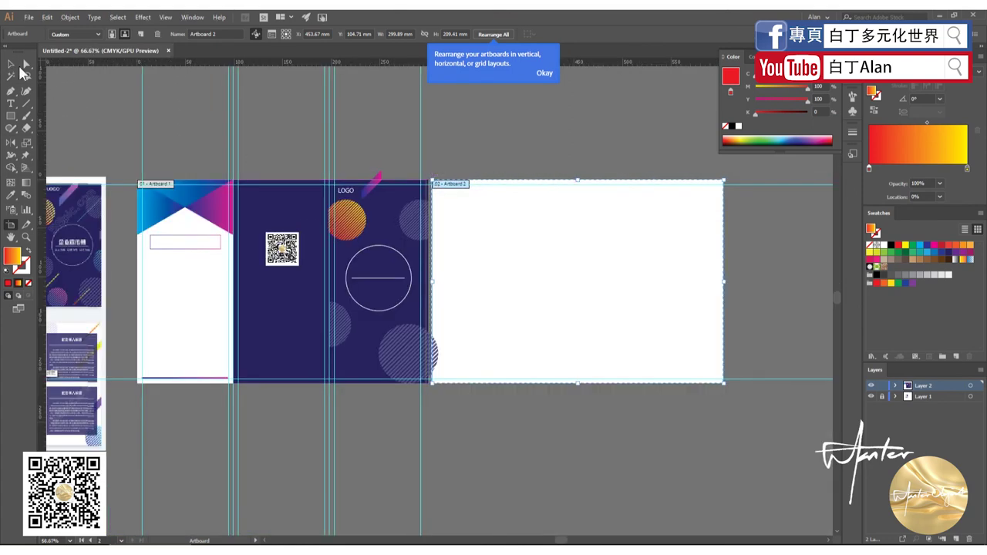
scroll(136, 180, "up", 1)
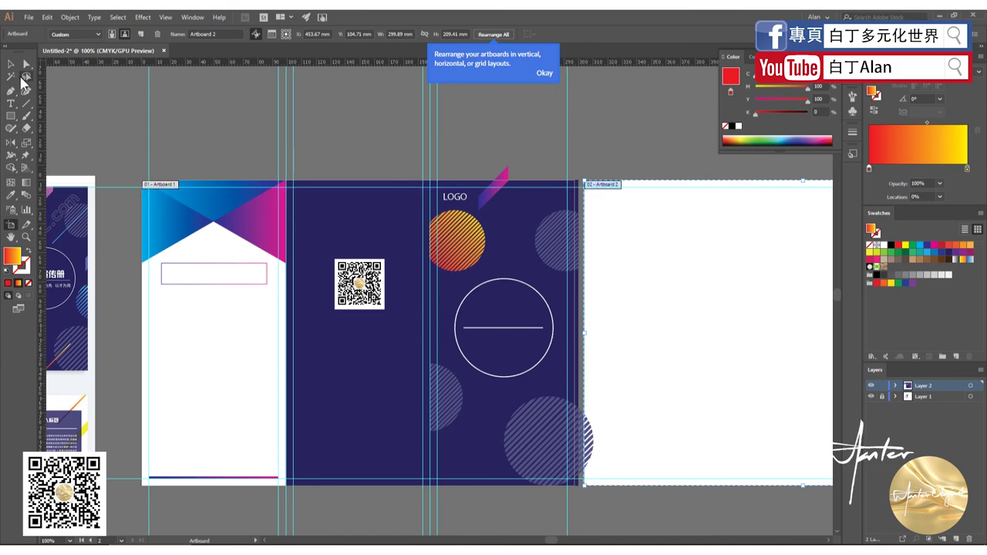
left_click(11, 64)
scroll(443, 224, "down", 2)
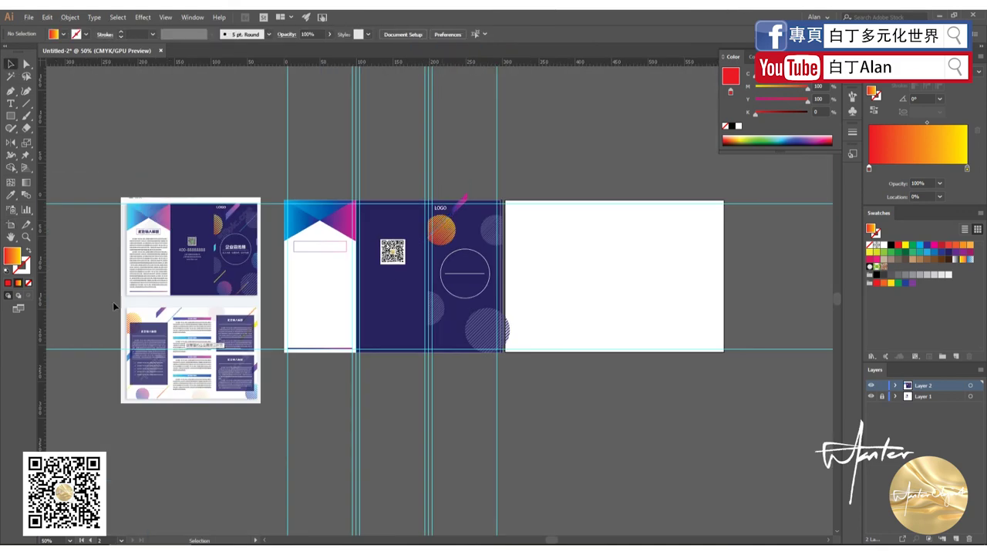
scroll(122, 321, "up", 2)
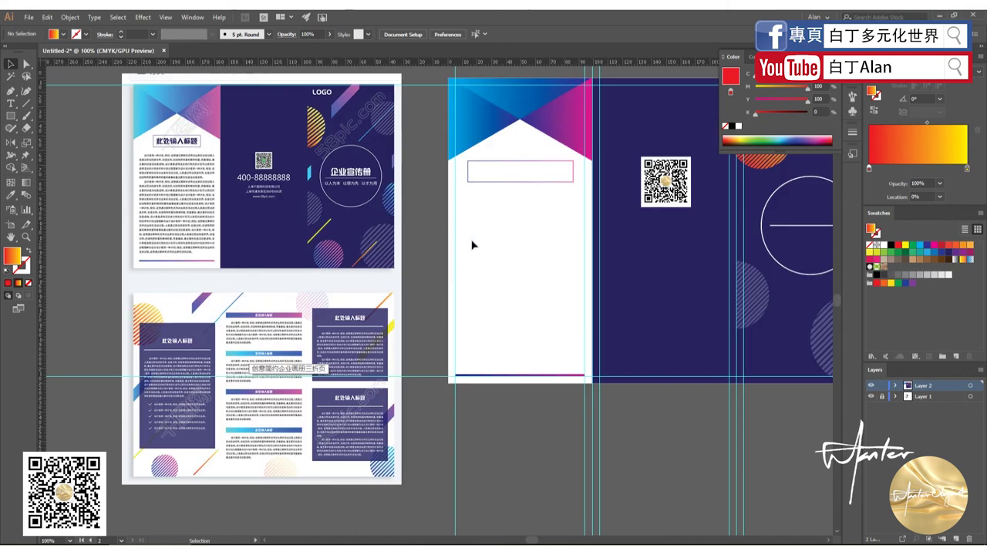
scroll(466, 244, "down", 2)
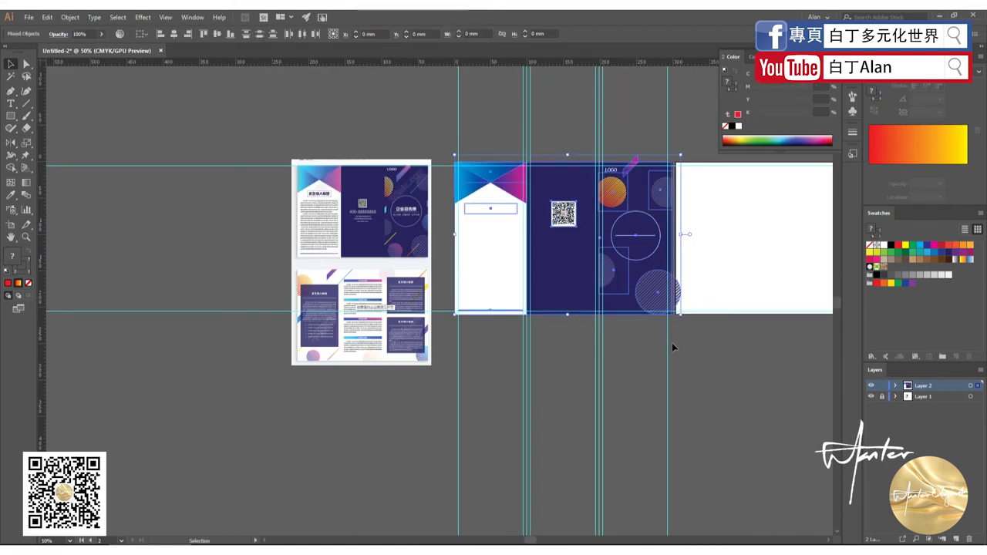
scroll(324, 260, "up", 2)
scroll(237, 261, "up", 1)
scroll(261, 261, "down", 3)
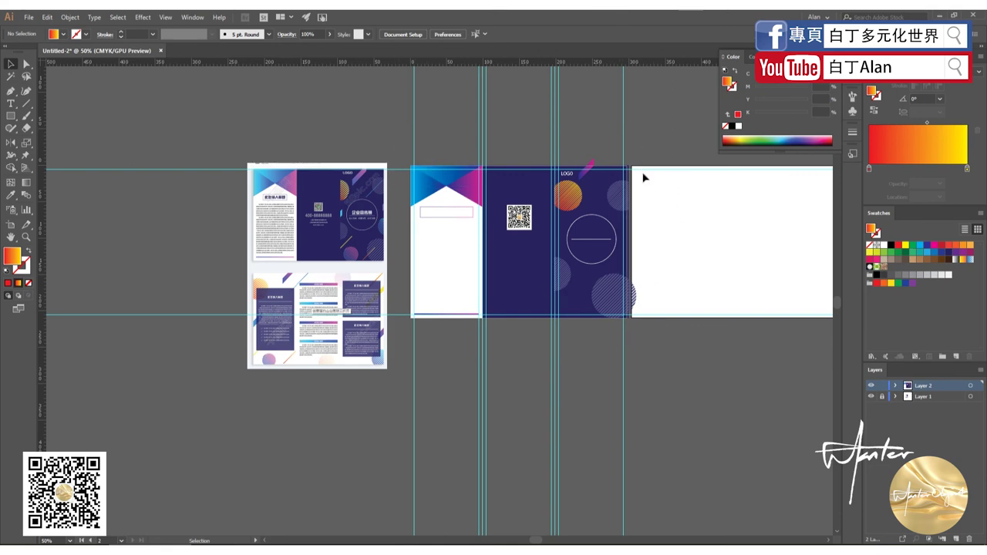
scroll(652, 291, "up", 4)
left_click(578, 304)
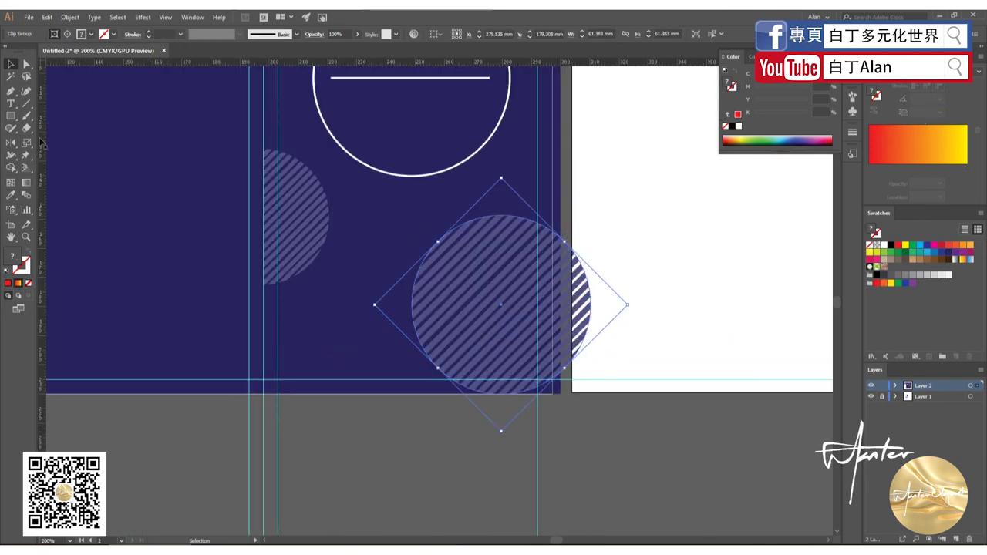
- Hide the circle's overhang with a white 13.053 × 63.676 mm rectangle at the right edge
key("ctrl+shift+a")
key("m")
left_click_drag(605, 210, 567, 395)
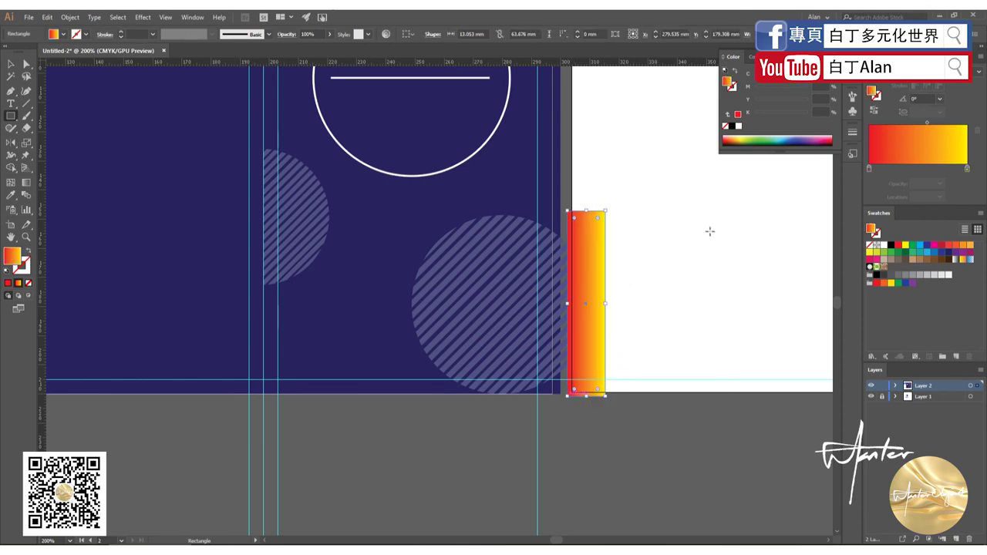
left_click(738, 127)
key("v")
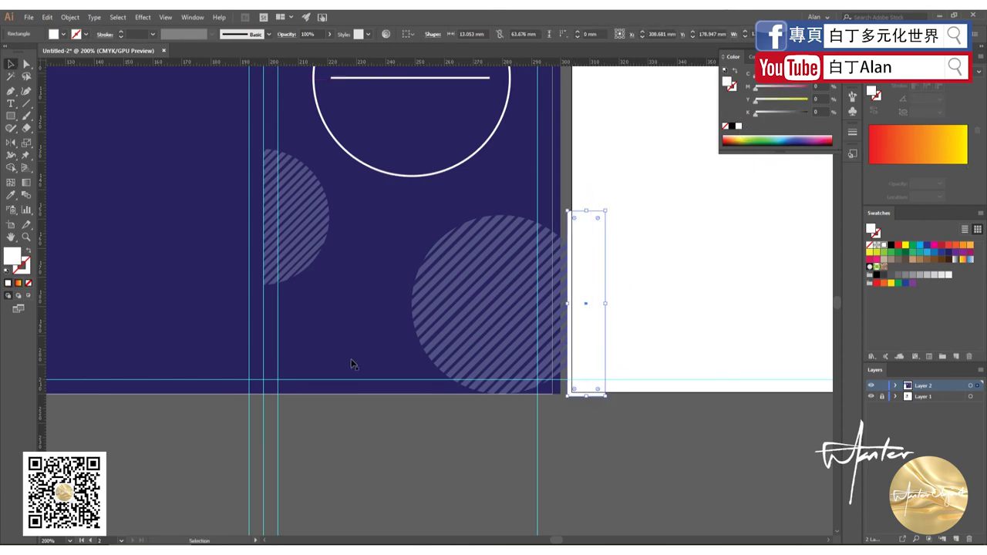
left_click(554, 404)
left_click(593, 442)
scroll(642, 432, "down", 2)
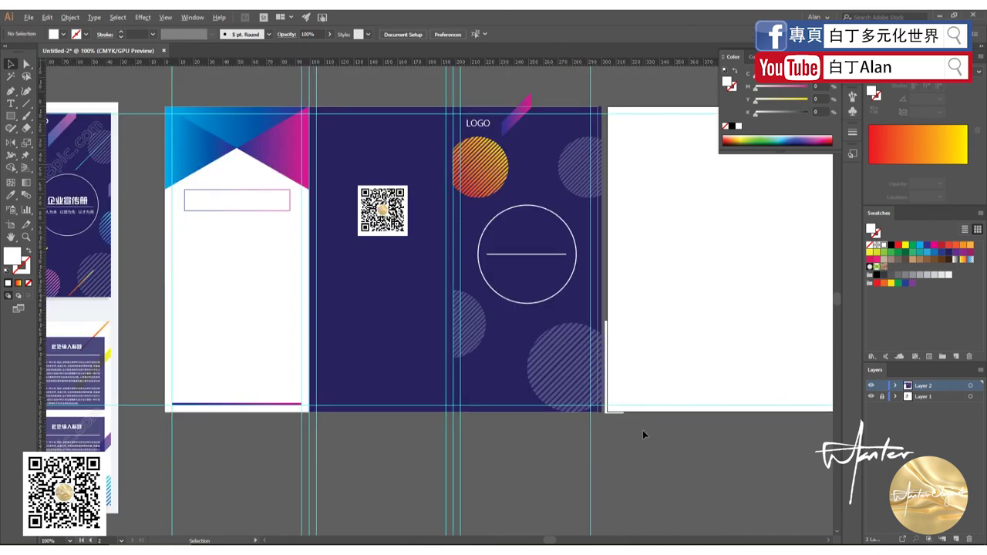
scroll(642, 430, "down", 1)
scroll(642, 431, "down", 1)
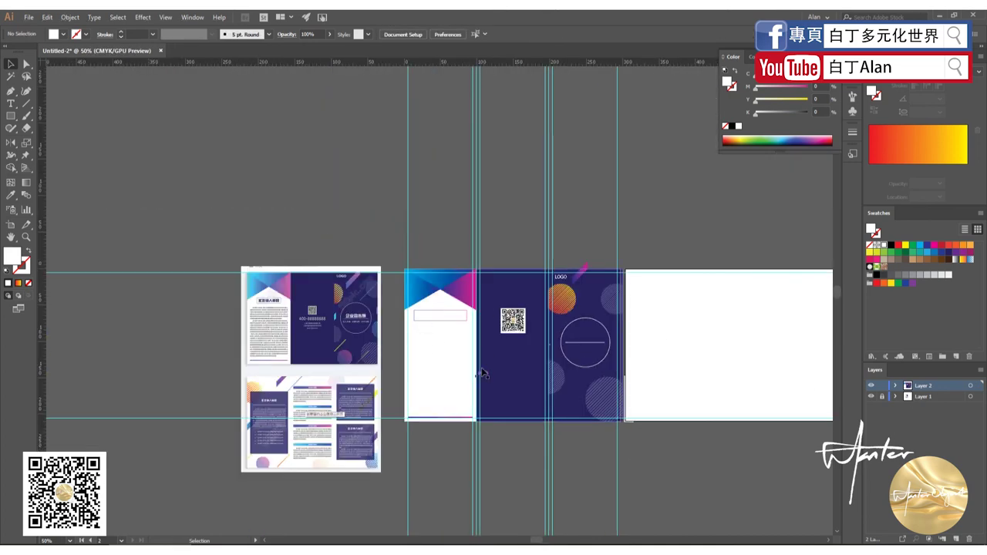
scroll(481, 373, "up", 2)
scroll(511, 346, "up", 1)
scroll(559, 281, "down", 2)
scroll(584, 403, "down", 1)
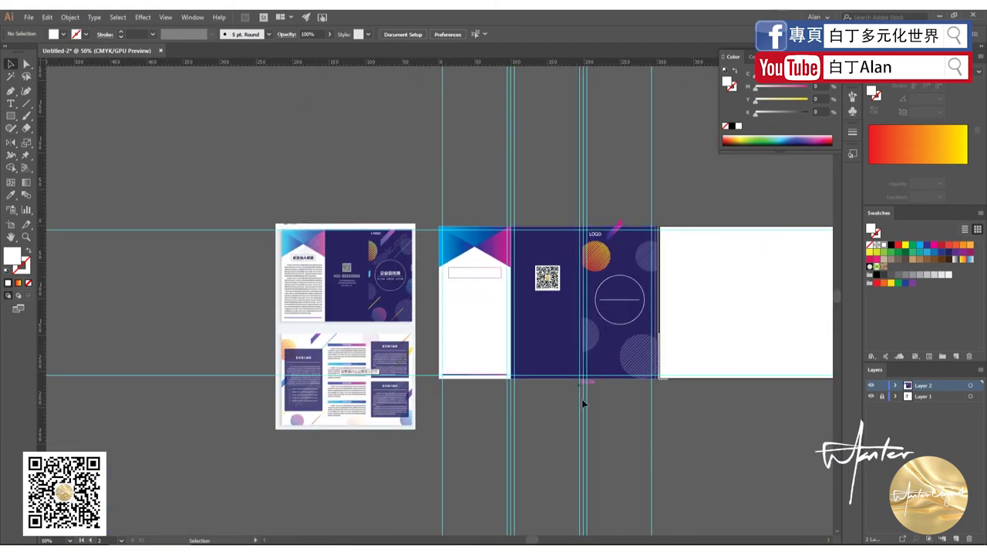
scroll(617, 362, "up", 1)
scroll(636, 339, "up", 1)
scroll(652, 320, "down", 2)
scroll(661, 308, "up", 1)
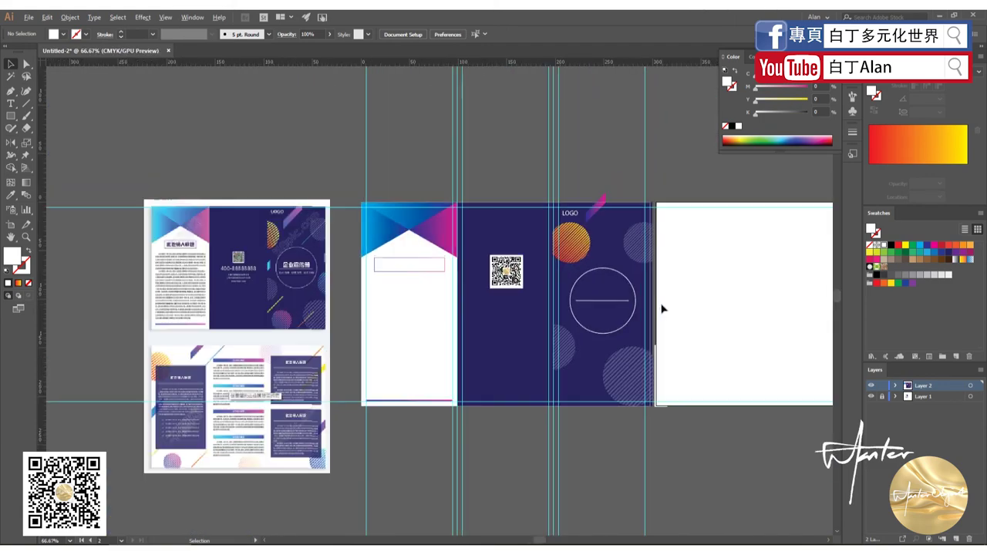
scroll(661, 308, "up", 1)
scroll(660, 308, "down", 1)
scroll(660, 309, "up", 1)
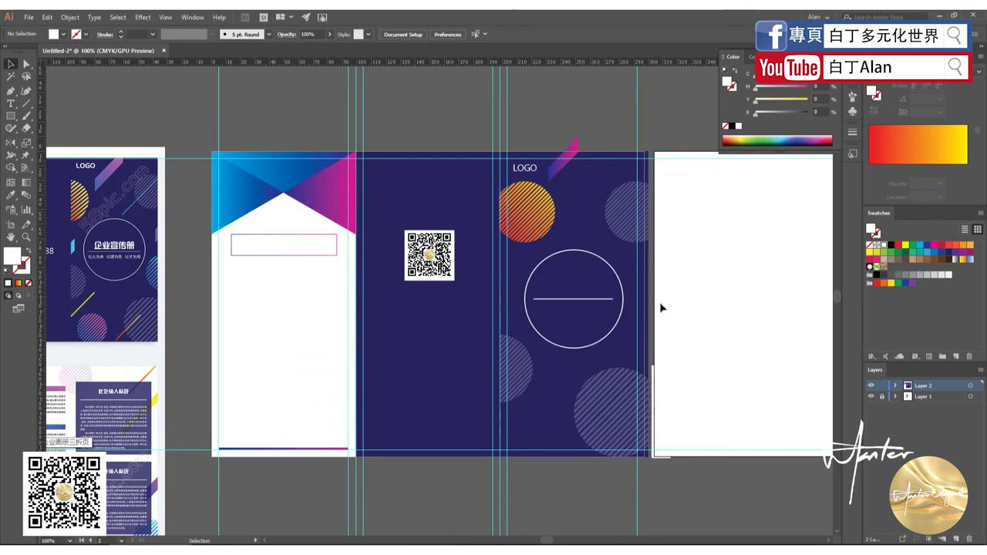